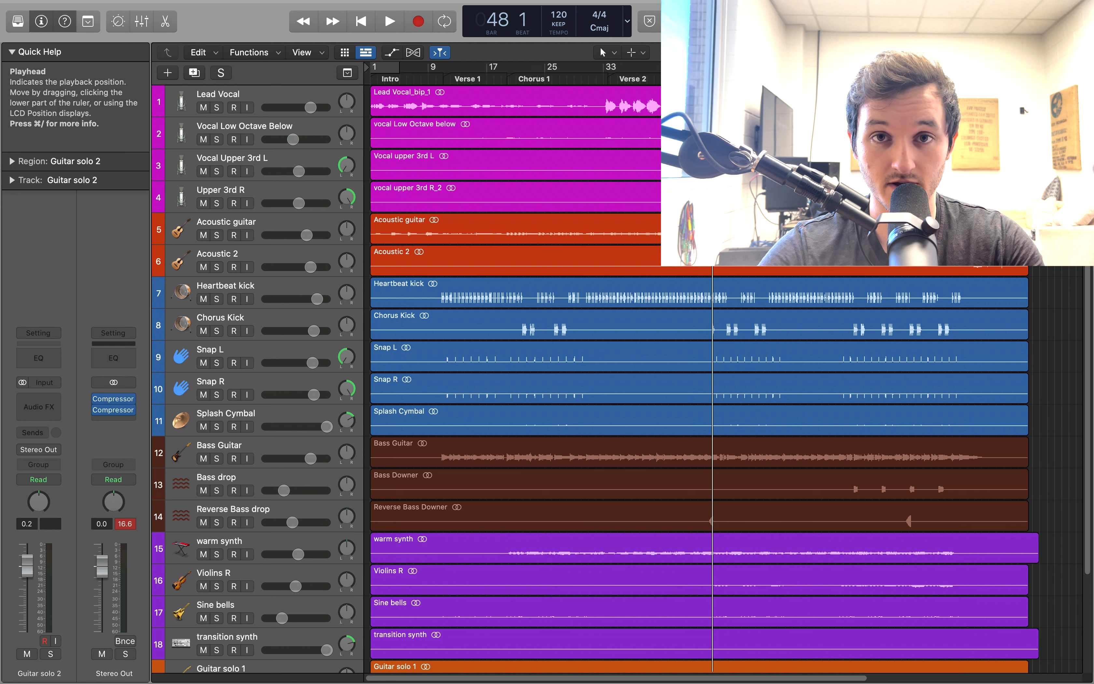
Play the mix from bar 48, stop around bar 58, and return the playhead to the beginning of the project
key("space")
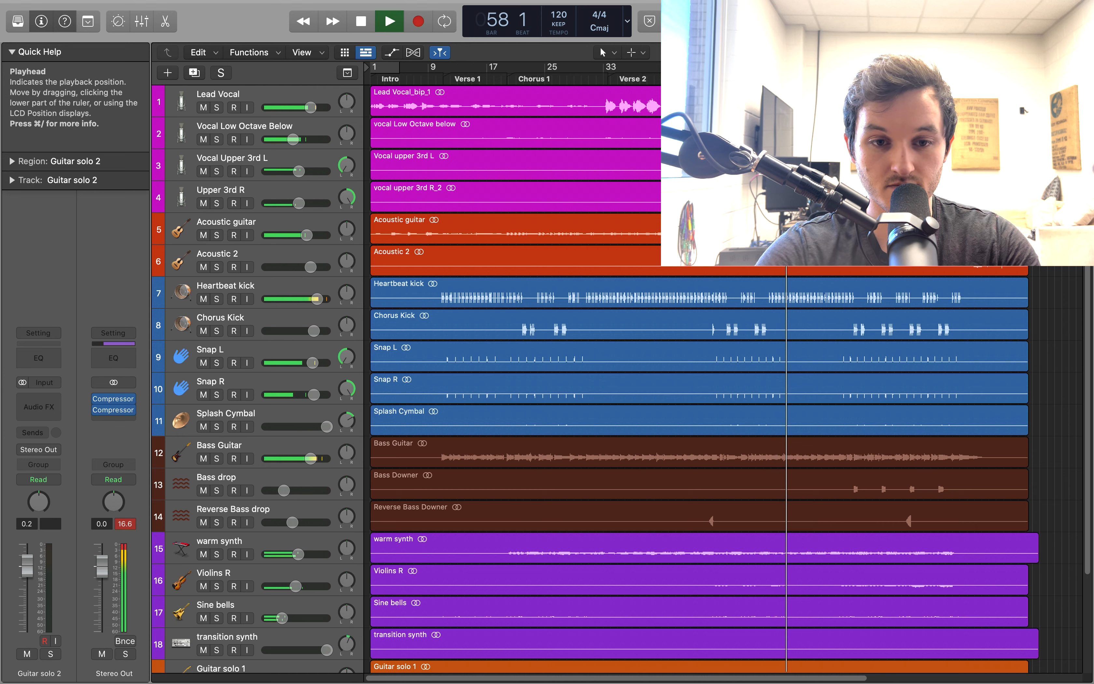
key("space")
key("Return")
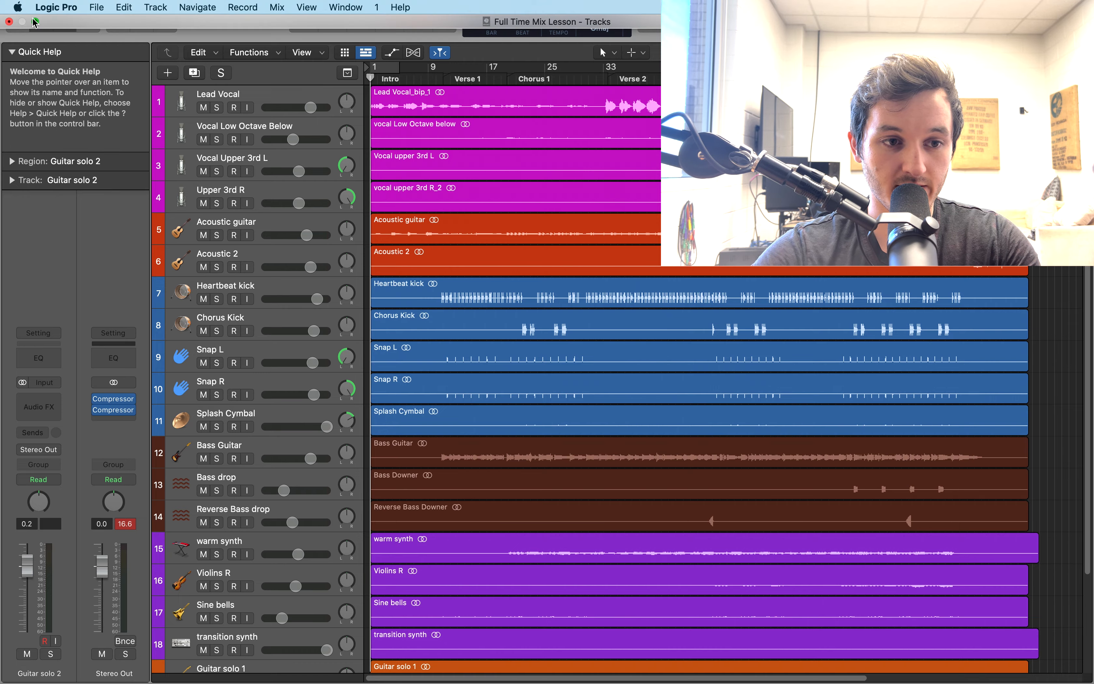
Switch to Finder, select the WAV stems in the Full Time Mix Session Dry Stems for Lesson folder, and return to Logic Pro in full screen
key("ctrl+super+f")
key("super+Tab")
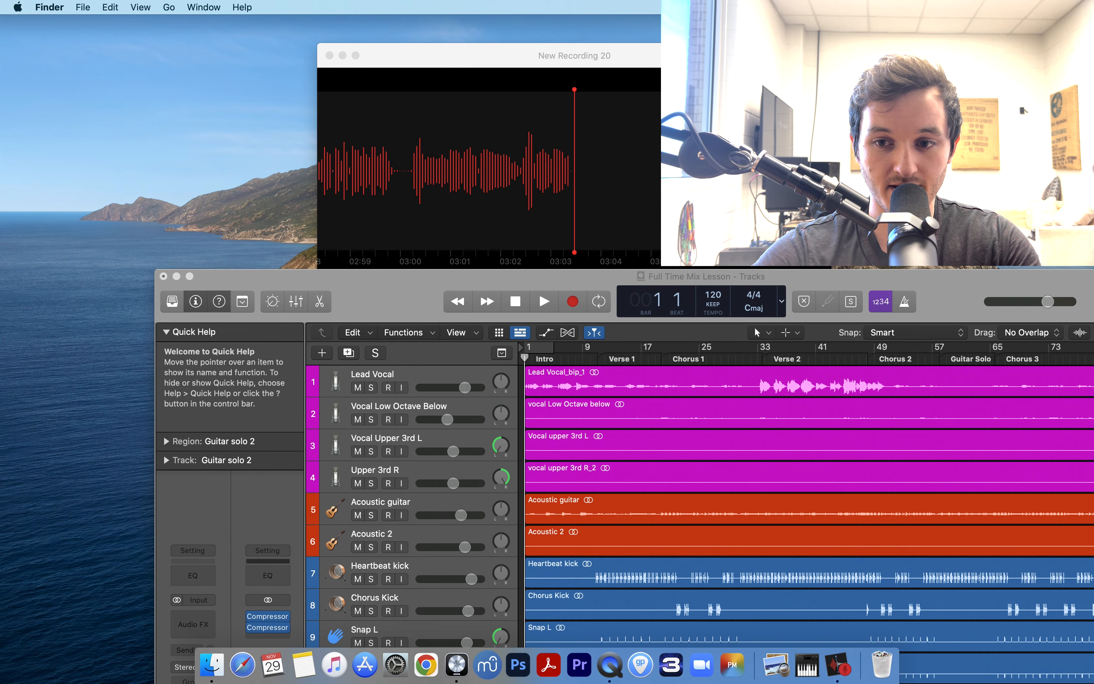
scroll(349, 75, "up", 3)
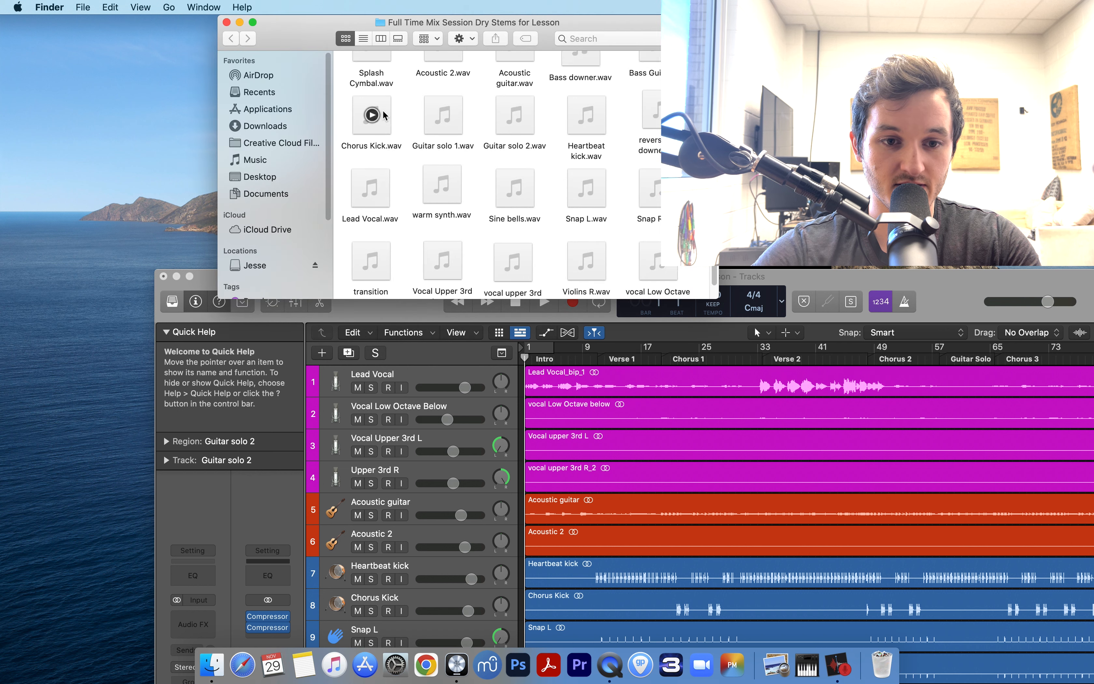
left_click_drag(348, 75, 678, 394)
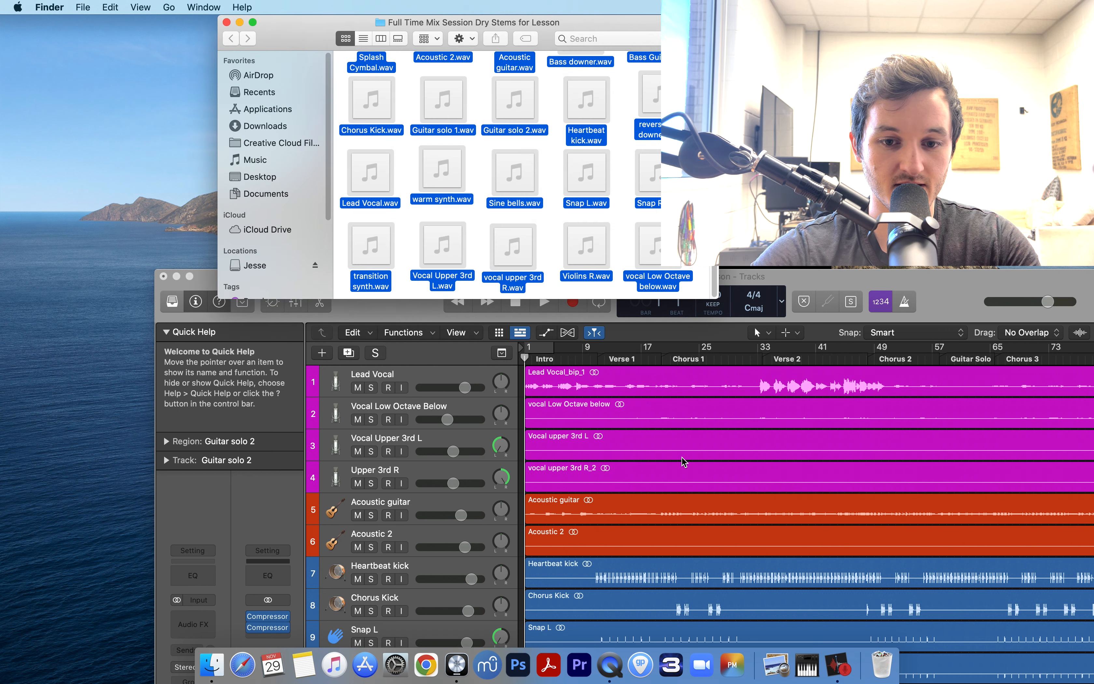
left_click(838, 280)
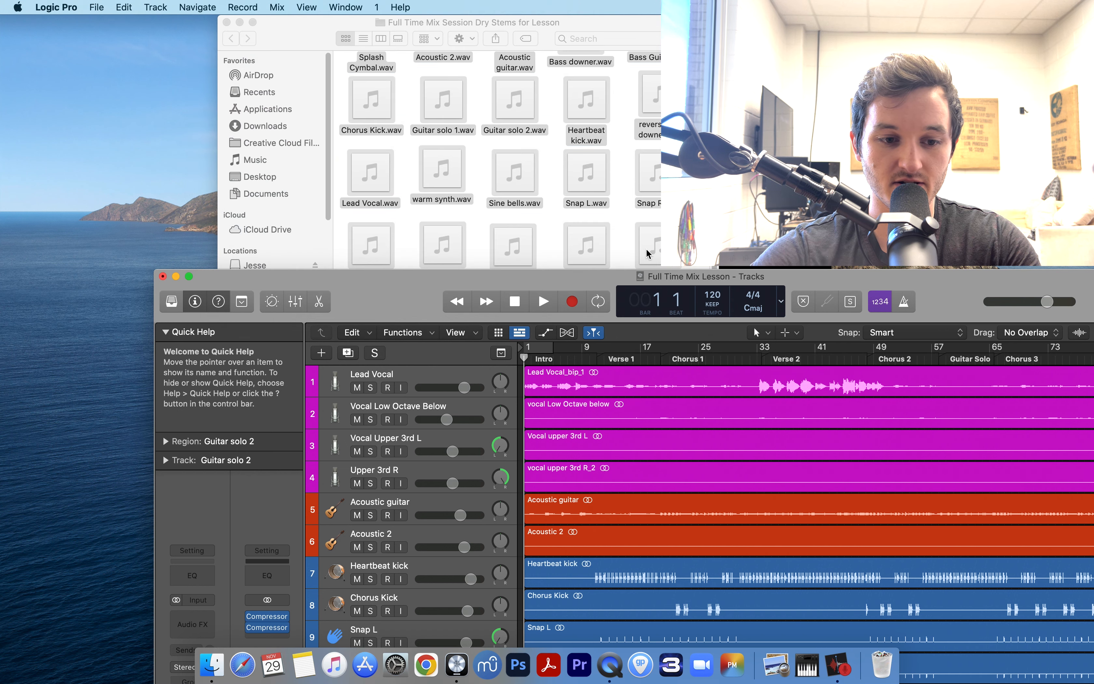
left_click(189, 277)
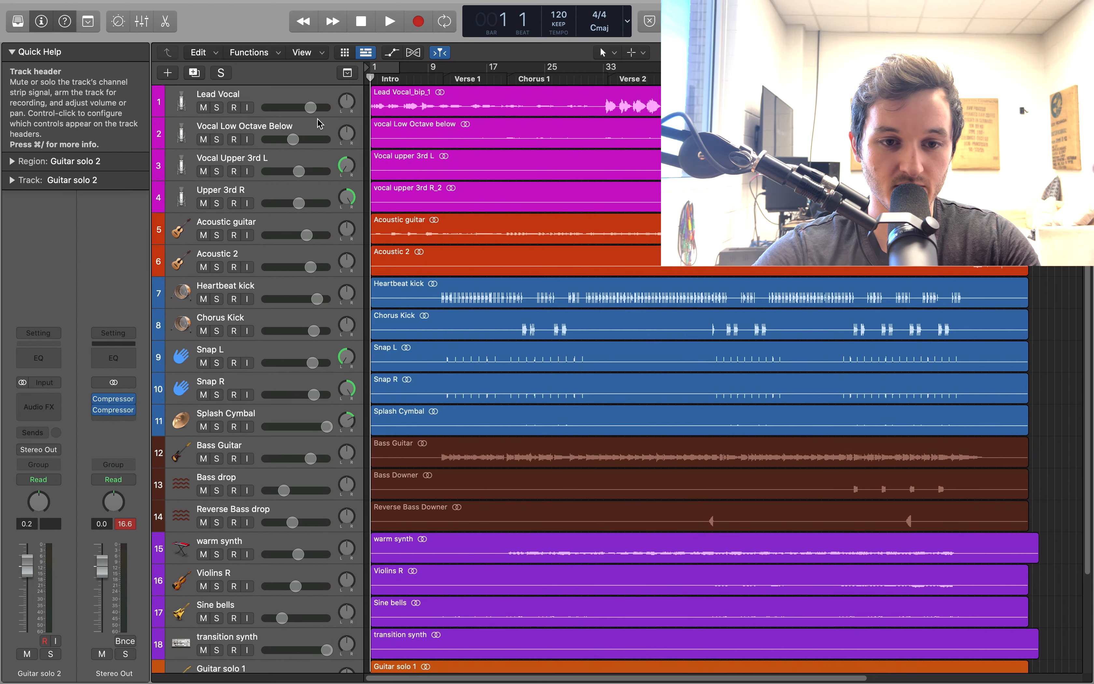
Review the arrangement's track names, order and color groups from Lead Vocal down to Guitar solo 2
left_click(443, 104)
left_click_drag(419, 95, 386, 96)
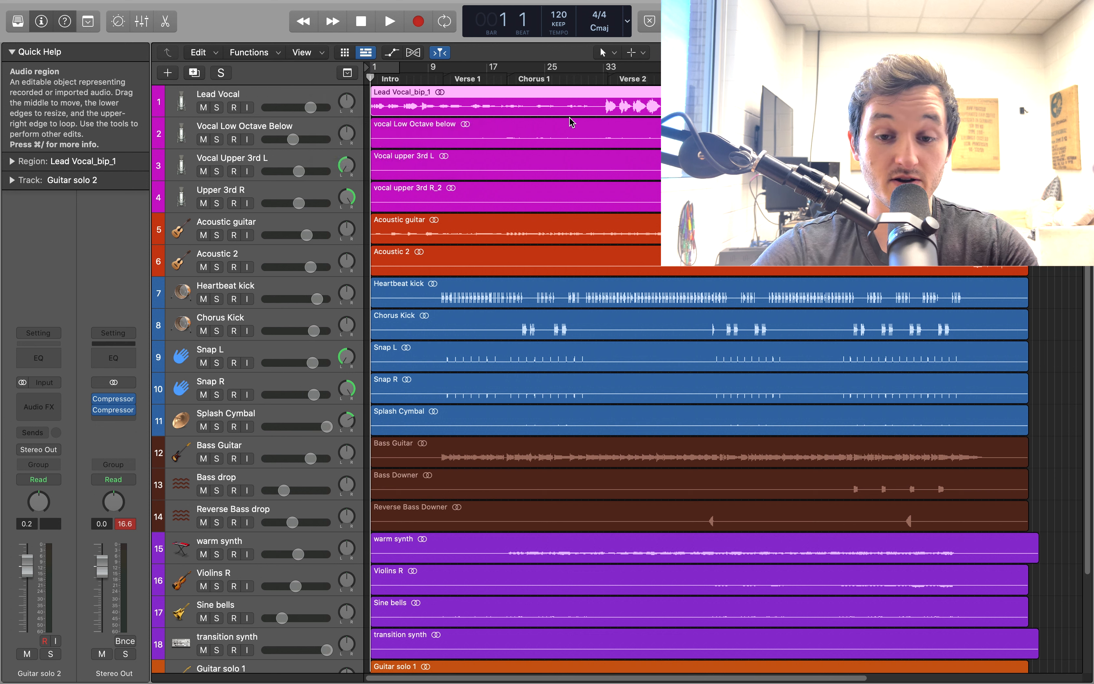
left_click(1056, 136)
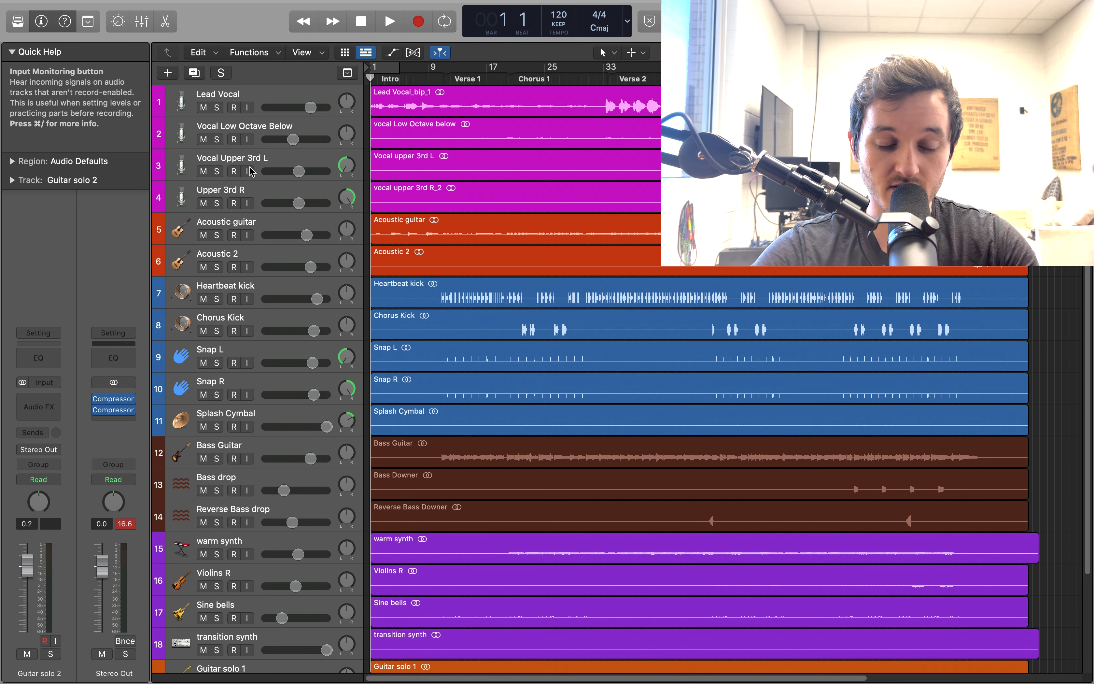
scroll(250, 171, "down", 2)
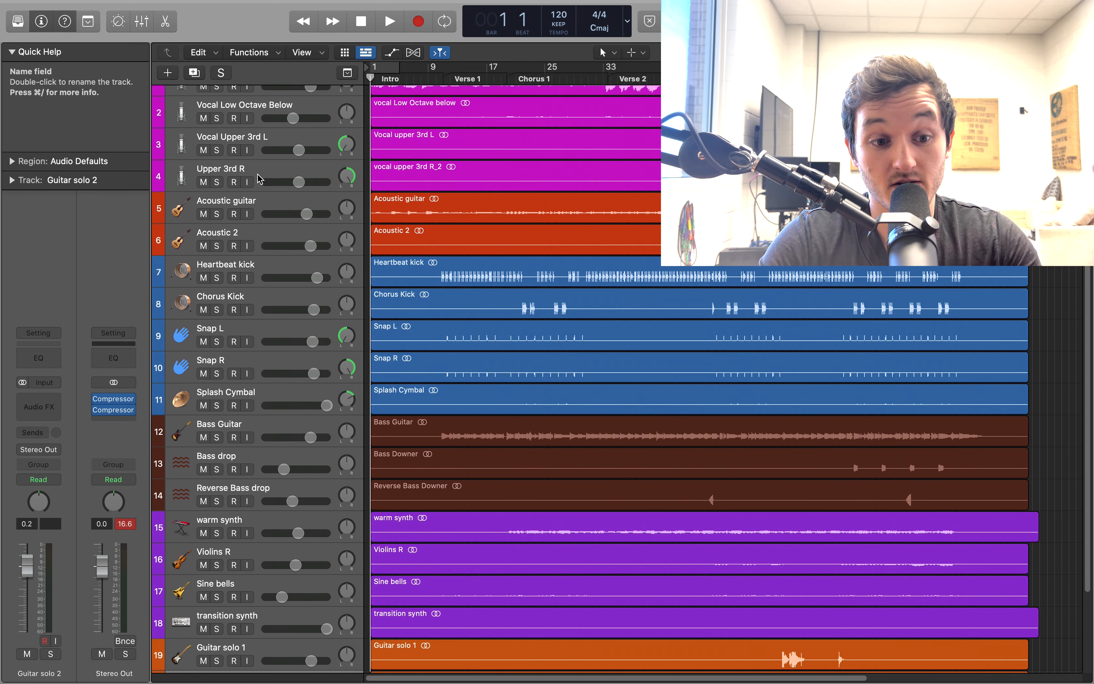
scroll(253, 185, "down", 3)
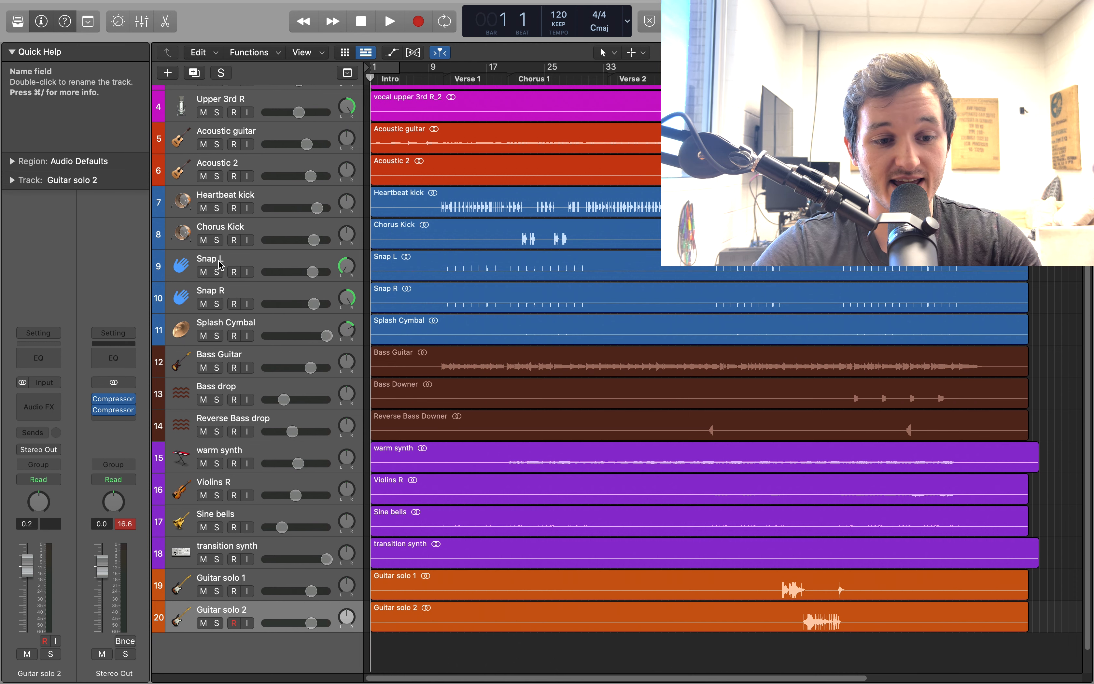
scroll(253, 307, "down", 1)
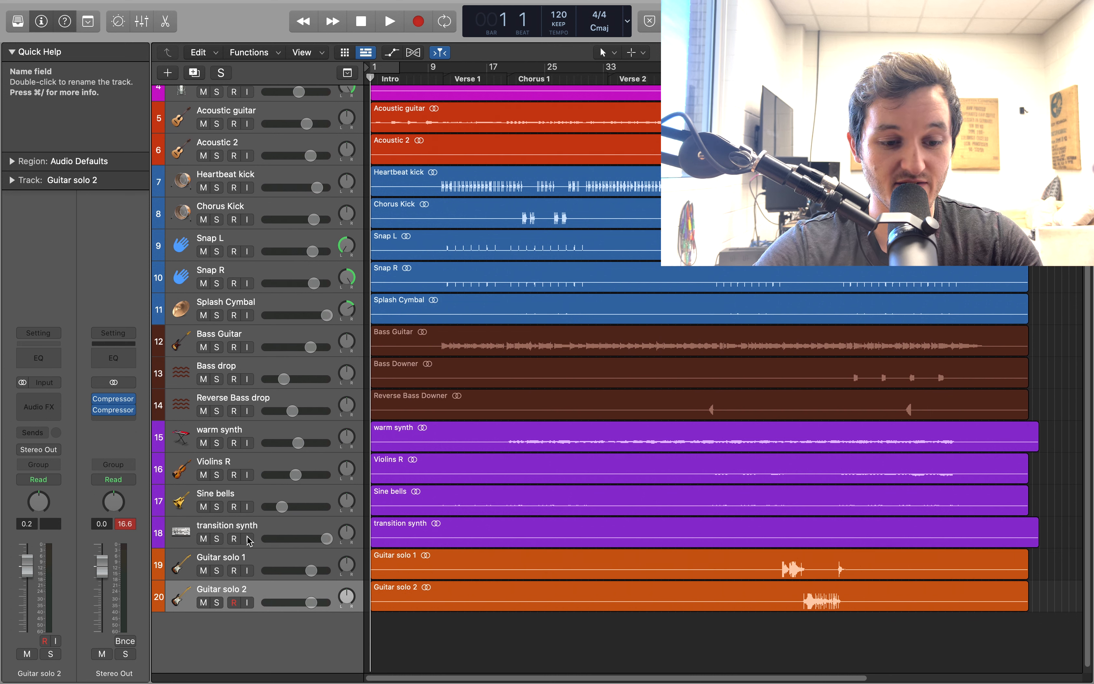
scroll(266, 263, "up", 5)
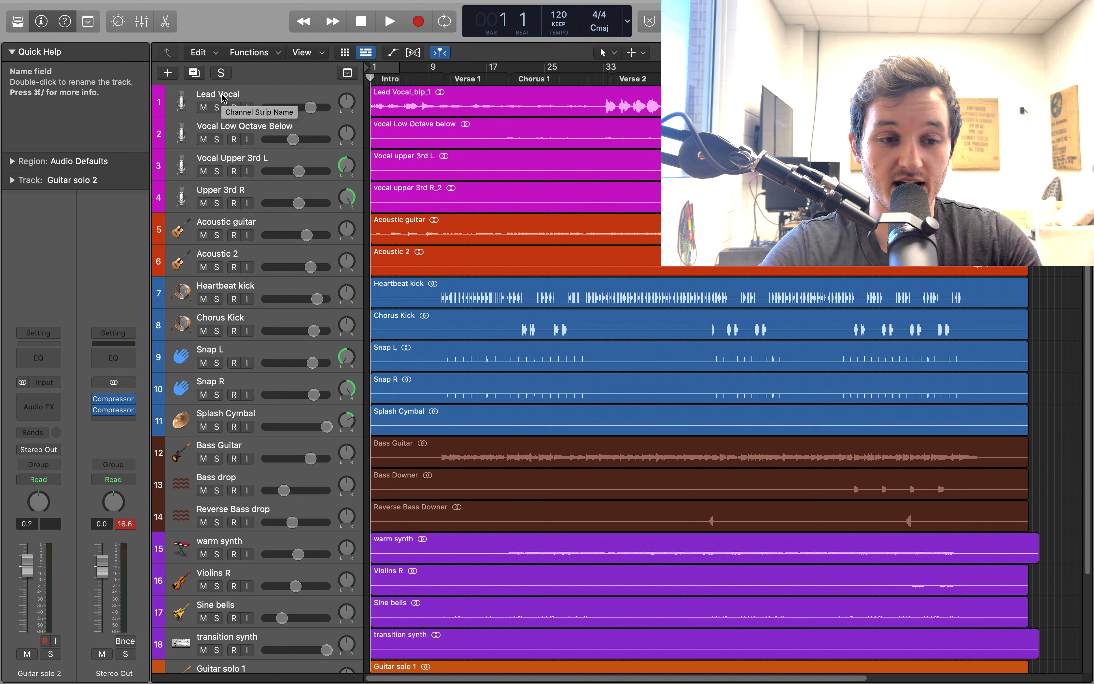
Open the color palette for the Lead Vocal track and close it again
left_click(223, 99)
right_click(249, 96)
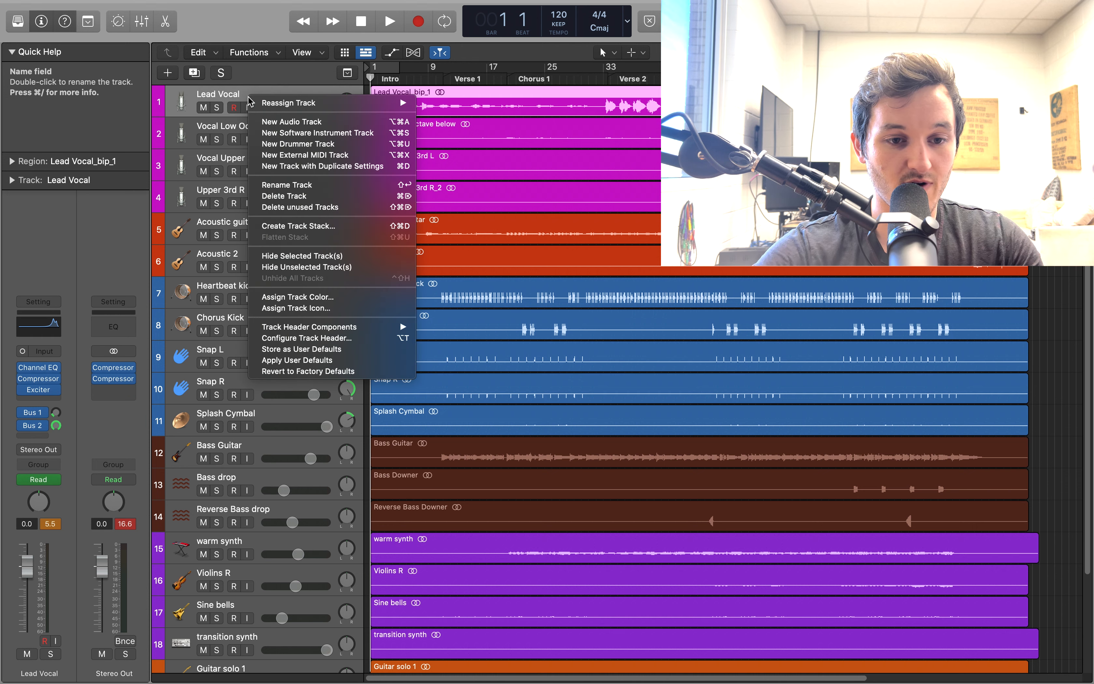
left_click(351, 300)
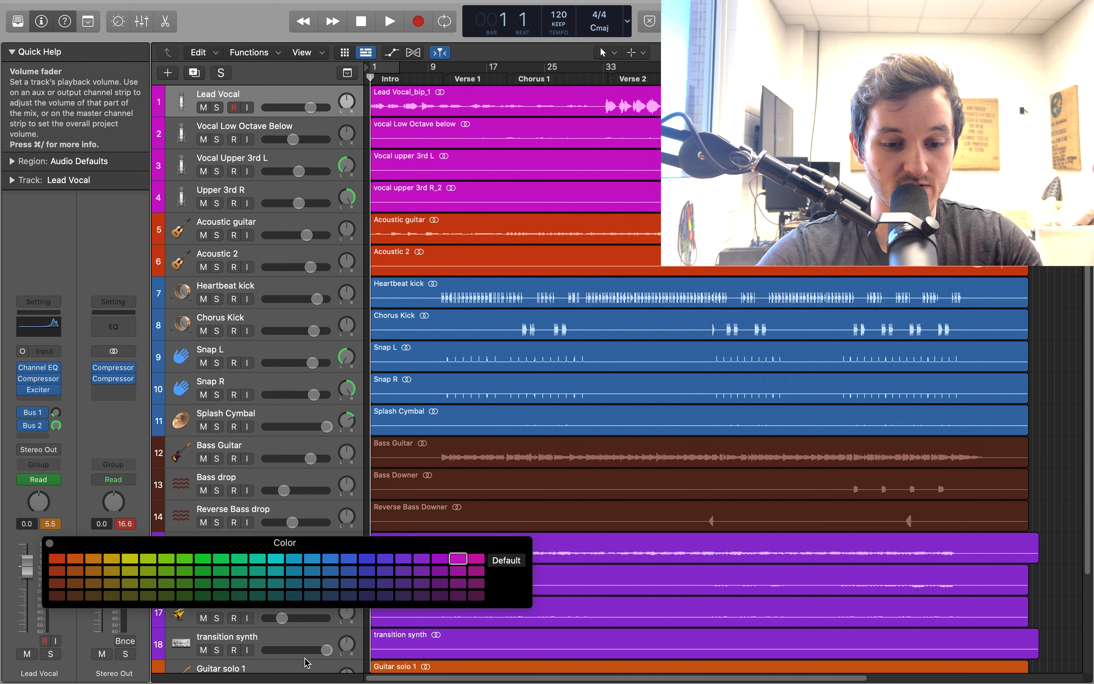
left_click(48, 541)
scroll(196, 207, "down", 5)
scroll(198, 209, "up", 5)
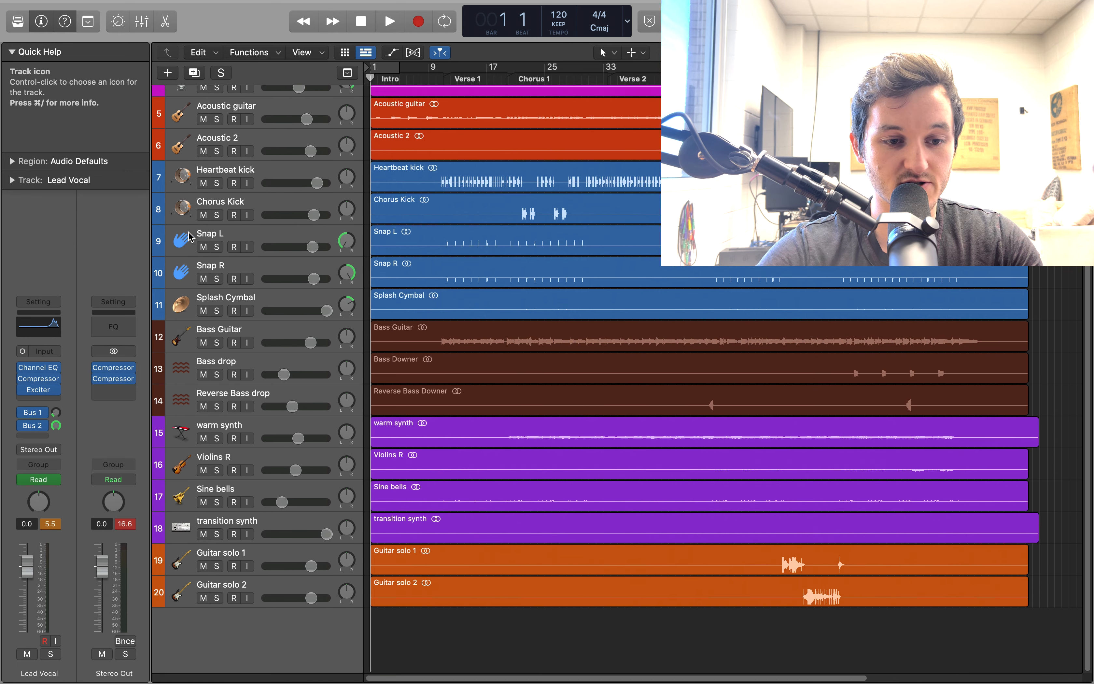
Assign a blue track color to the Lead Vocal track
left_click(403, 97)
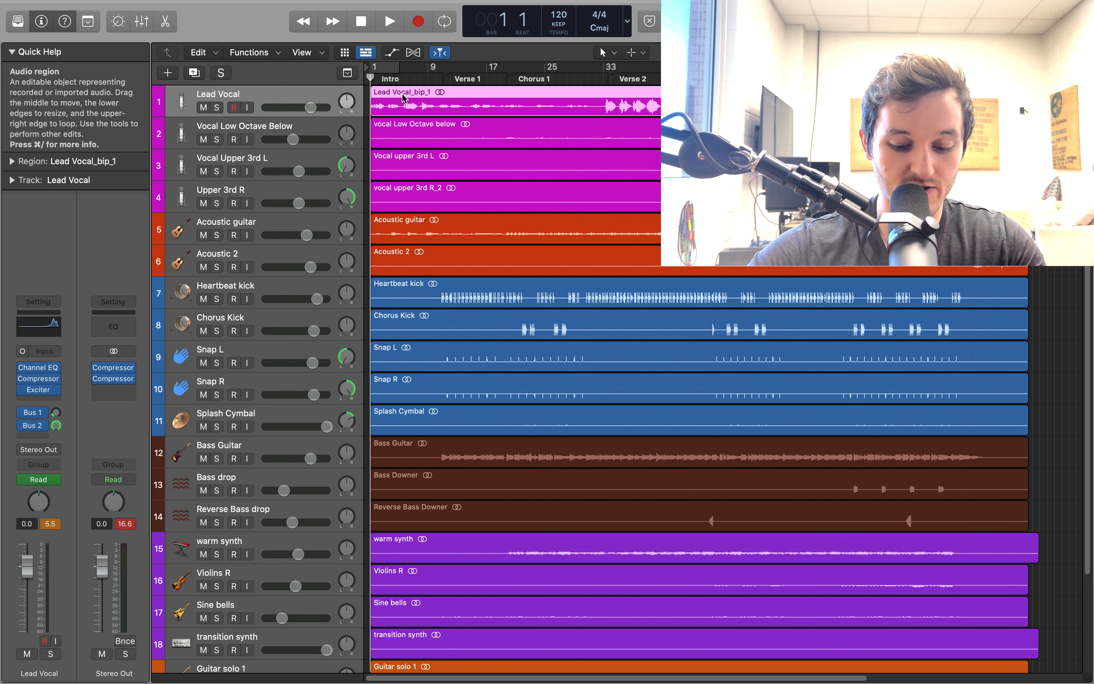
right_click(404, 97)
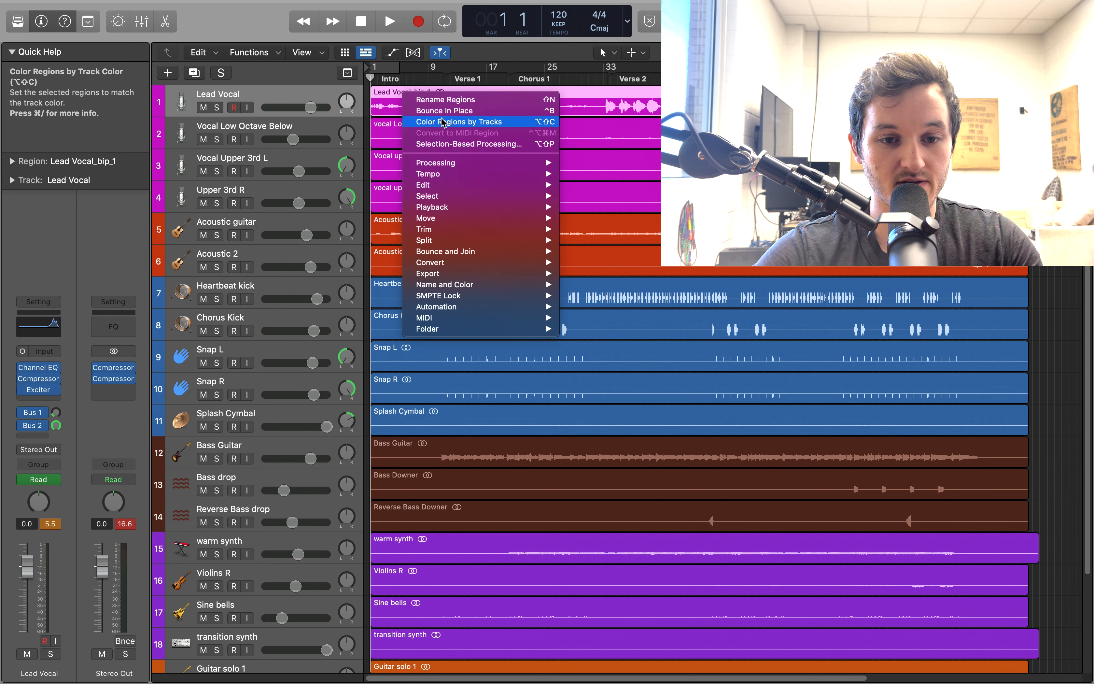
left_click(290, 95)
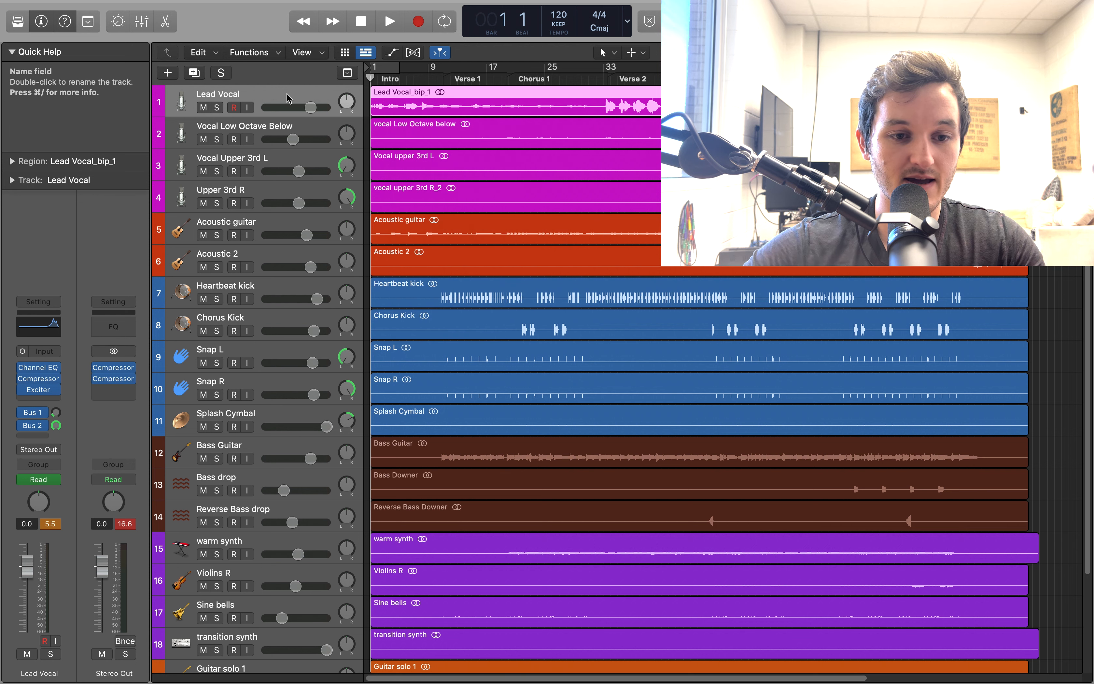
right_click(289, 95)
left_click(337, 293)
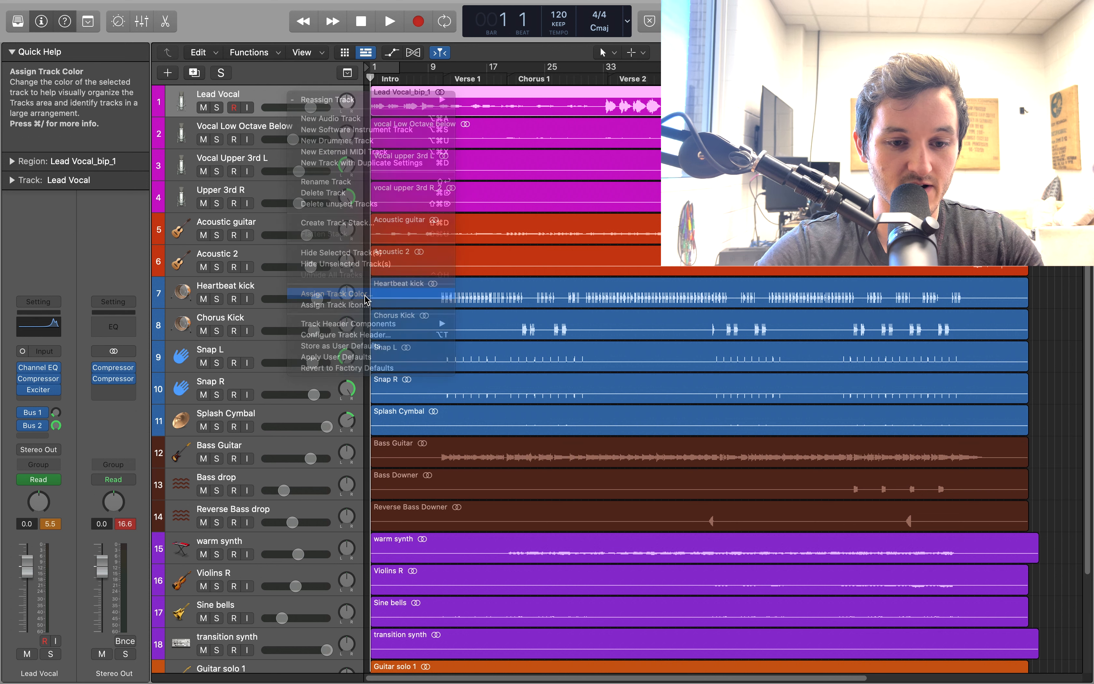
Color the Lead Vocal_bip_1 region to match its track color
left_click(454, 113)
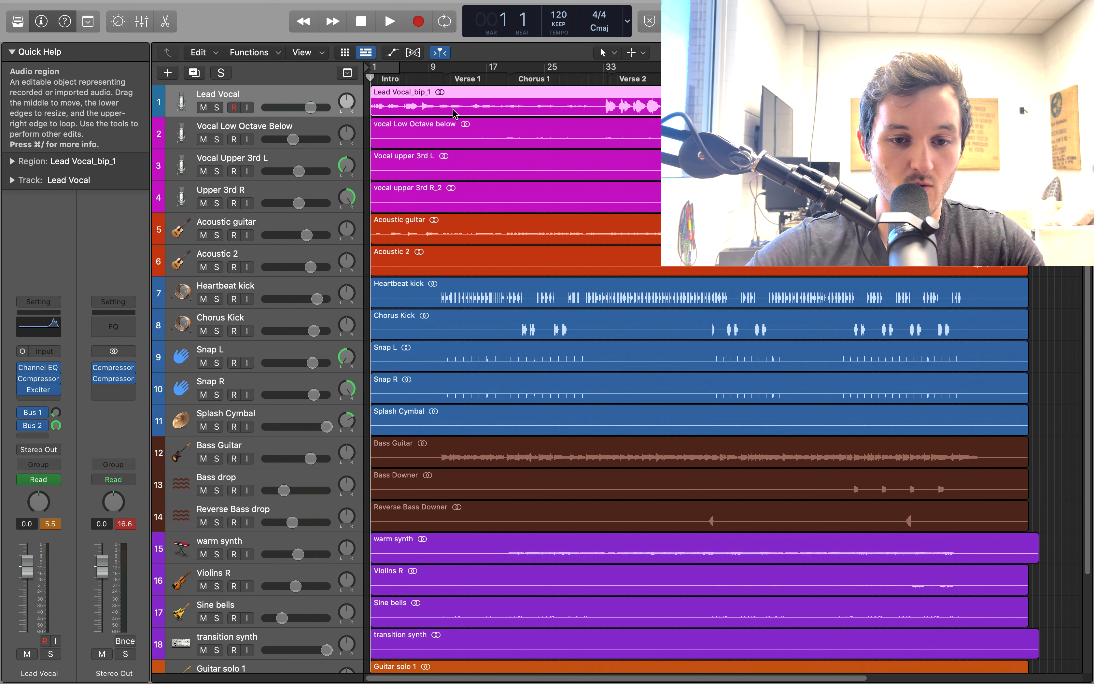
right_click(455, 113)
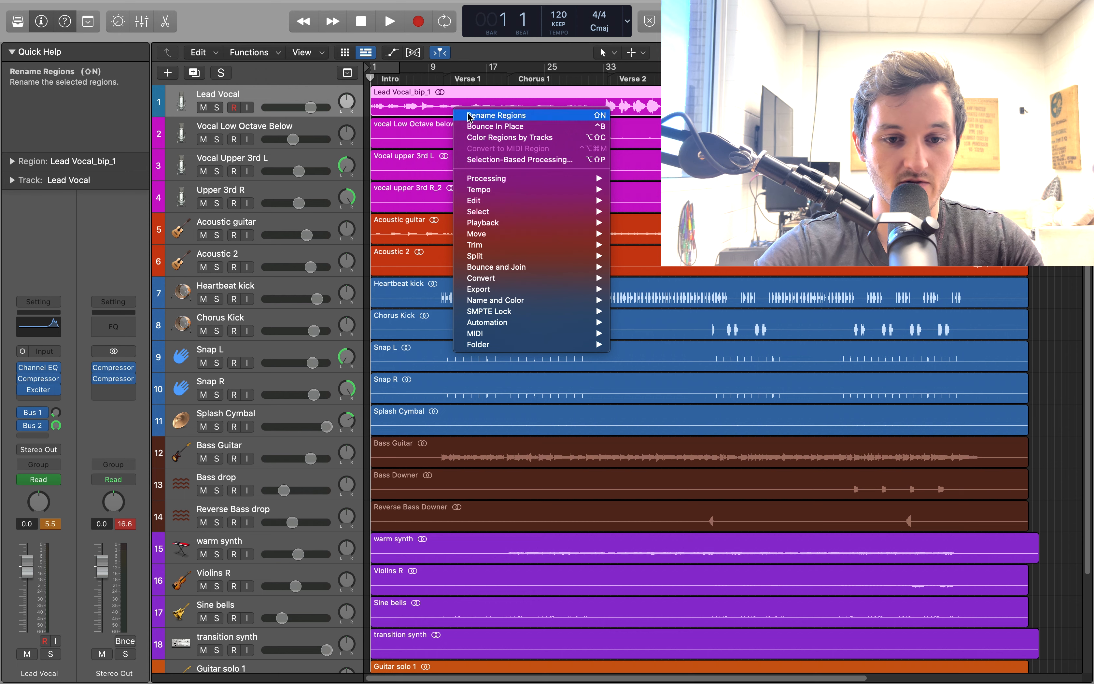
left_click(493, 138)
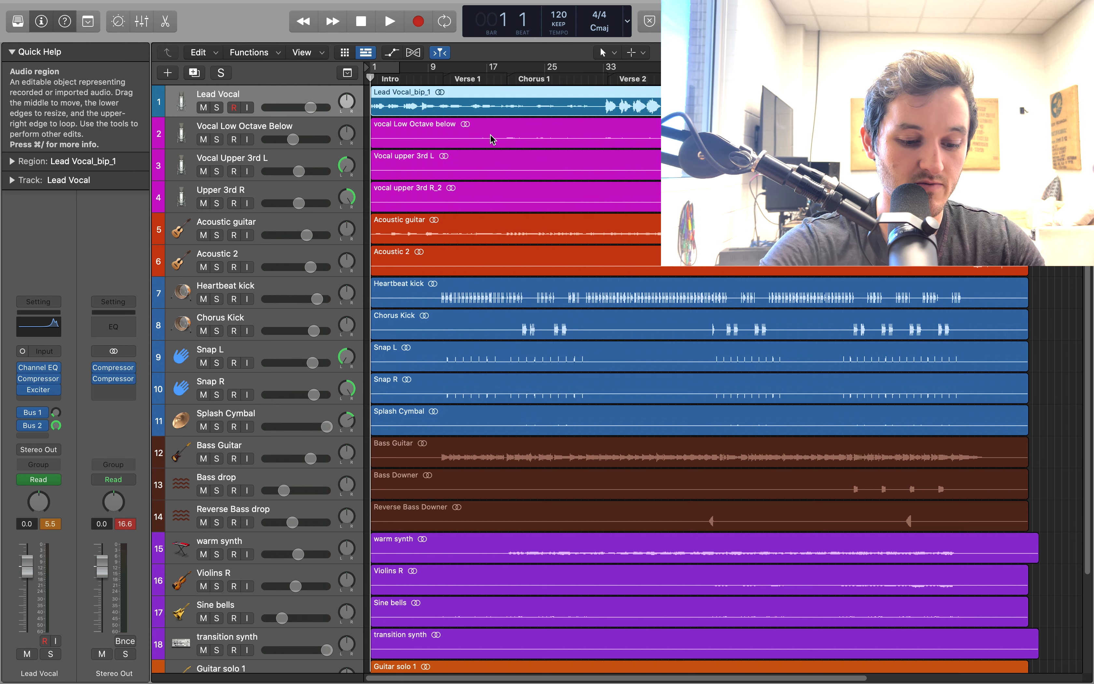
Undo the region recoloring and the Lead Vocal track color change
key("super+z")
key("super+z")
scroll(250, 194, "down", 5)
scroll(250, 193, "up", 5)
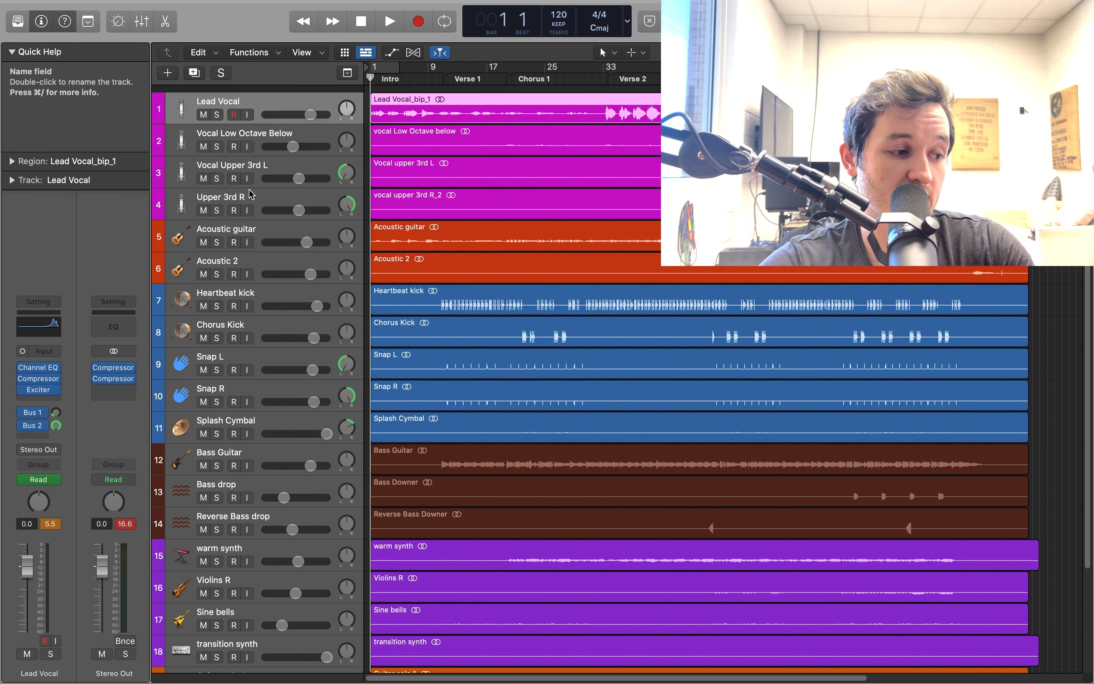
Check the pan values of the Vocal Upper 3rd L and Upper 3rd R tracks
scroll(252, 193, "down", 1)
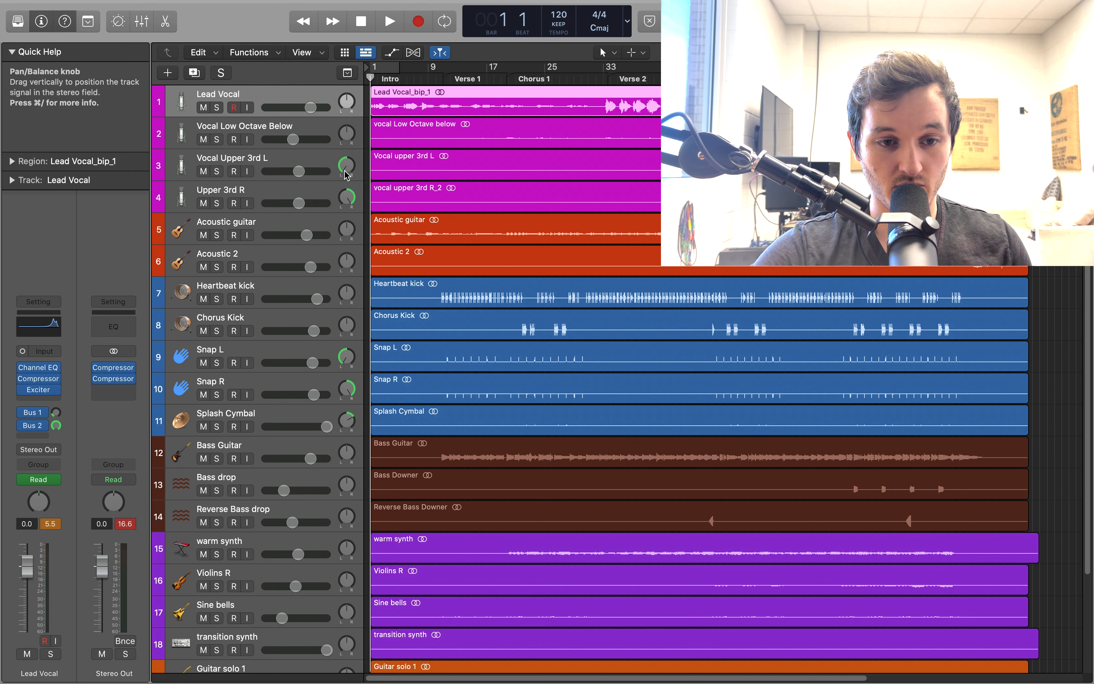
left_click_drag(346, 169, 347, 181)
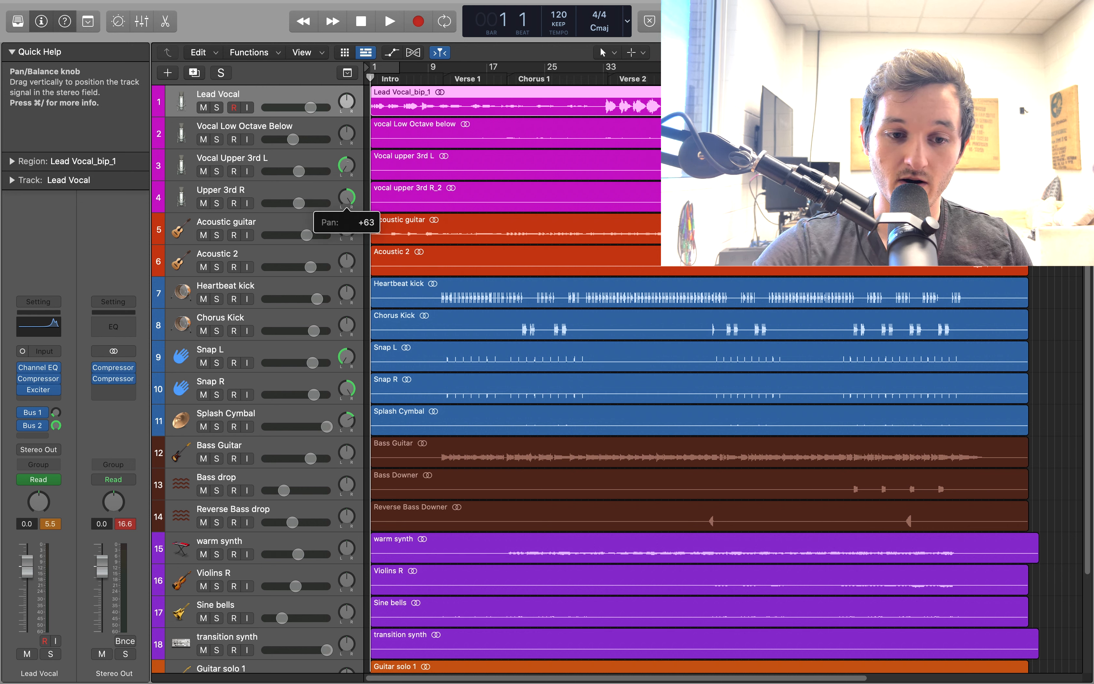
Solo the four vocal tracks: Lead Vocal, Vocal Low Octave Below, Vocal Upper 3rd L and Upper 3rd R
left_click(217, 107)
left_click(217, 140)
left_click(216, 171)
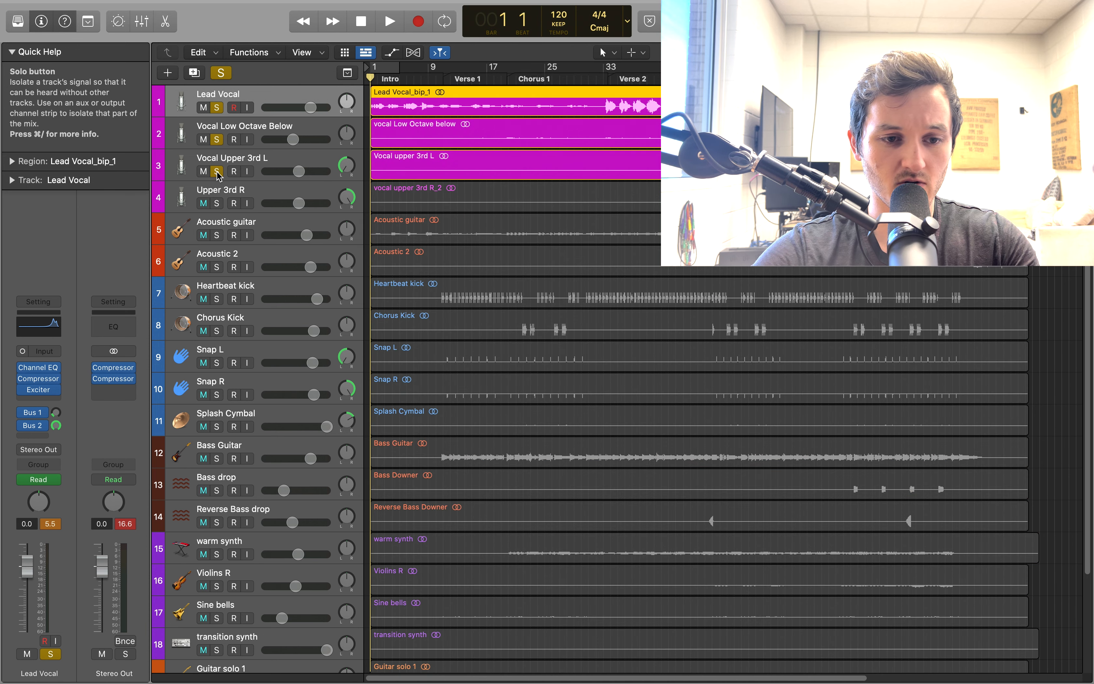
left_click(217, 204)
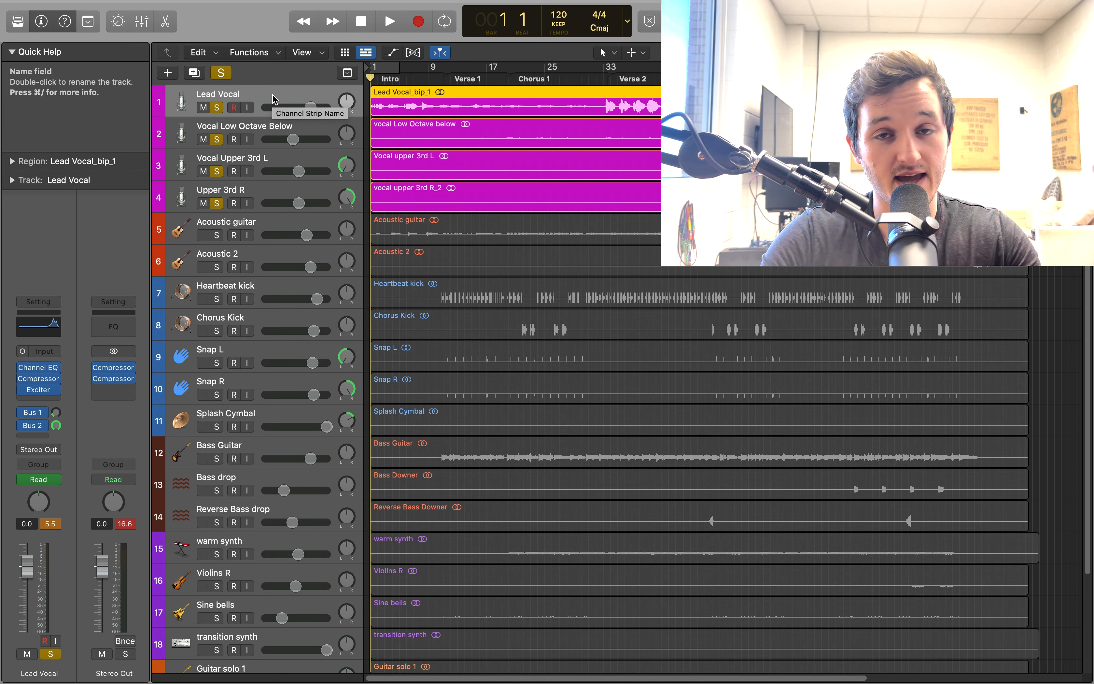
scroll(314, 294, "down", 5)
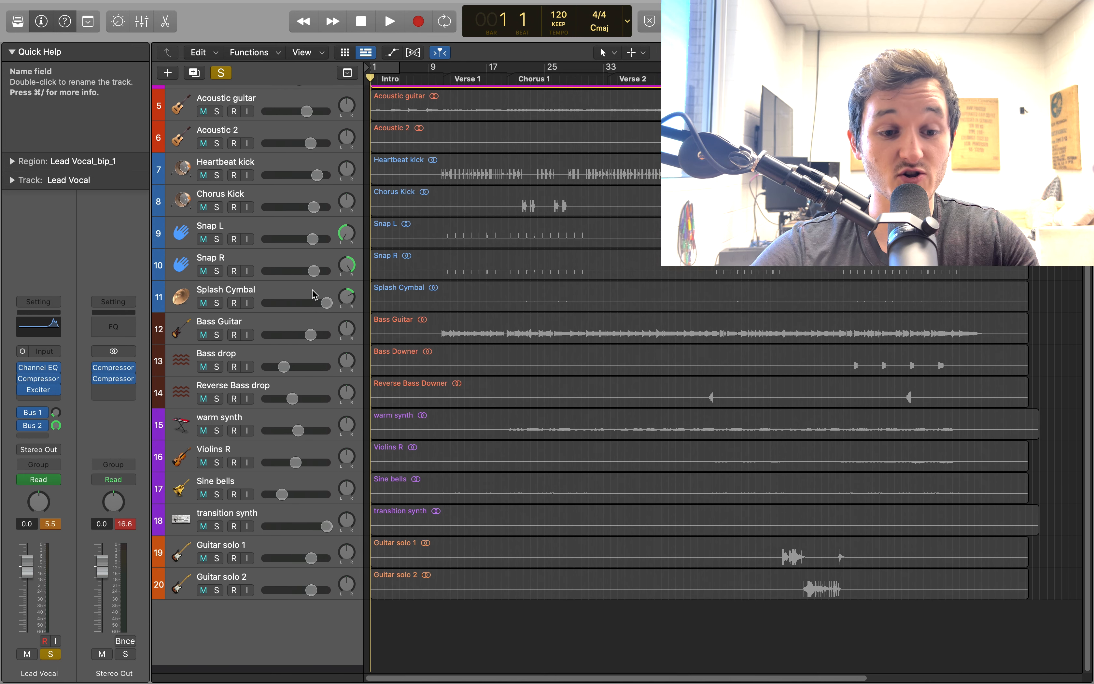
scroll(314, 294, "up", 8)
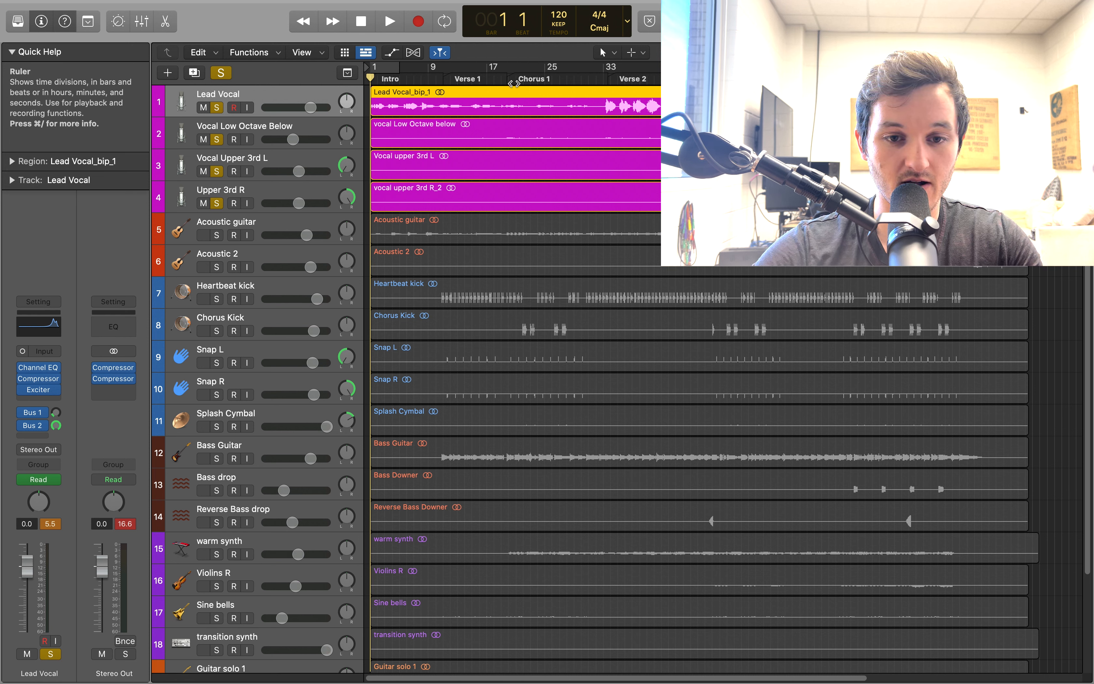
Listen to the soloed vocals from the start of Verse 2 and around bar 48, then stop and move the playhead to bar 2
left_click(611, 79)
key("space")
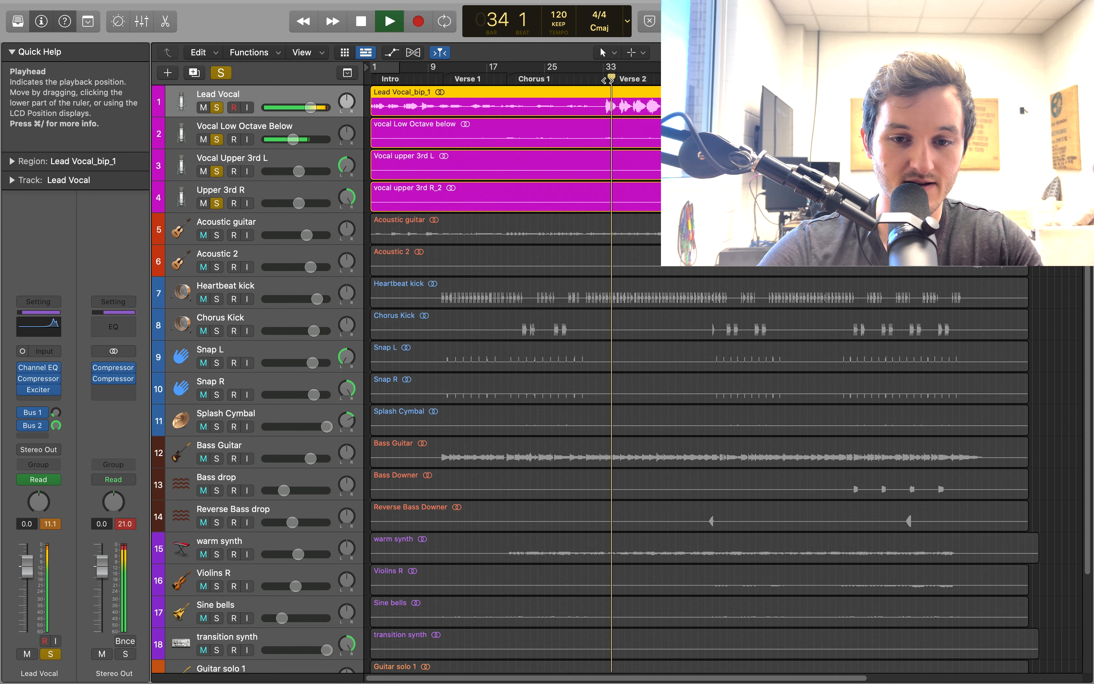
left_click(713, 79)
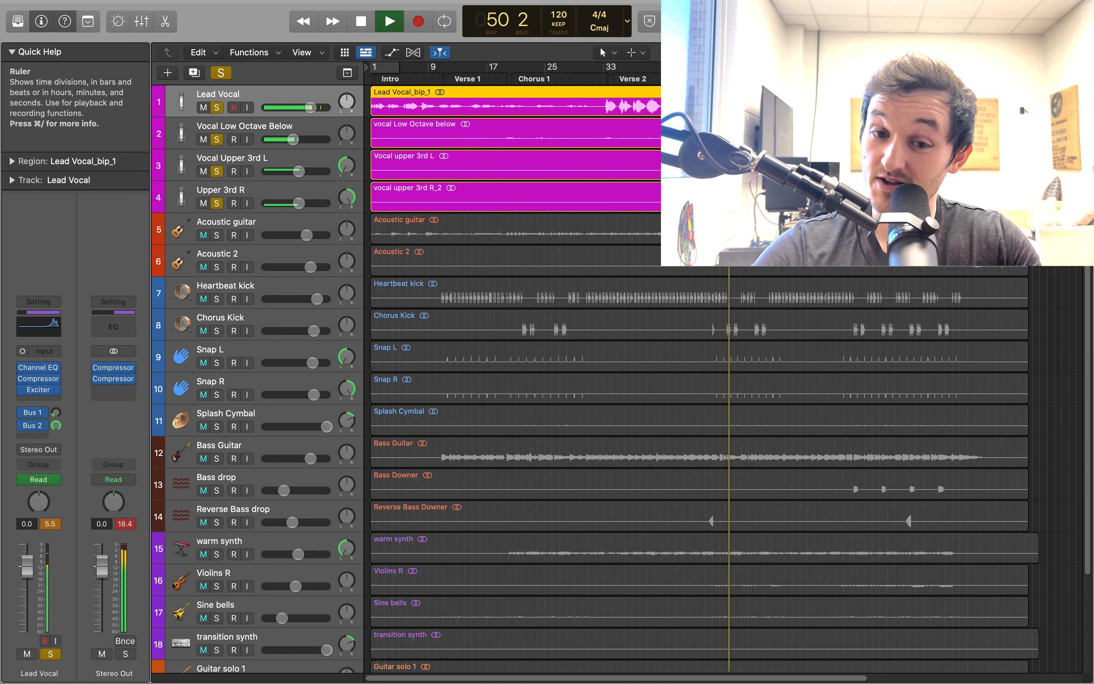
key("space")
left_click(377, 79)
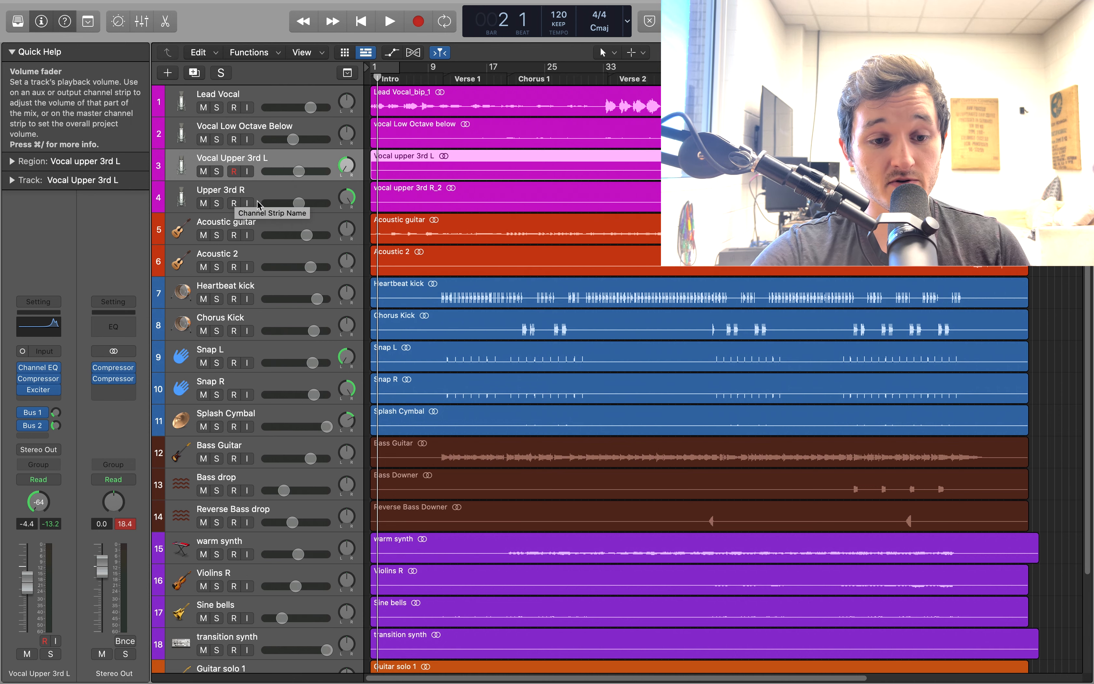
Examine the pan settings of the Snap L, Snap R and Splash Cymbal tracks
scroll(260, 203, "down", 1)
scroll(259, 203, "down", 3)
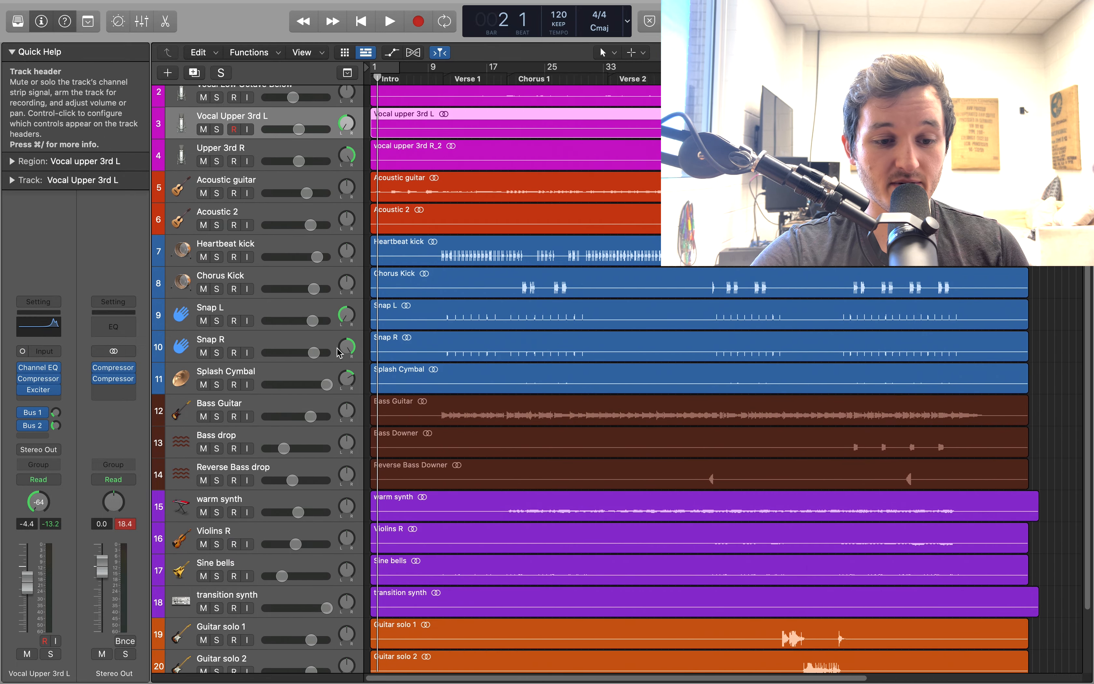
scroll(308, 391, "down", 5)
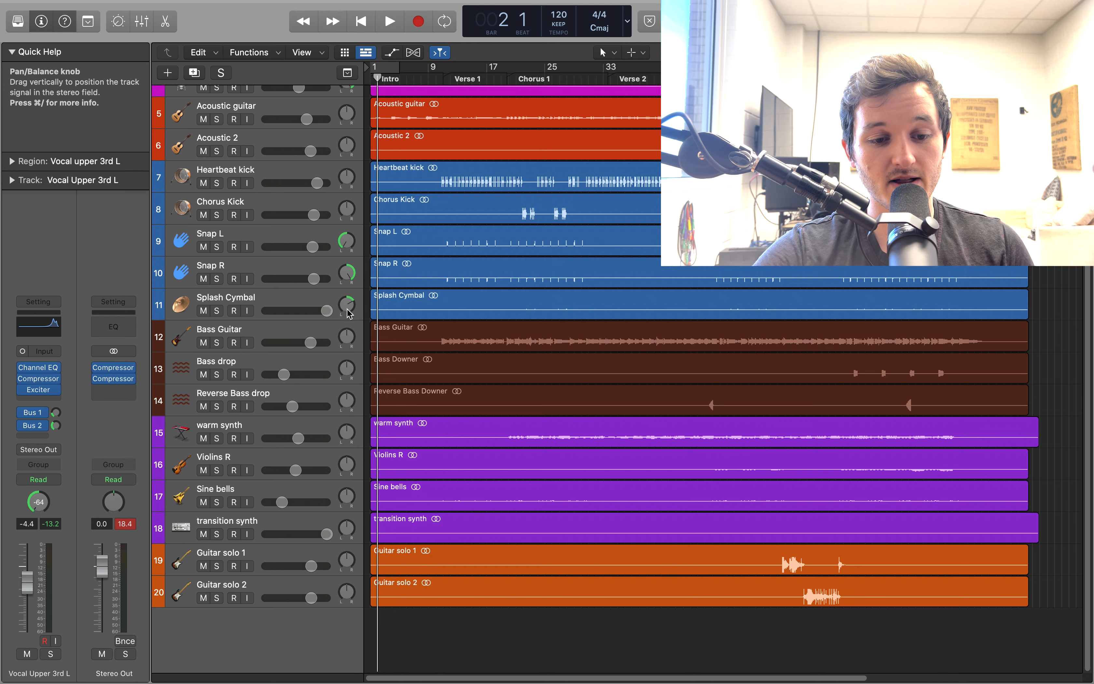
Show the mixer and look over the channel strips from the vocals through the effect buses to the Master
scroll(319, 312, "up", 8)
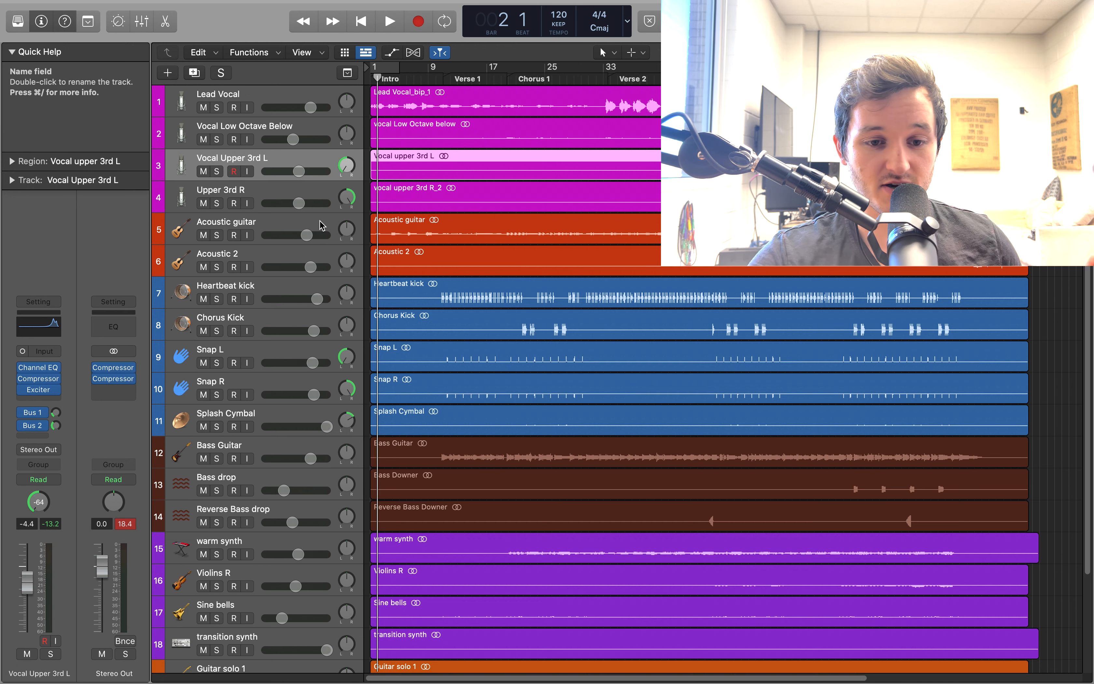
key("x")
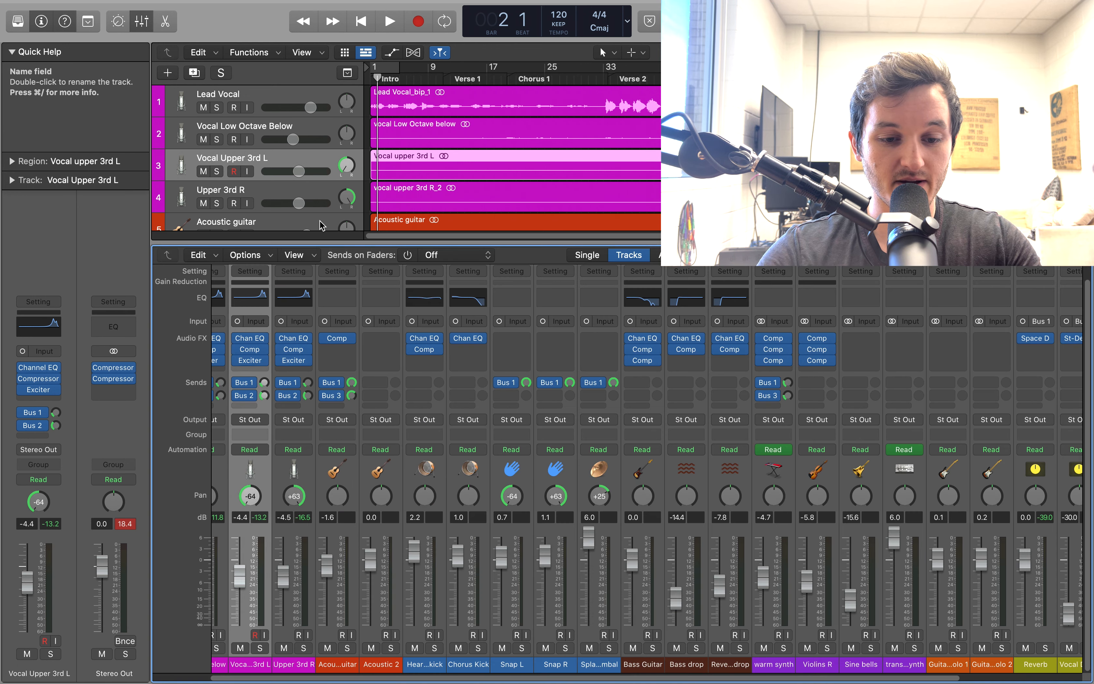
scroll(230, 322, "left", 3)
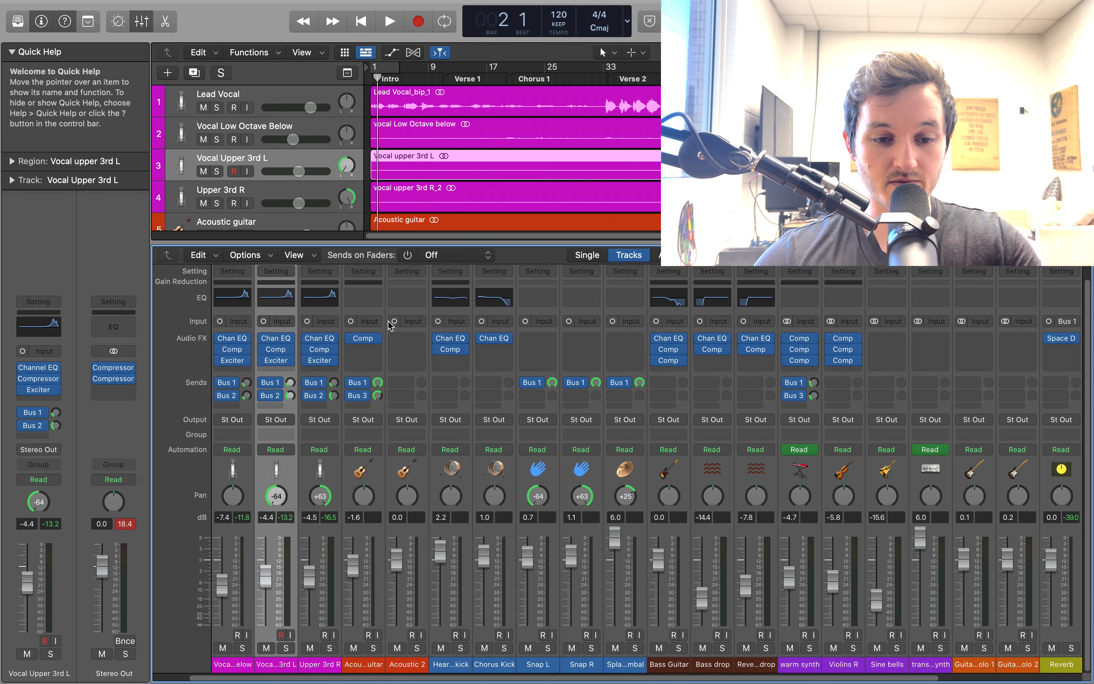
scroll(407, 346, "right", 5)
scroll(407, 346, "right", 5)
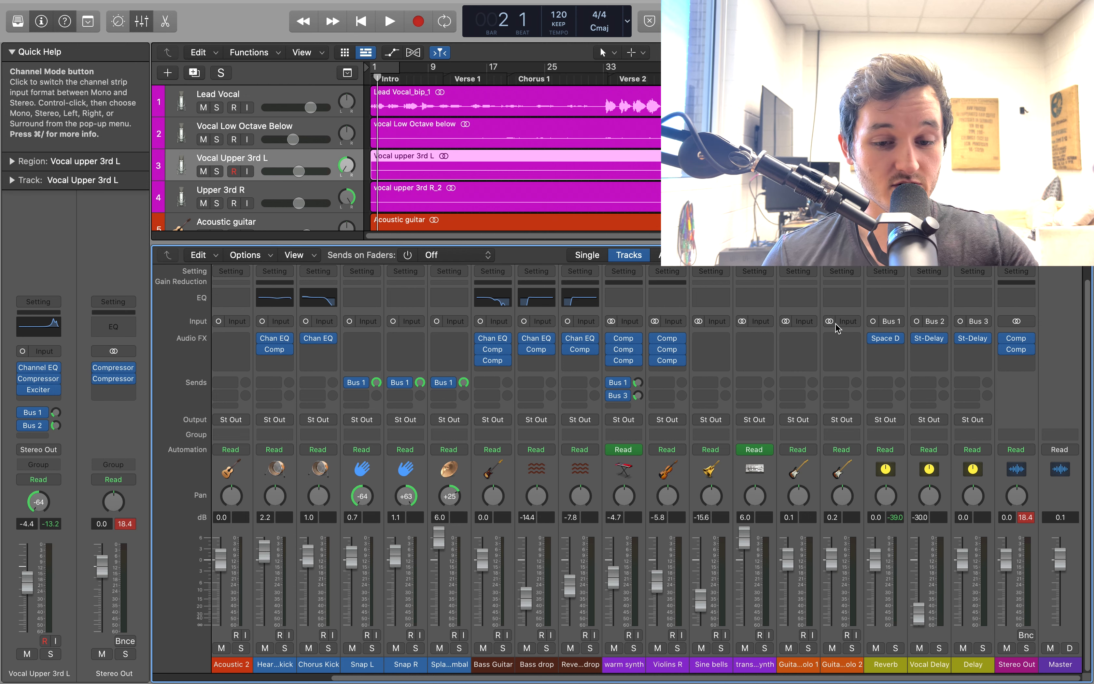
key("x")
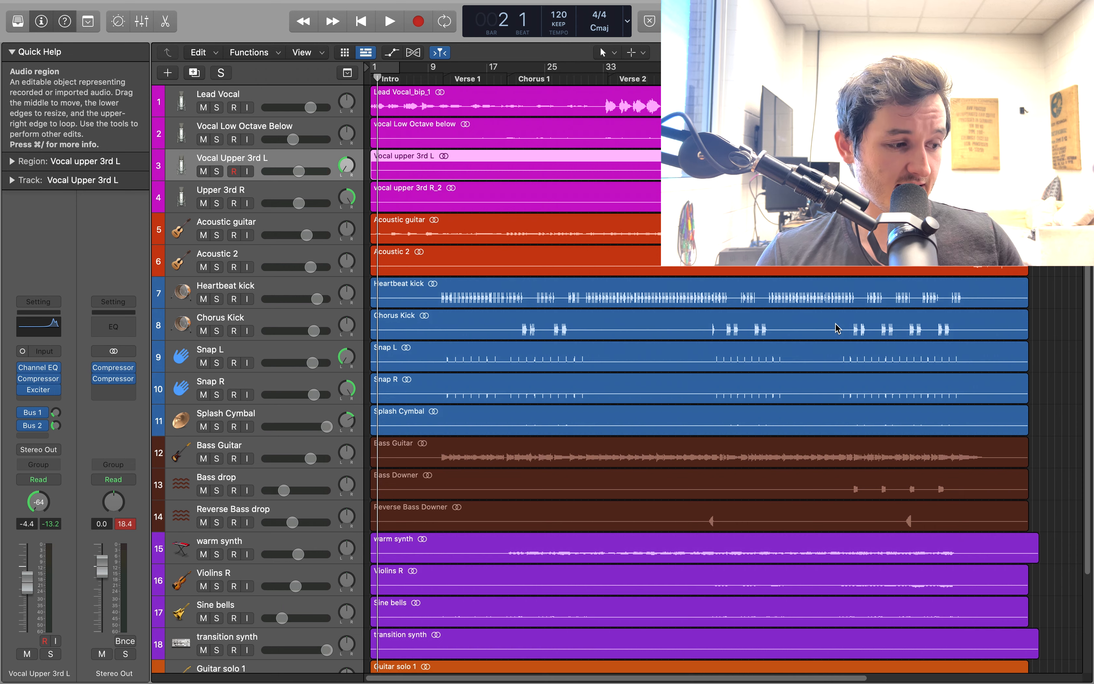
key("x")
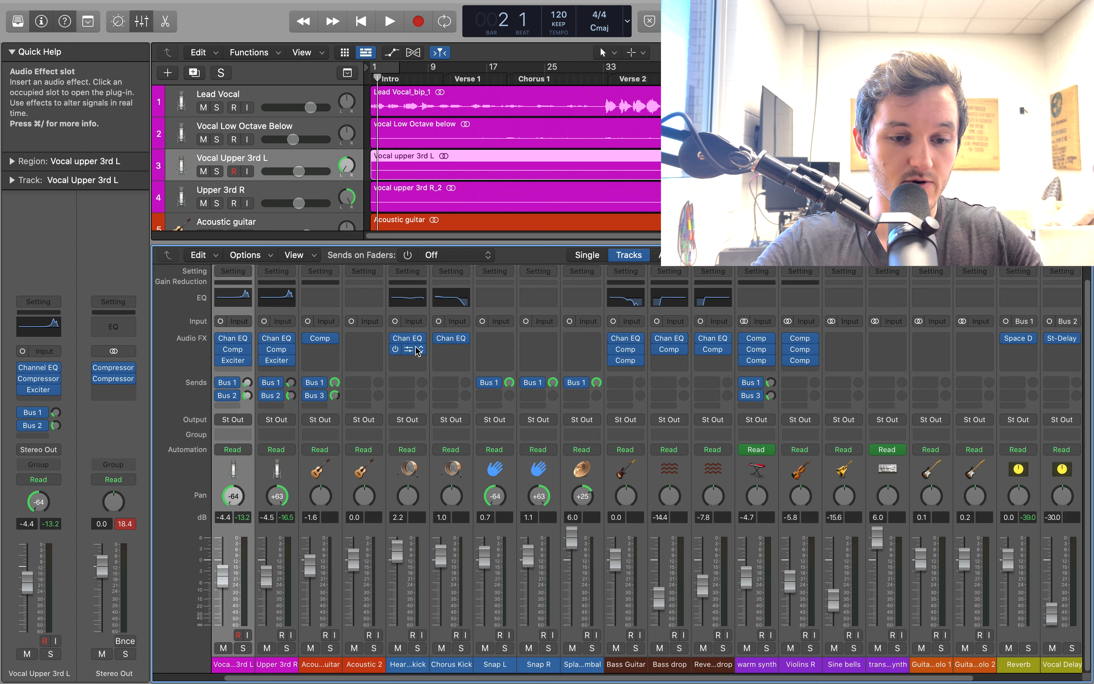
Add a low cut at 100 Hz with a 48 dB/Oct slope to the Lead Vocal's Channel EQ
scroll(344, 418, "down", 2)
scroll(293, 447, "left", 3)
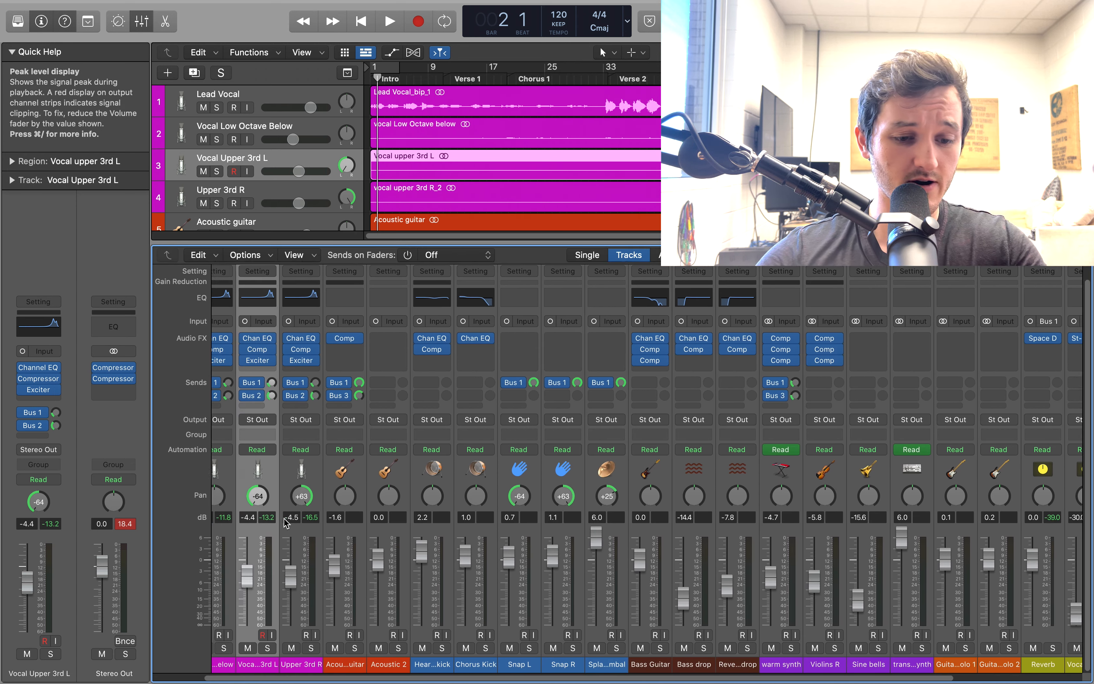
left_click(249, 475)
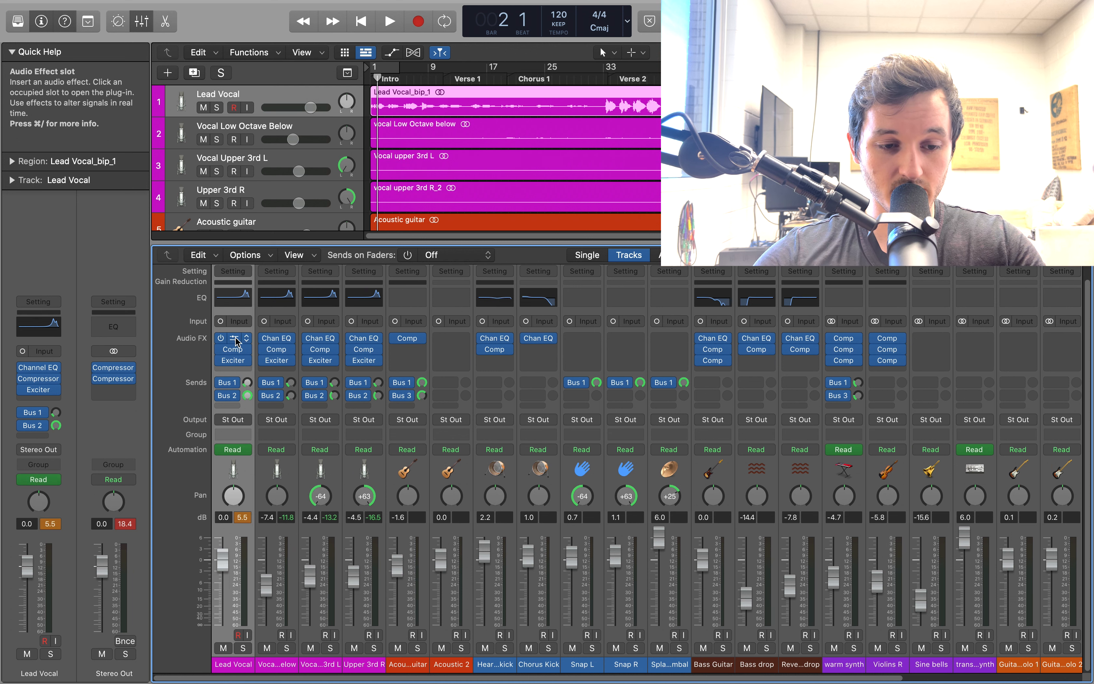
left_click(236, 340)
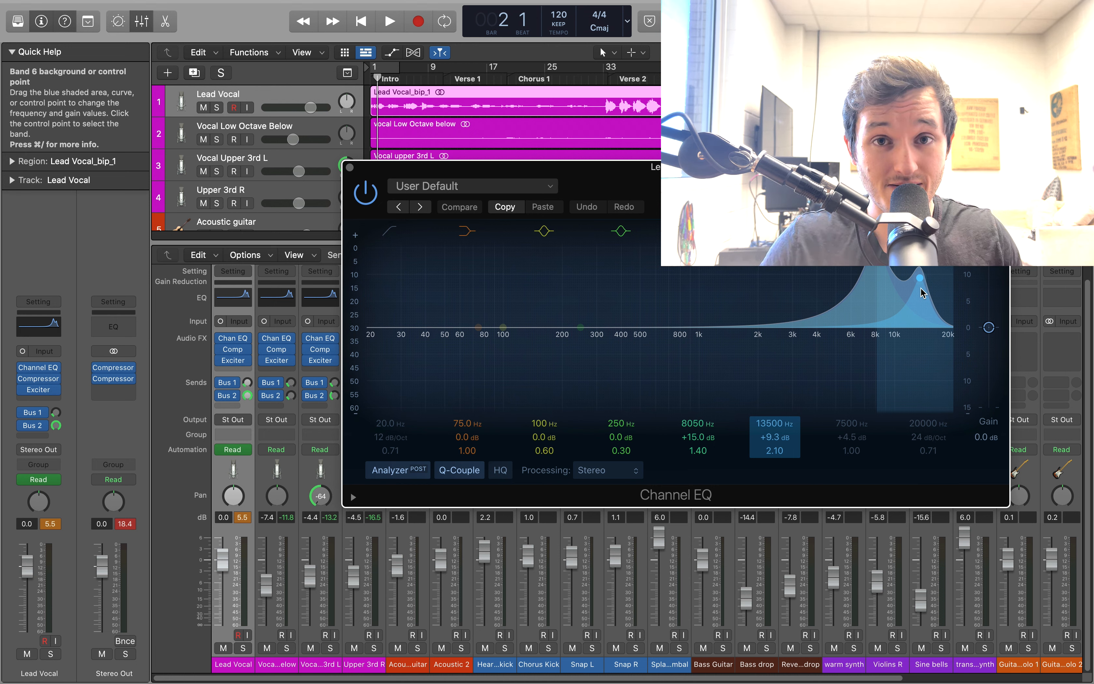
left_click(366, 343)
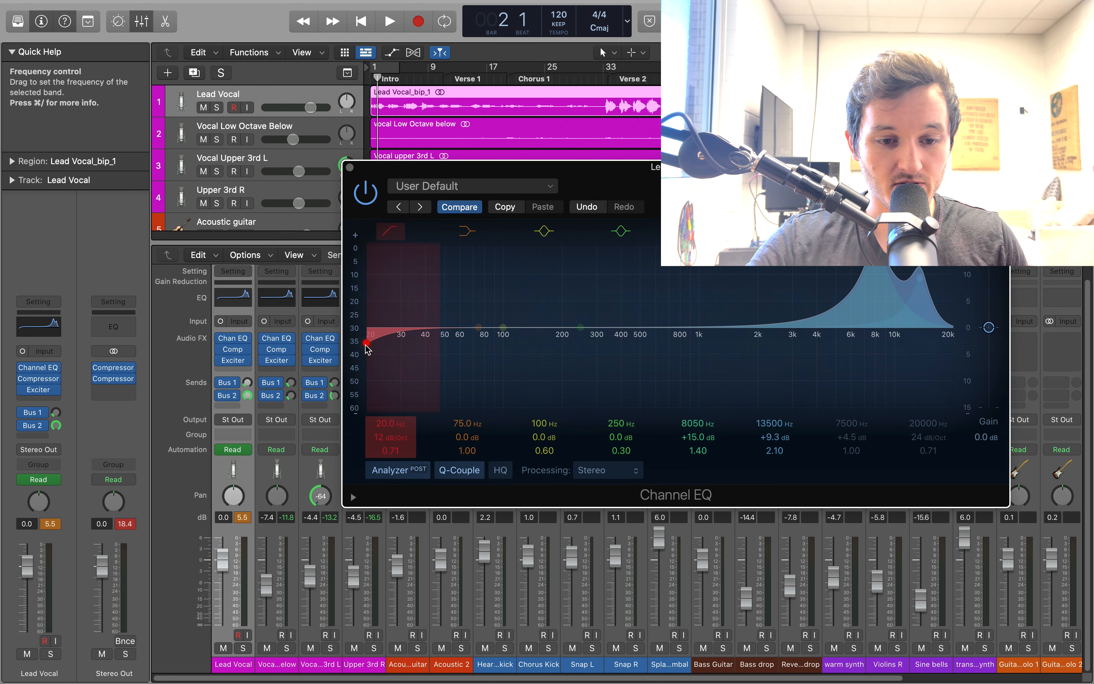
left_click_drag(367, 343, 503, 328)
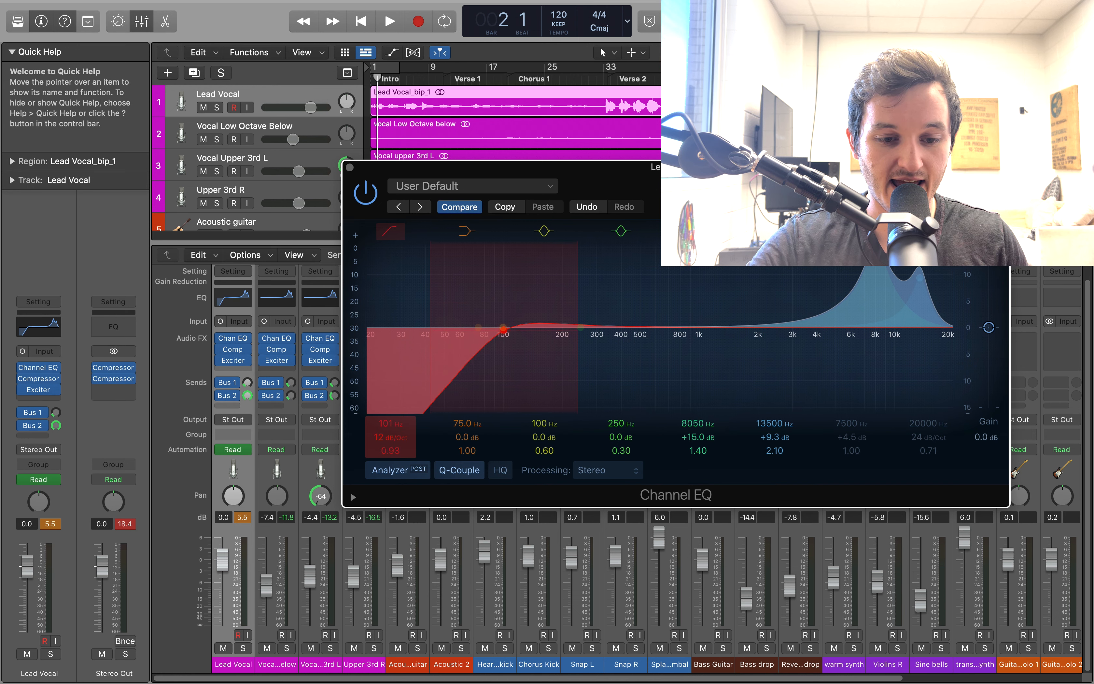
left_click_drag(504, 328, 503, 335)
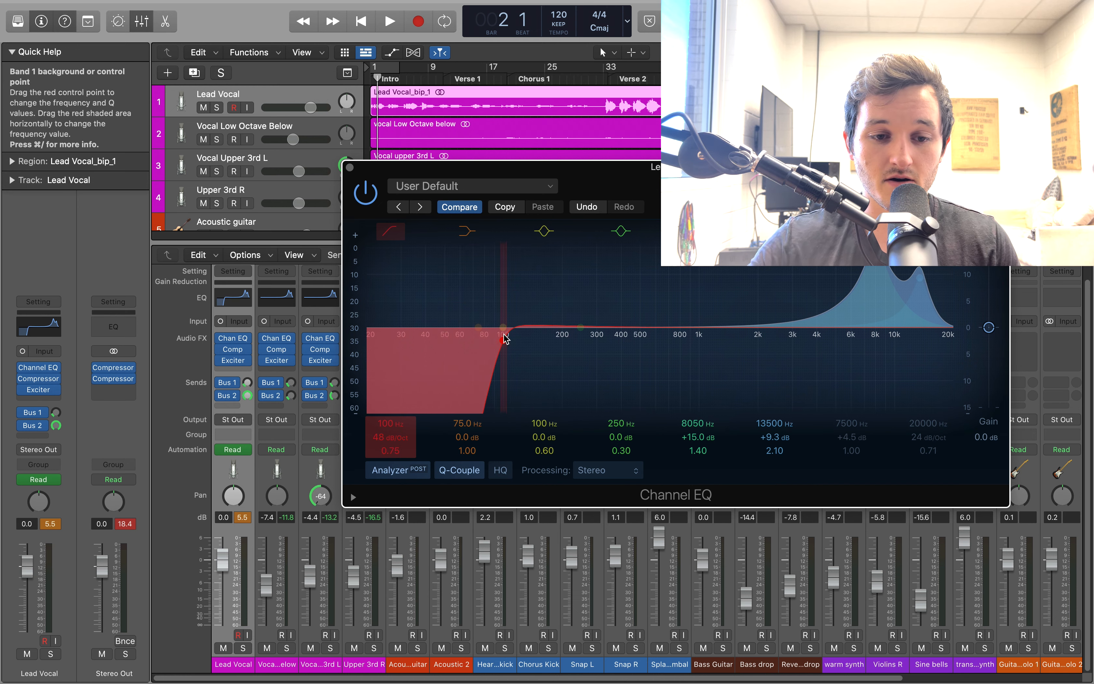
left_click(349, 167)
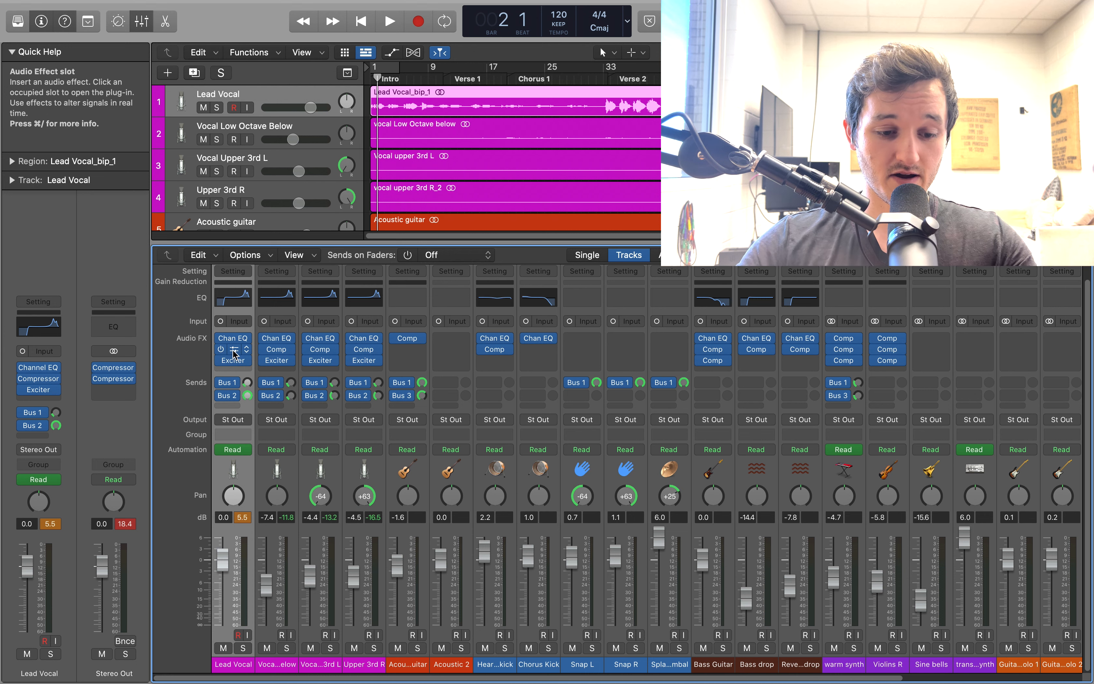
Compare the intro's Lead Vocal with its Compressor enabled and bypassed, leaving it enabled and the playhead at bar 1
left_click(233, 350)
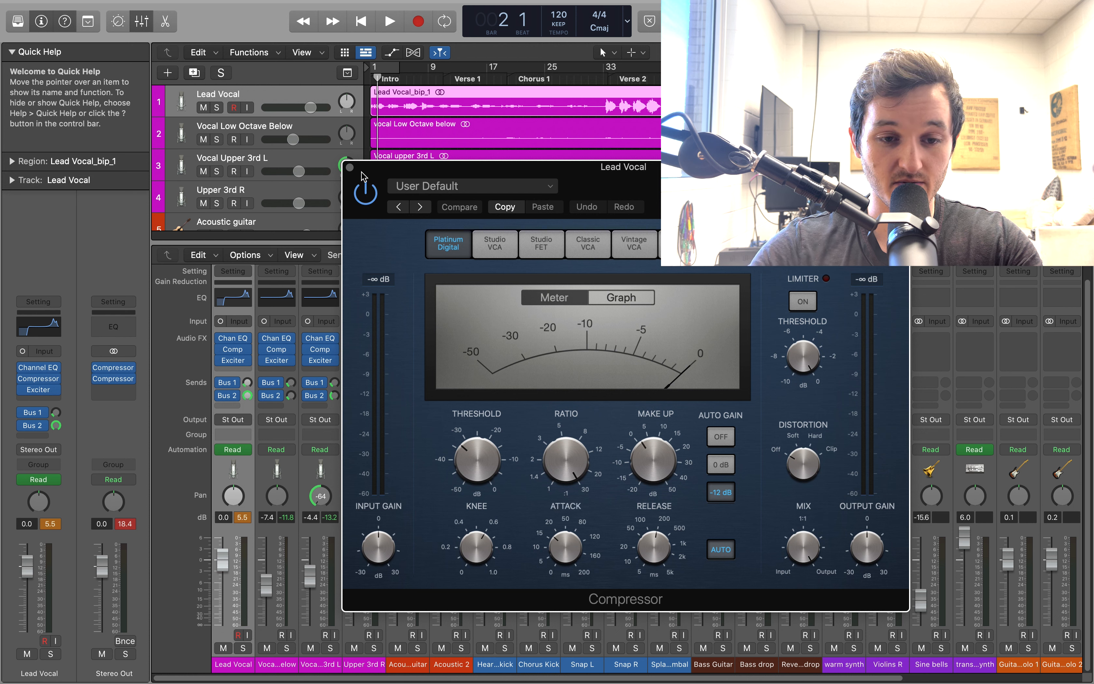
key("Return")
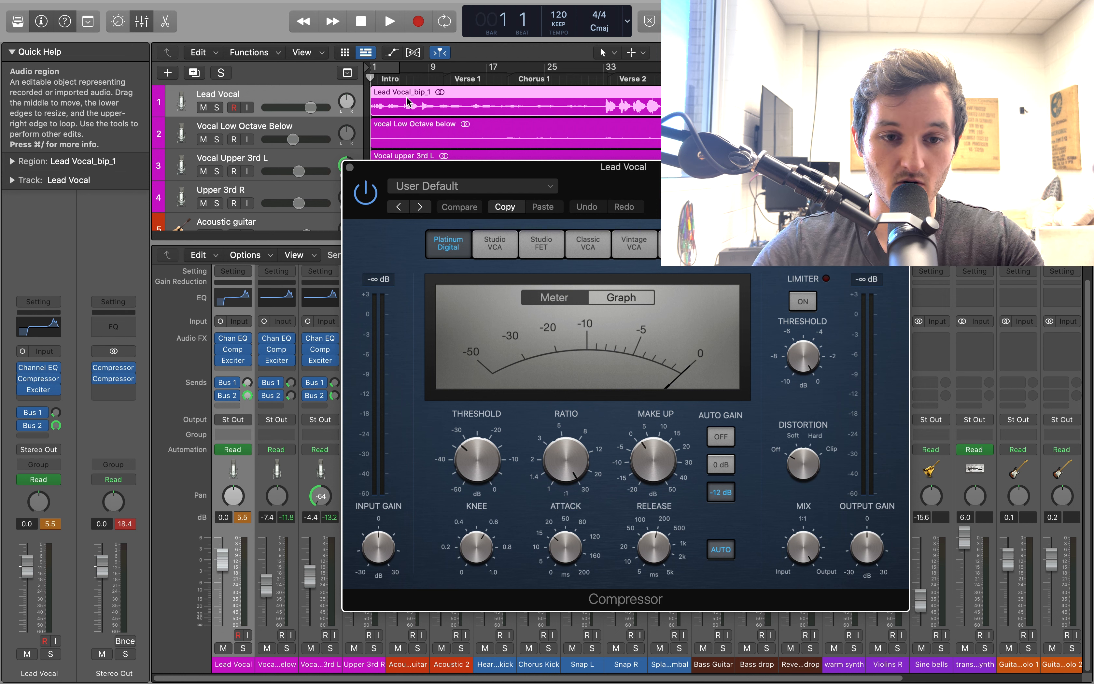
key("space")
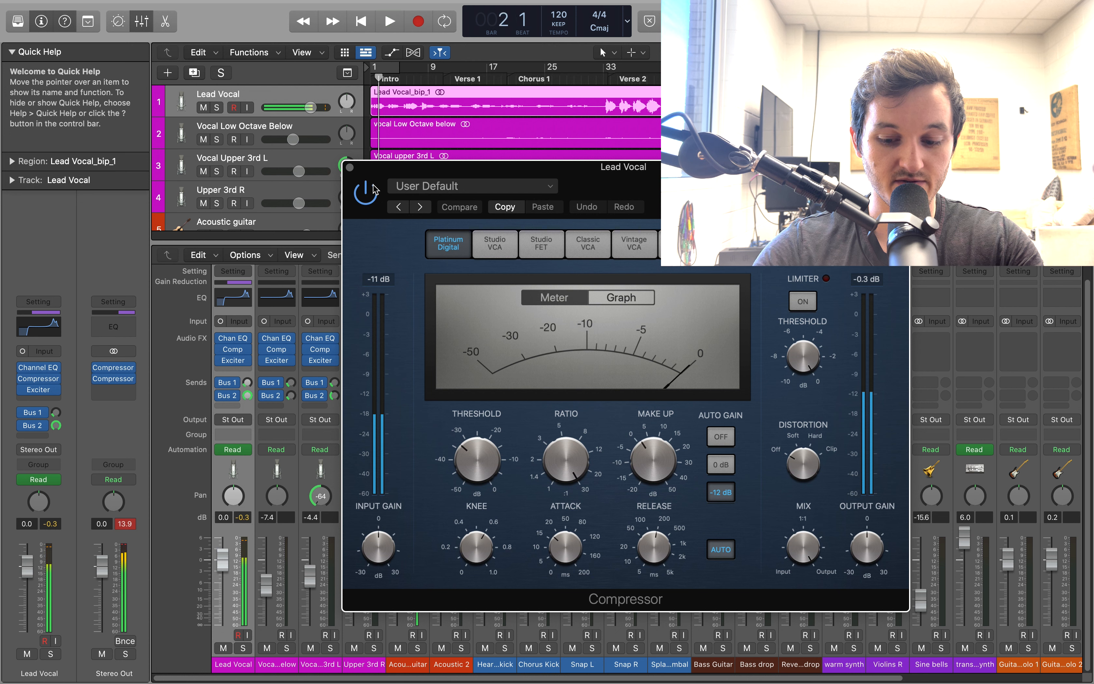
key("space")
left_click(368, 192)
key("space")
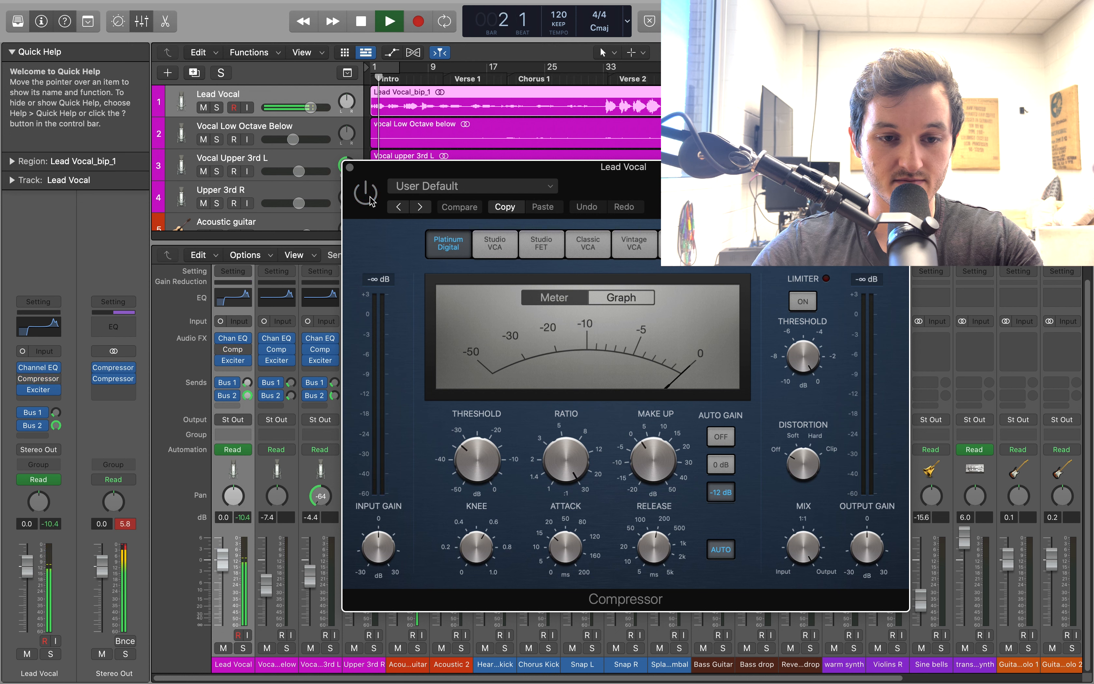
left_click(367, 192)
key("space")
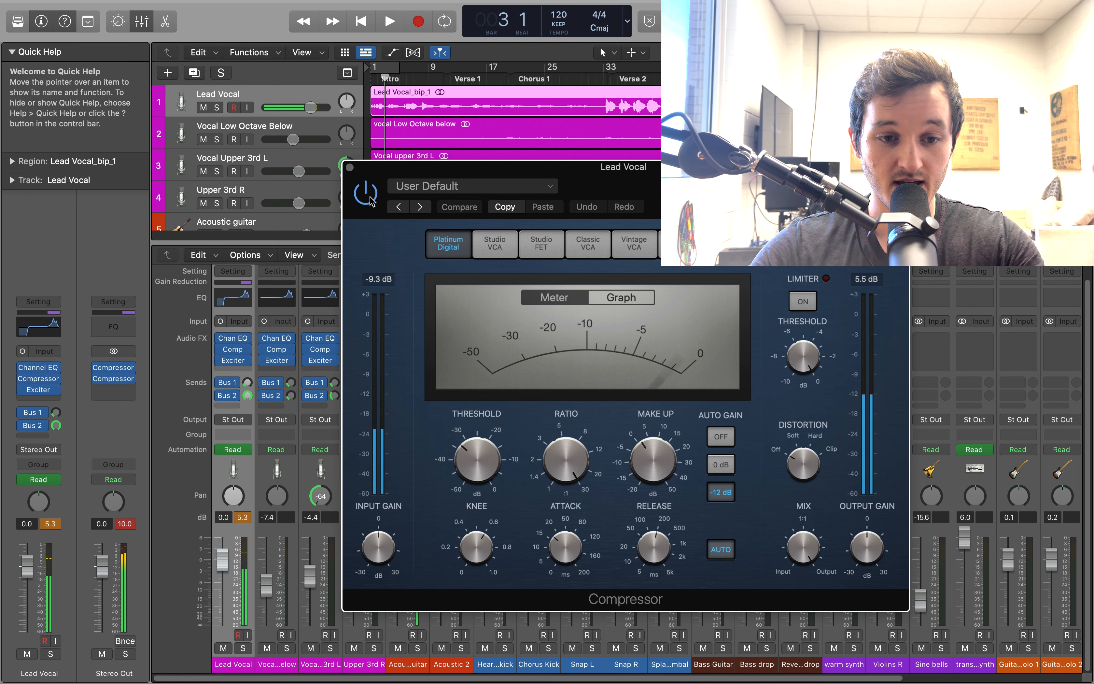
left_click(350, 168)
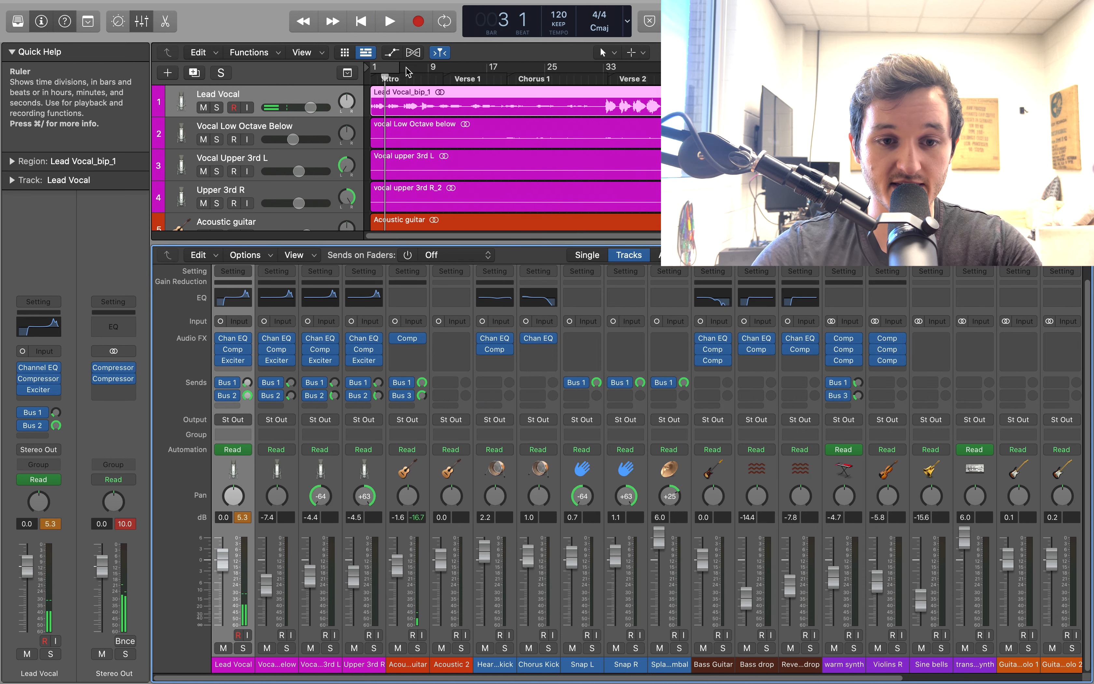
left_click(360, 81)
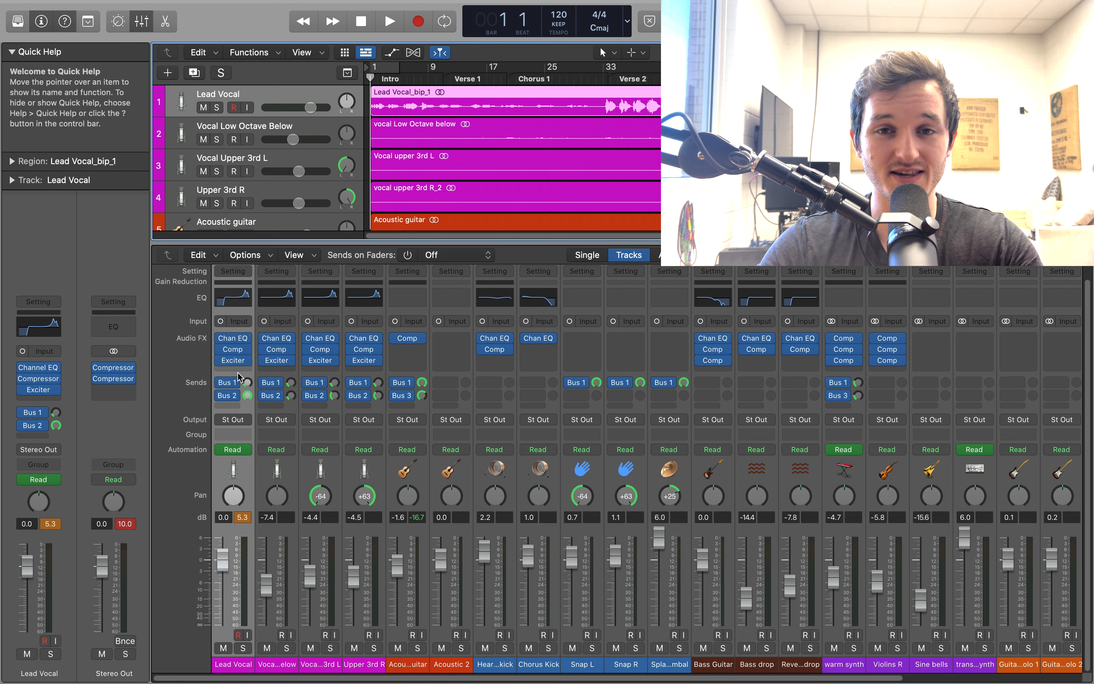
Look up the plug-in categories that hold the Exciter, Compressor and Channel EQ used on the Lead Vocal
left_click(246, 361)
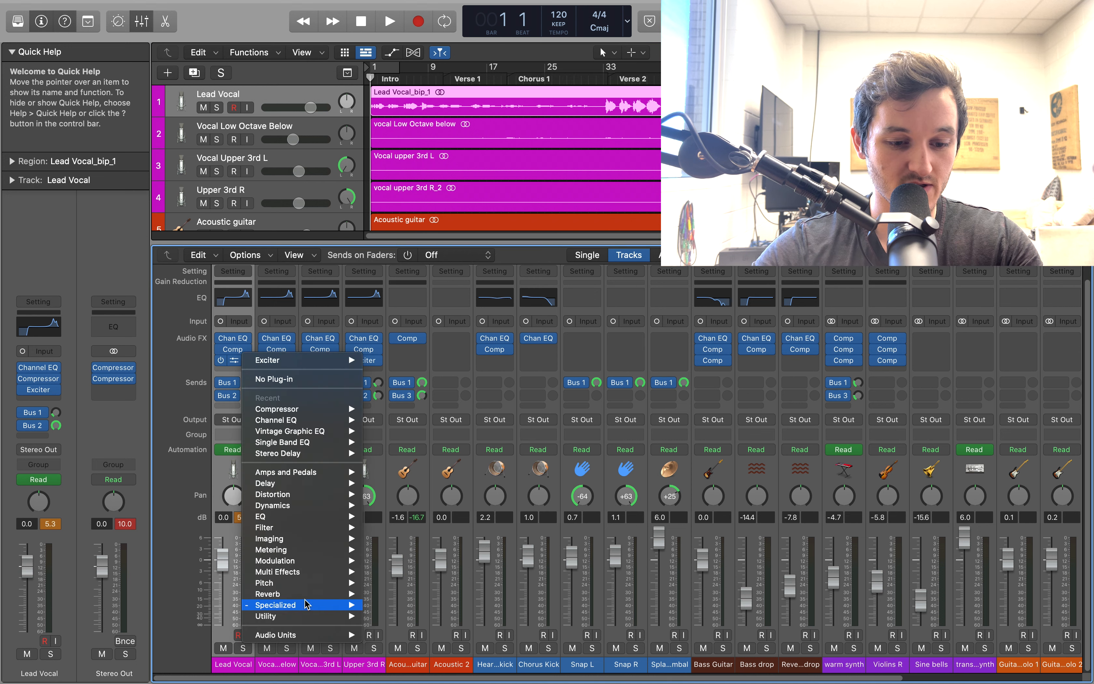
mouse_move(308, 606)
mouse_move(397, 608)
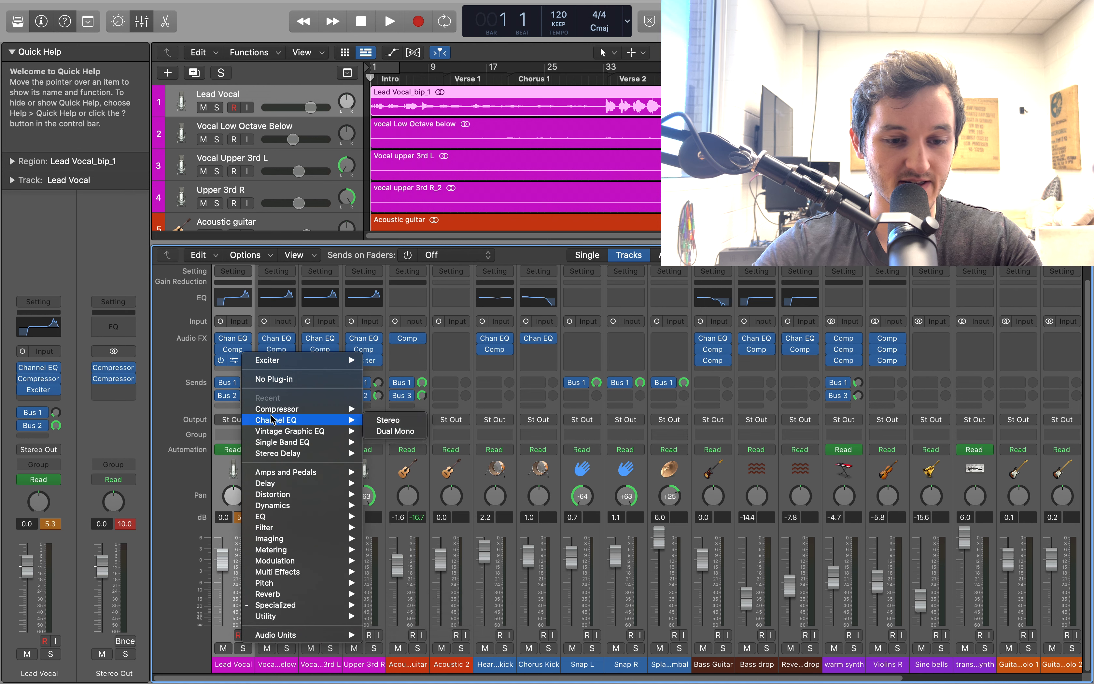
left_click(225, 379)
left_click(248, 355)
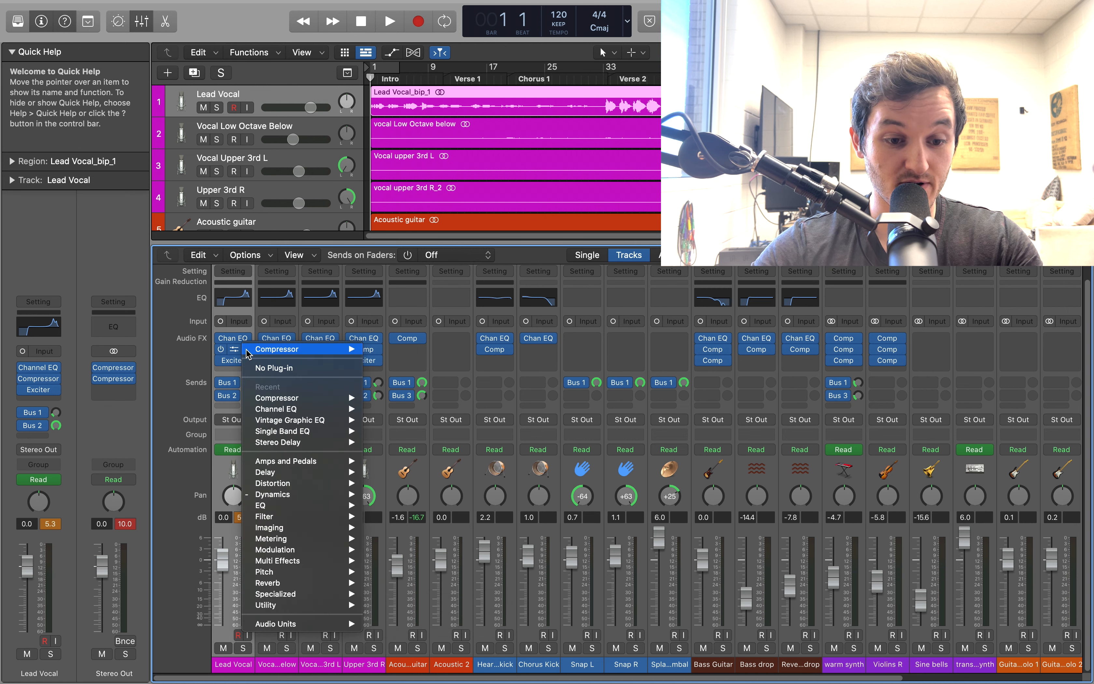
mouse_move(281, 494)
mouse_move(399, 509)
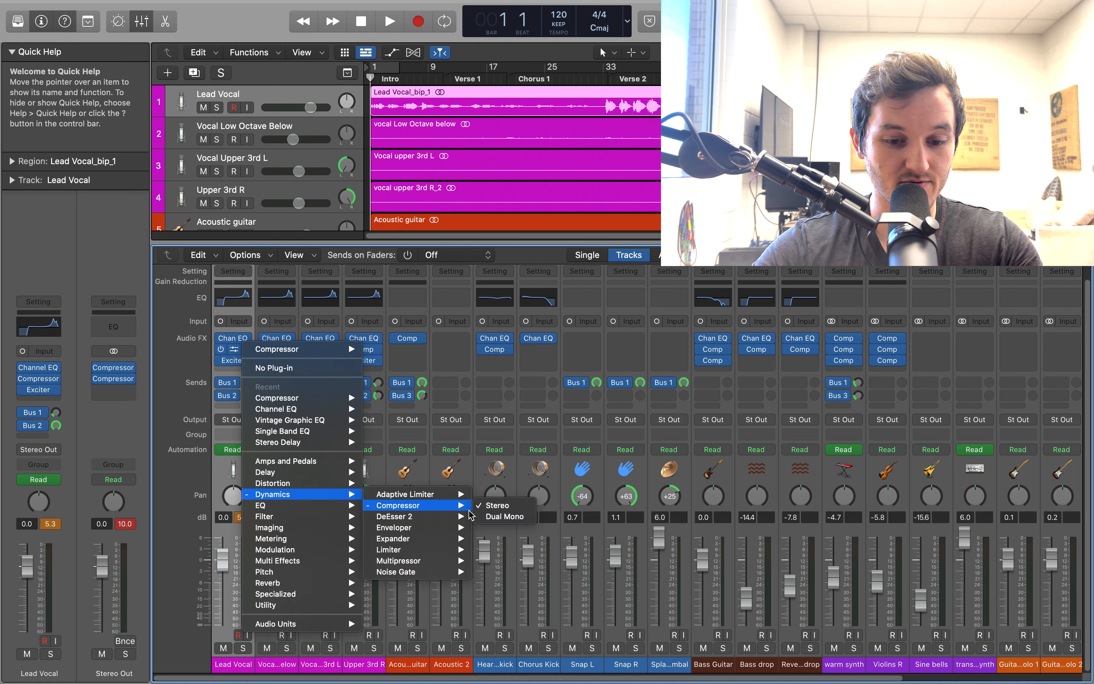
left_click(247, 340)
left_click(248, 338)
mouse_move(300, 494)
mouse_move(393, 501)
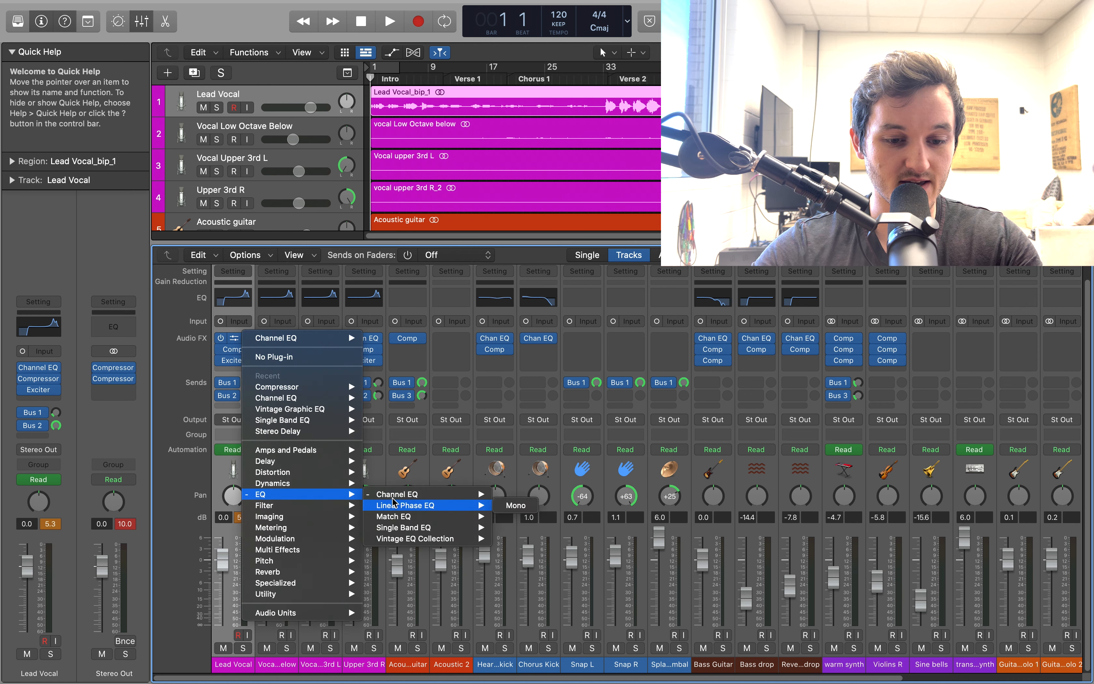
left_click(248, 362)
left_click(249, 362)
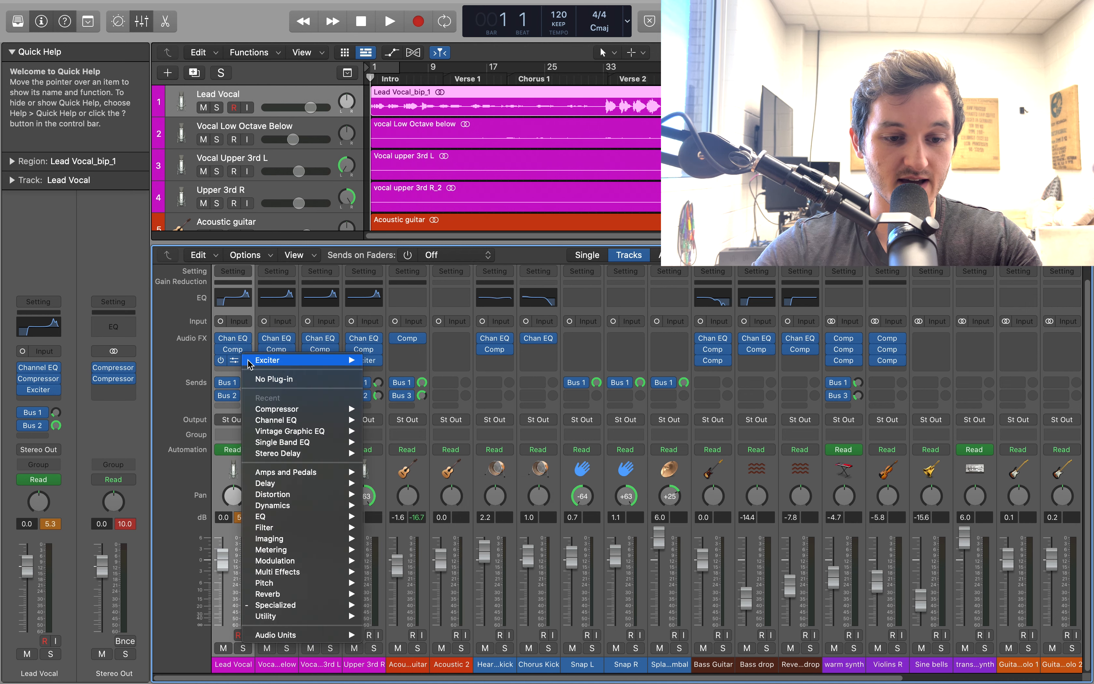
left_click(236, 361)
Open the Lead Vocal's Exciter, check its frequency and harmonics settings, and close it
left_click(240, 354)
left_click(228, 360)
left_click(233, 361)
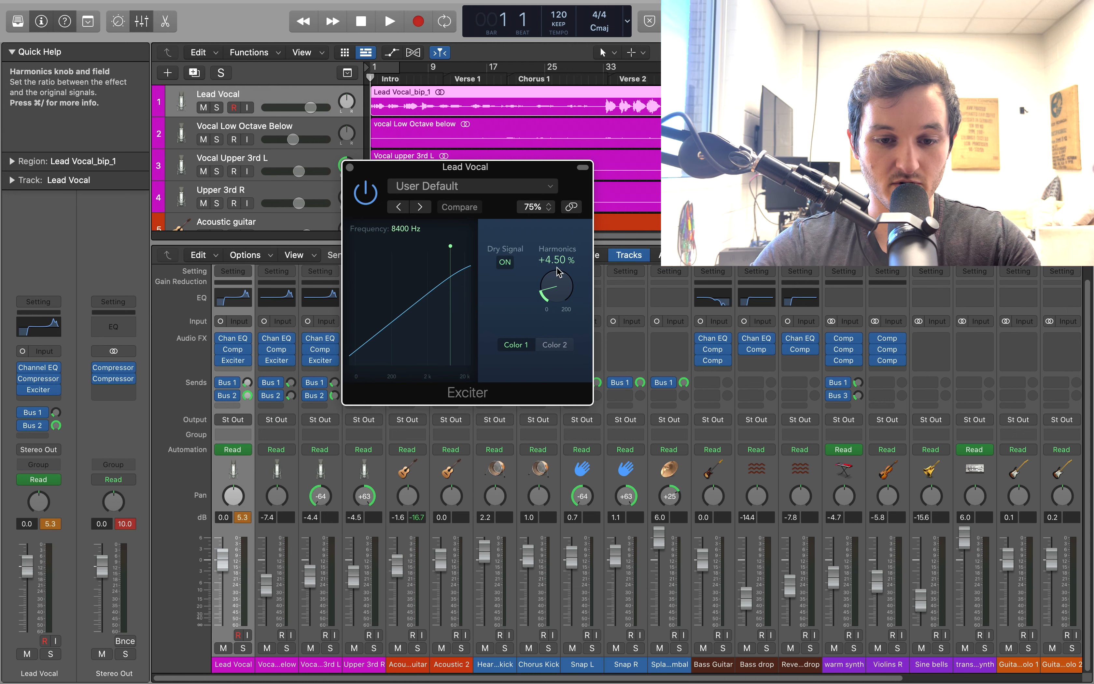
left_click(350, 166)
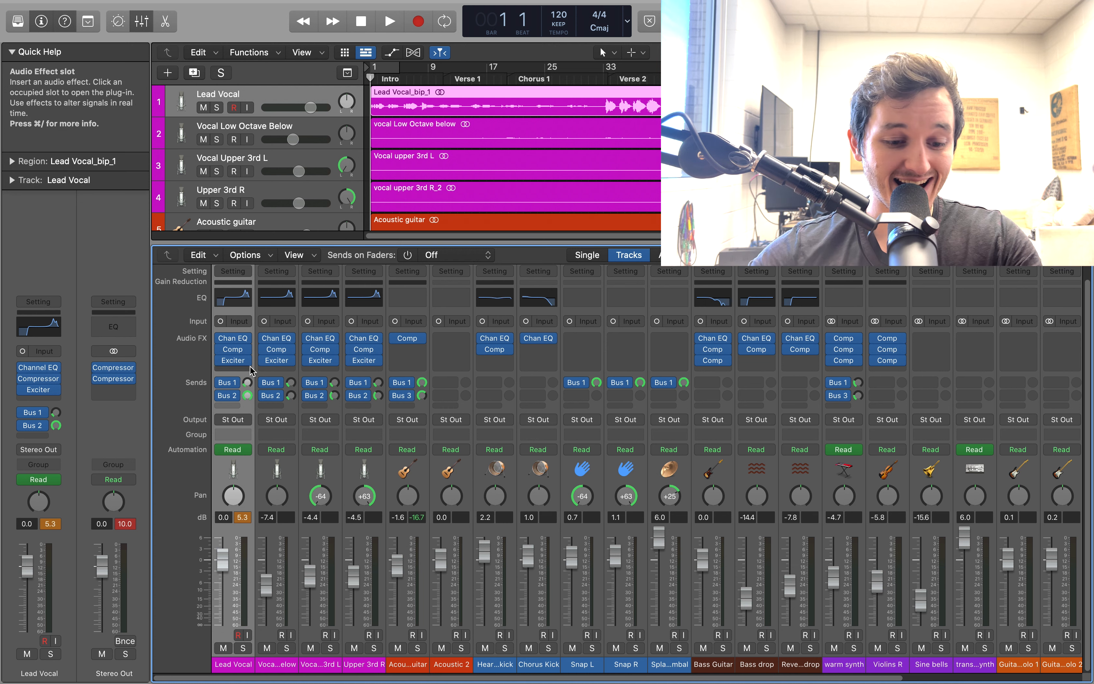
Select each of the four vocal tracks in turn to view its channel strip, ending on the Lead Vocal's volume fader
left_click(224, 95)
left_click(222, 128)
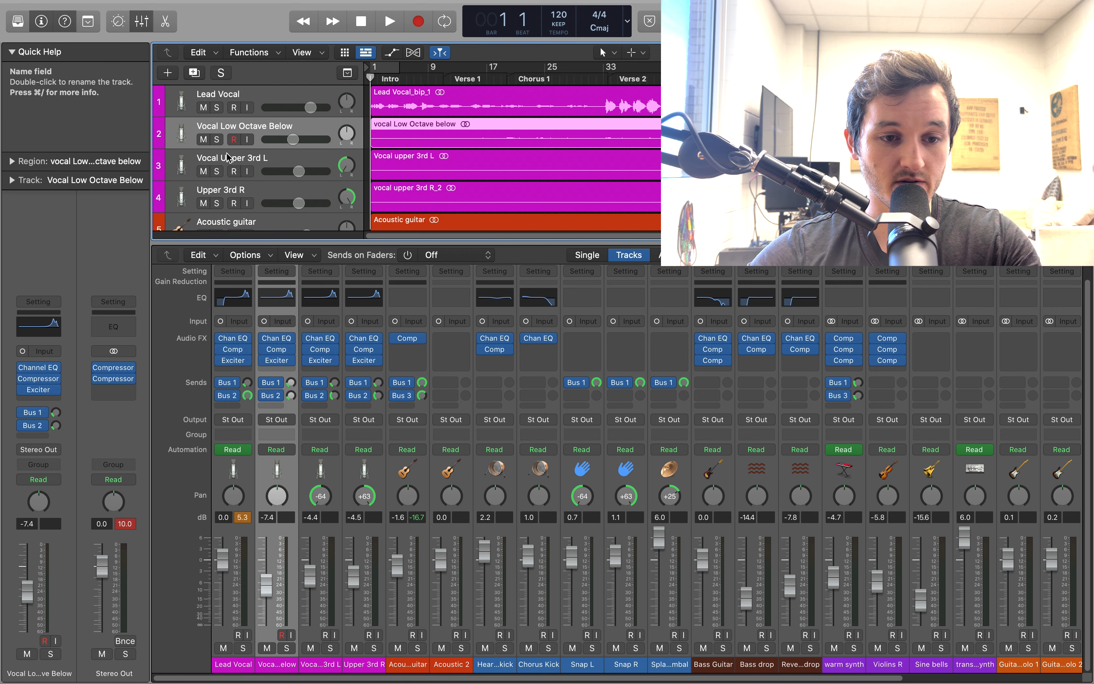
left_click(225, 157)
left_click(218, 190)
left_click(233, 95)
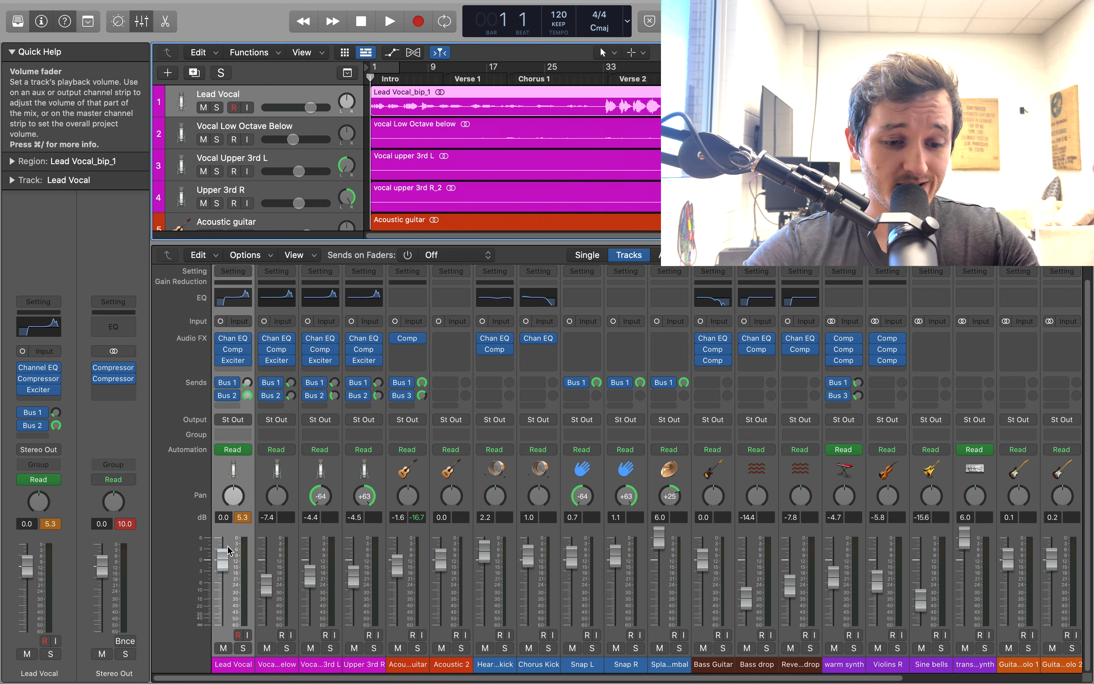
left_click(221, 562)
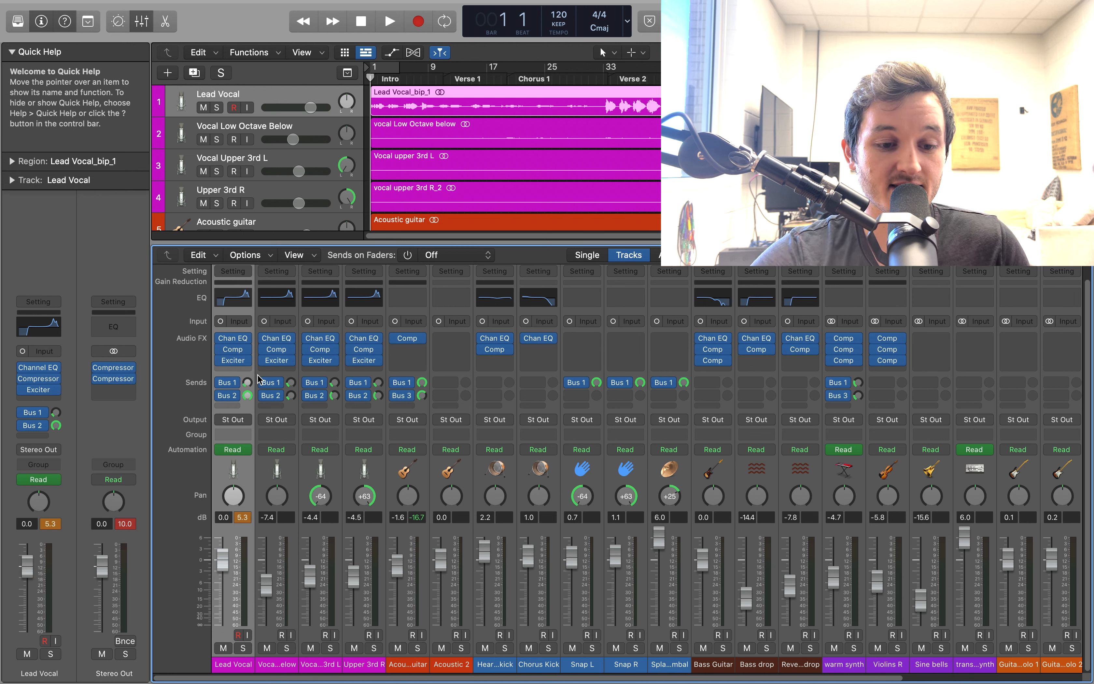
Look up where the Lead Vocal's Bus 1 send is routed and view the available bus destinations
mouse_move(236, 384)
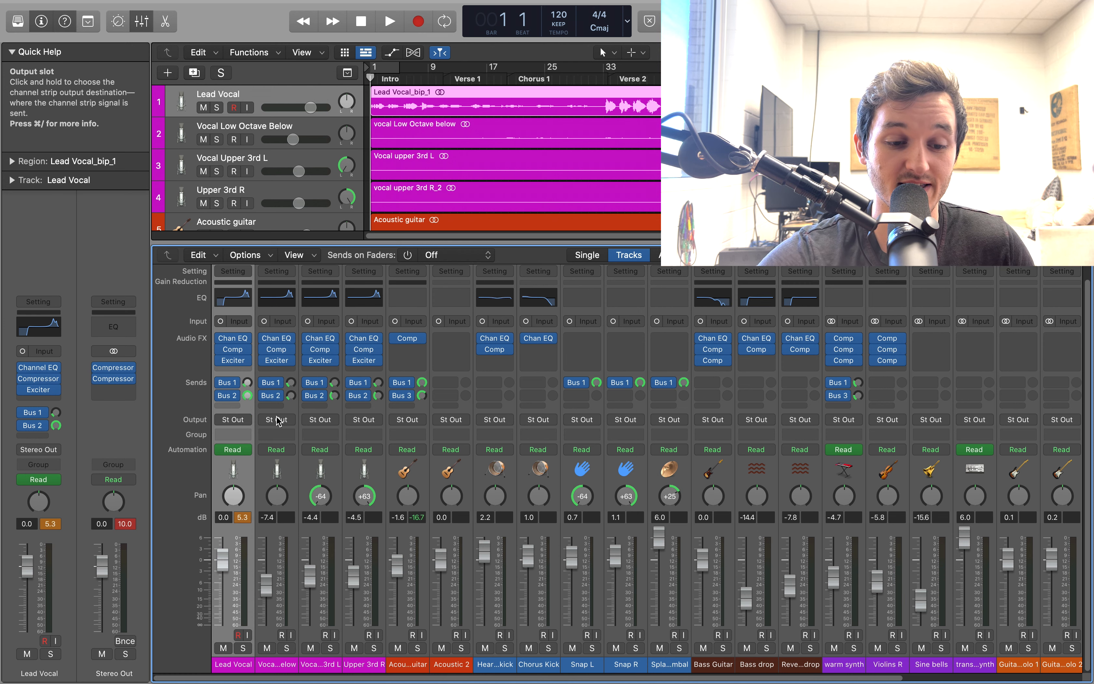
scroll(277, 421, "right", 5)
mouse_move(889, 342)
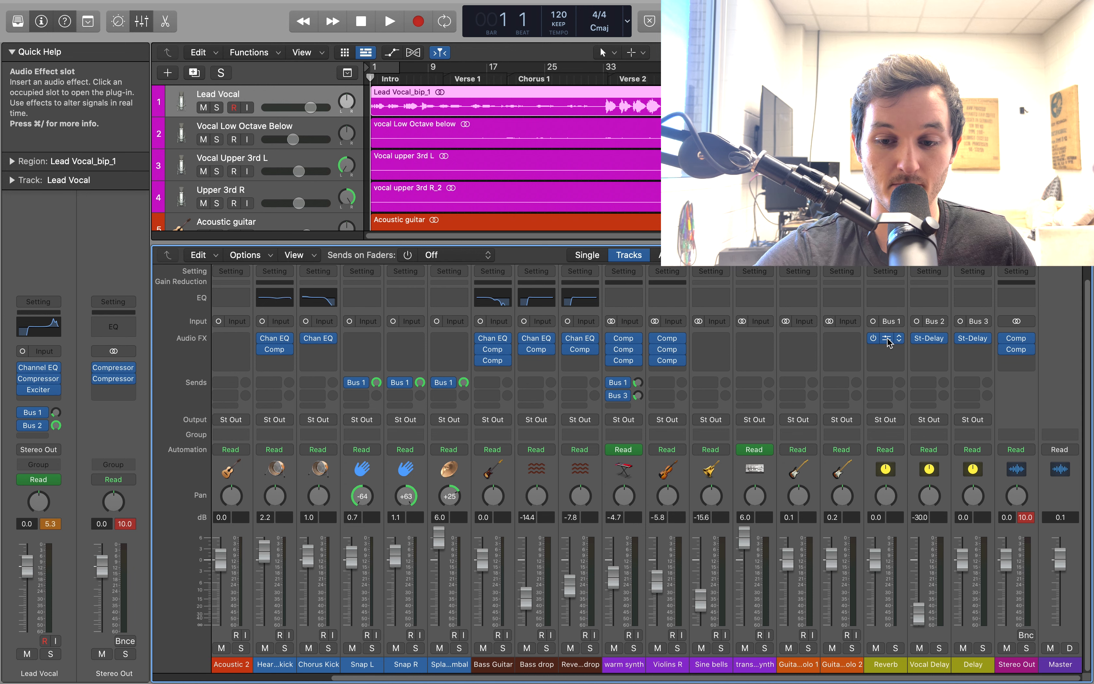
scroll(185, 394, "left", 5)
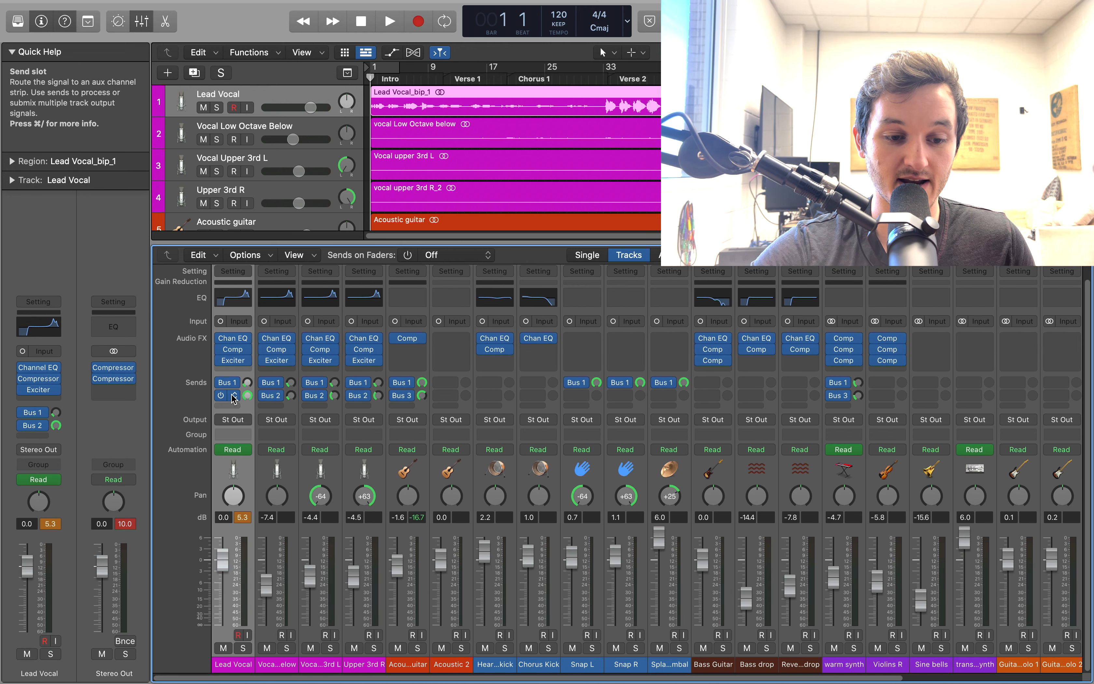
left_click(234, 386)
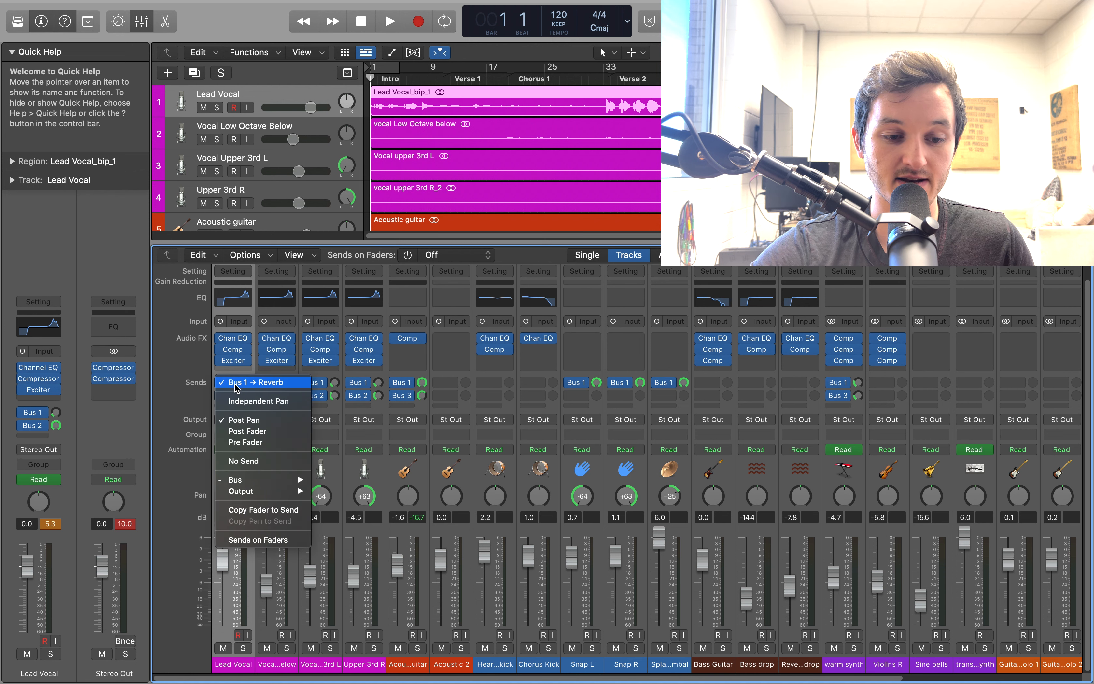
mouse_move(272, 480)
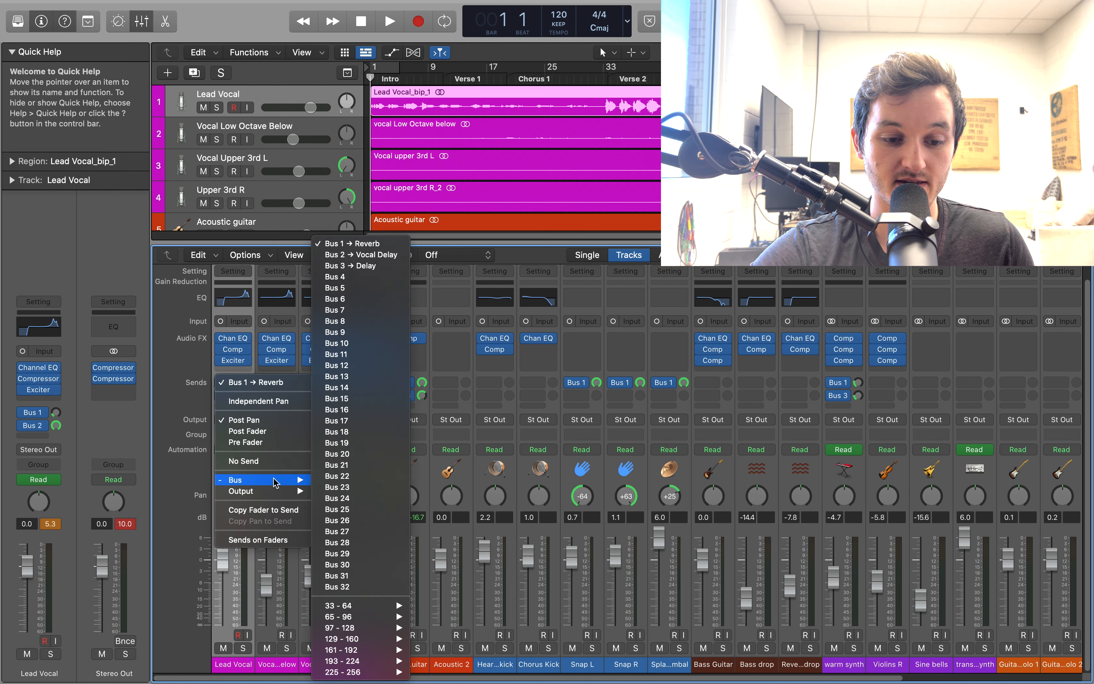
left_click(202, 487)
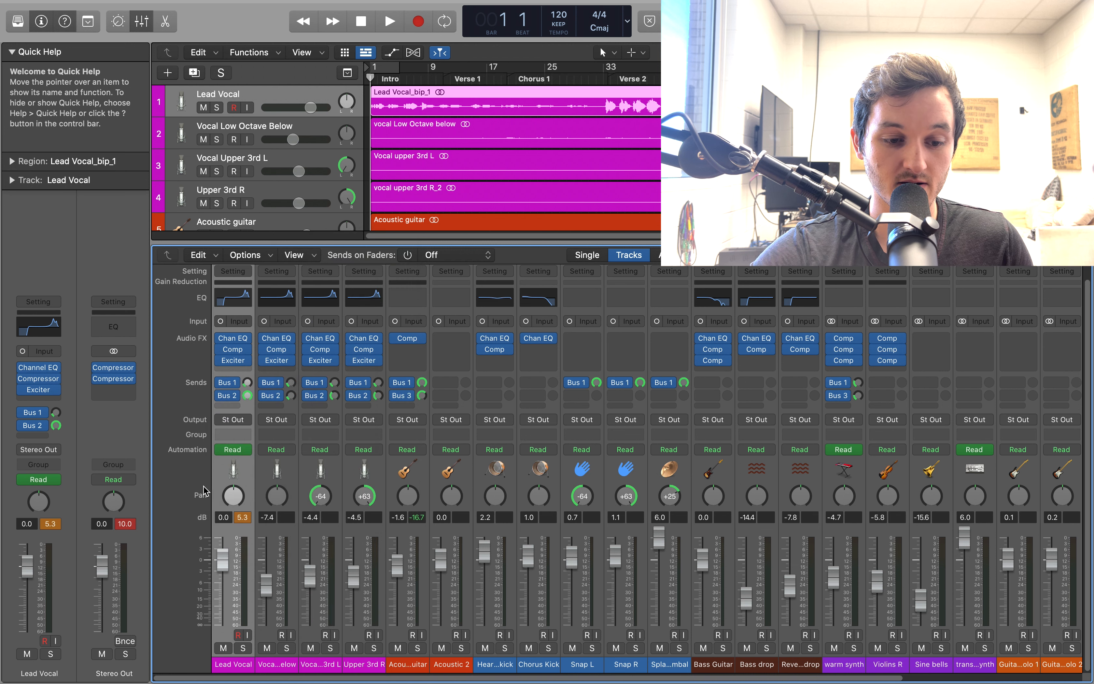
Set the Space Designer on the Reverb aux channel to its Mono->Stereo version
scroll(272, 486, "right", 1)
scroll(271, 488, "right", 5)
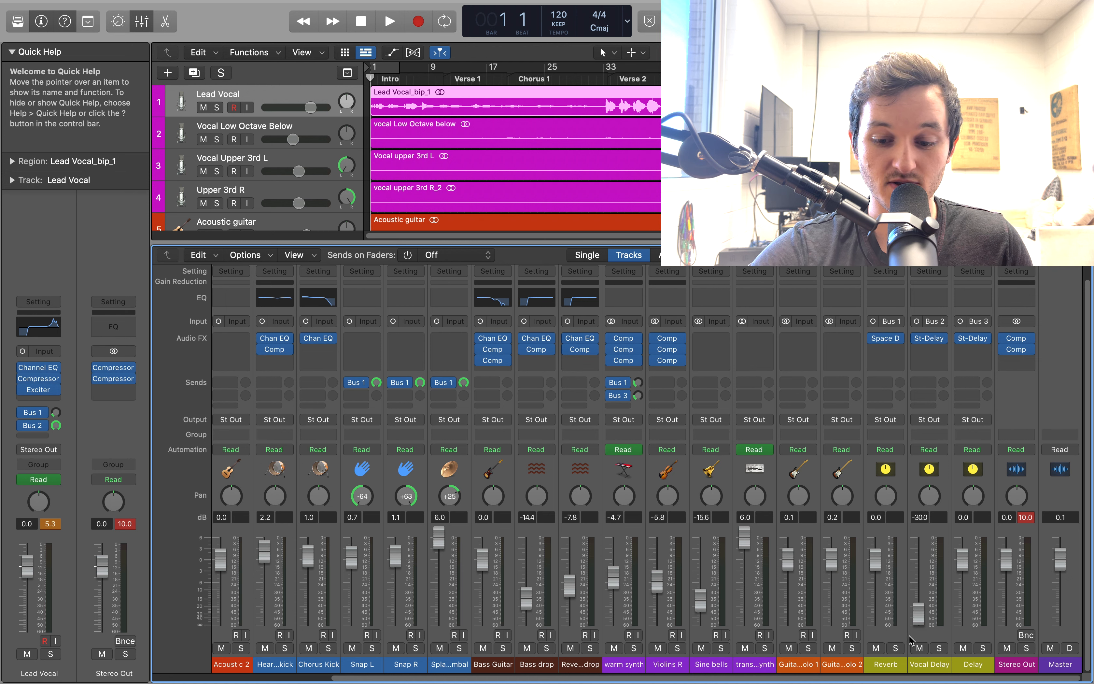
left_click(895, 339)
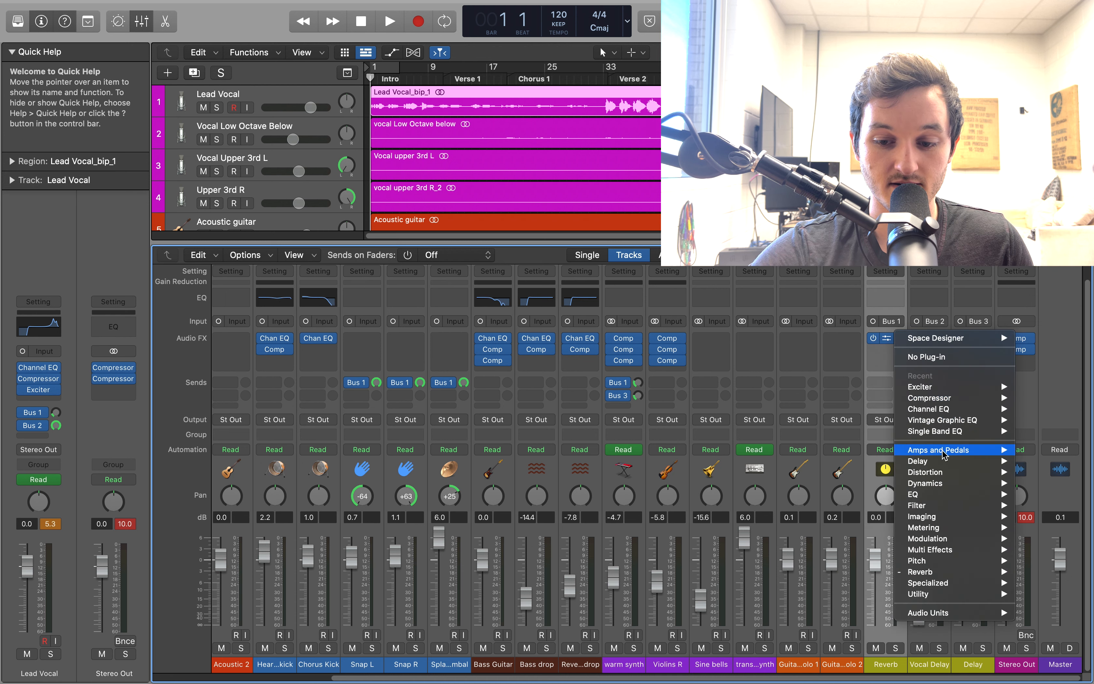
mouse_move(932, 576)
mouse_move(856, 607)
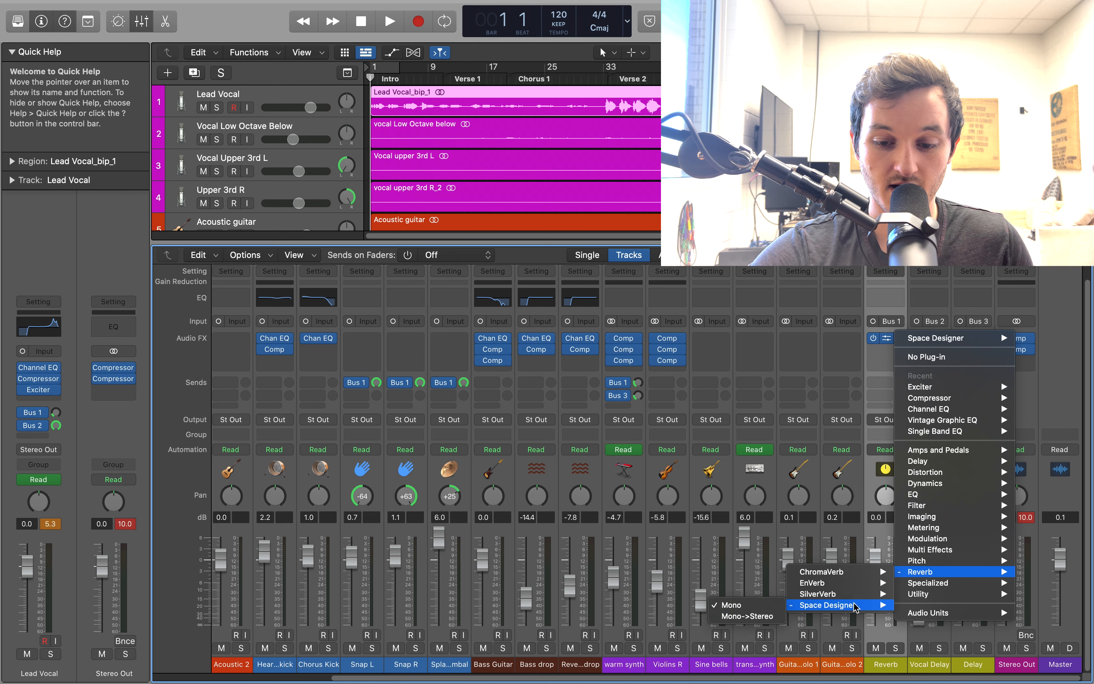
left_click(764, 617)
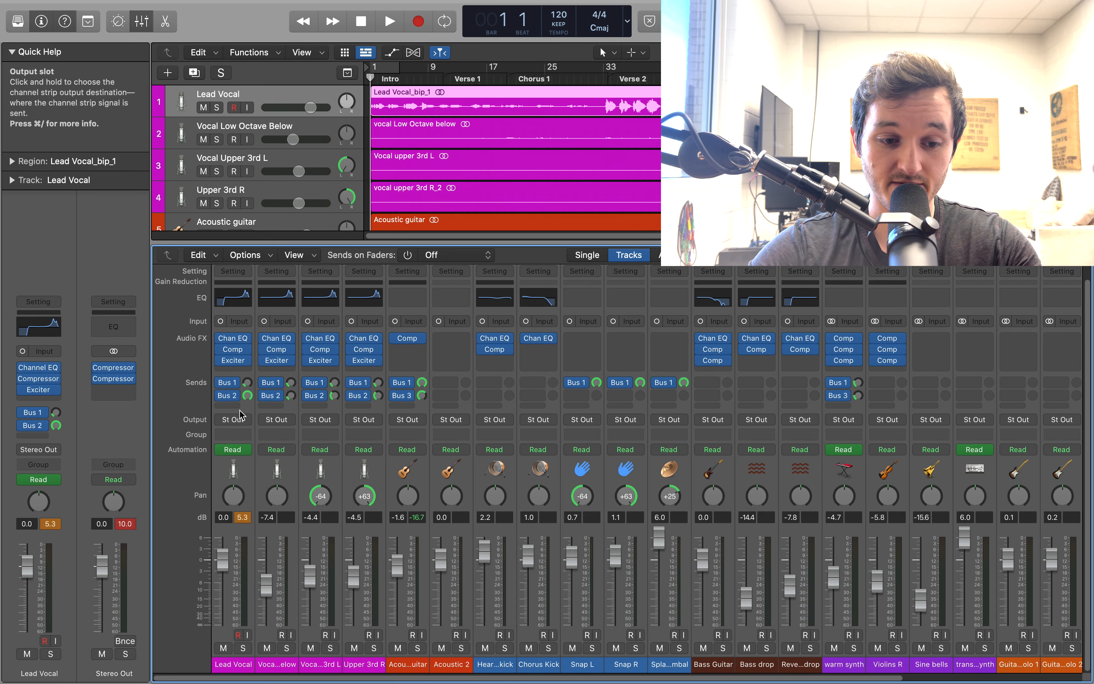
Check the Lead Vocal's Bus 1 send level and view the bus destinations for its second send
left_click(247, 383)
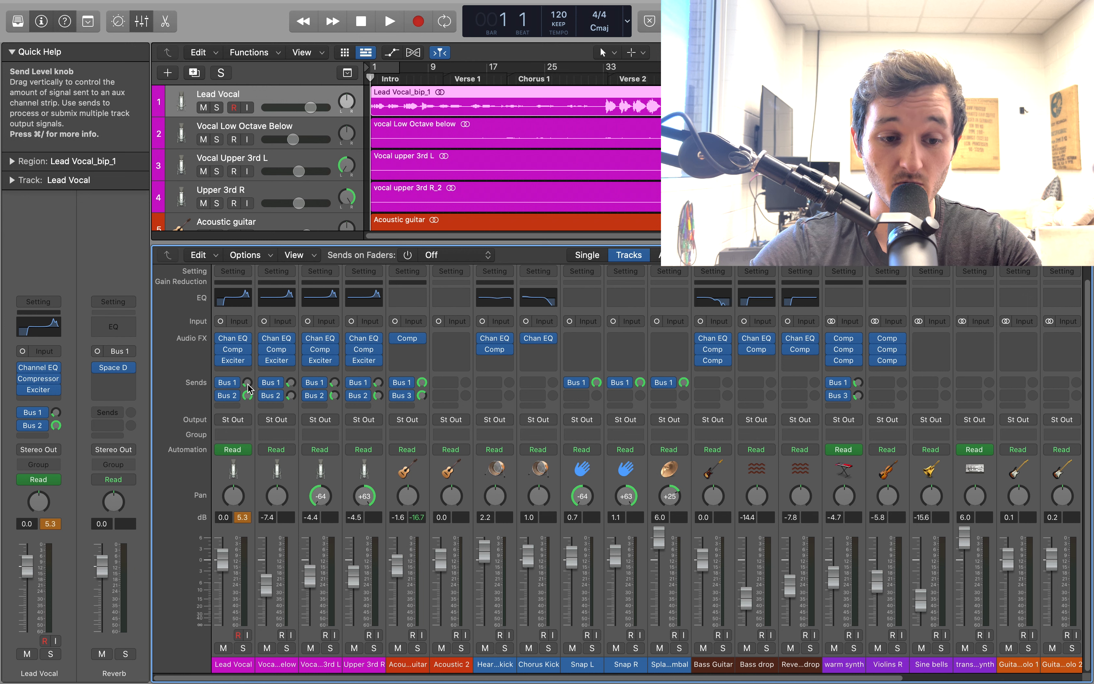
left_click(247, 383)
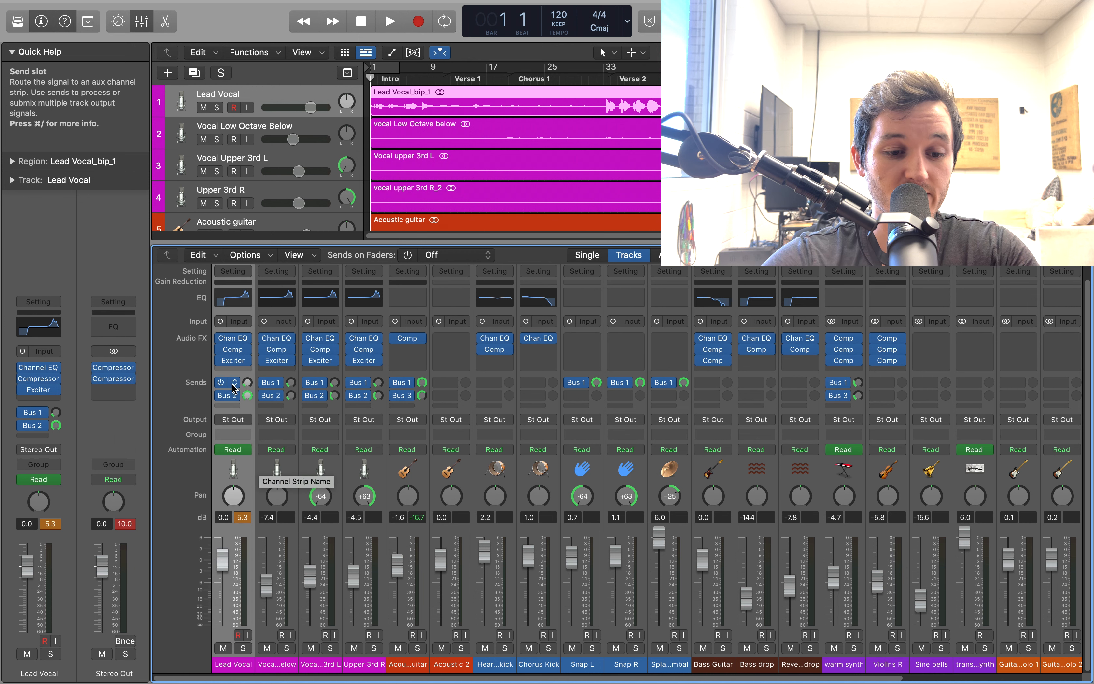
left_click(227, 396)
mouse_move(264, 497)
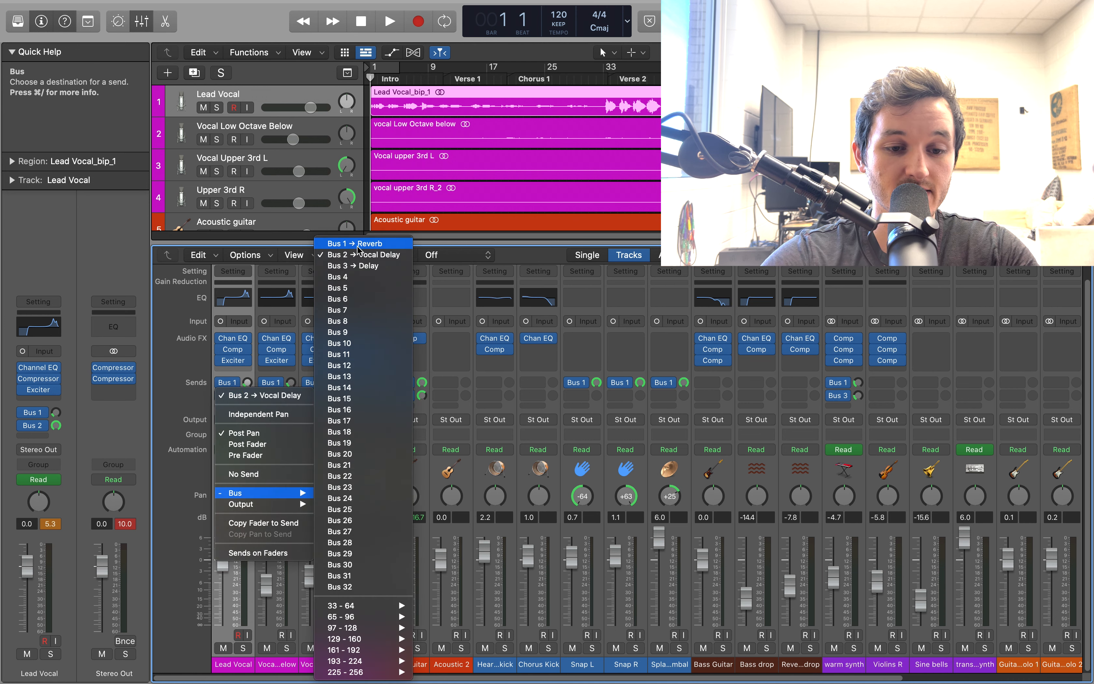
left_click(193, 410)
scroll(975, 670, "left", 3)
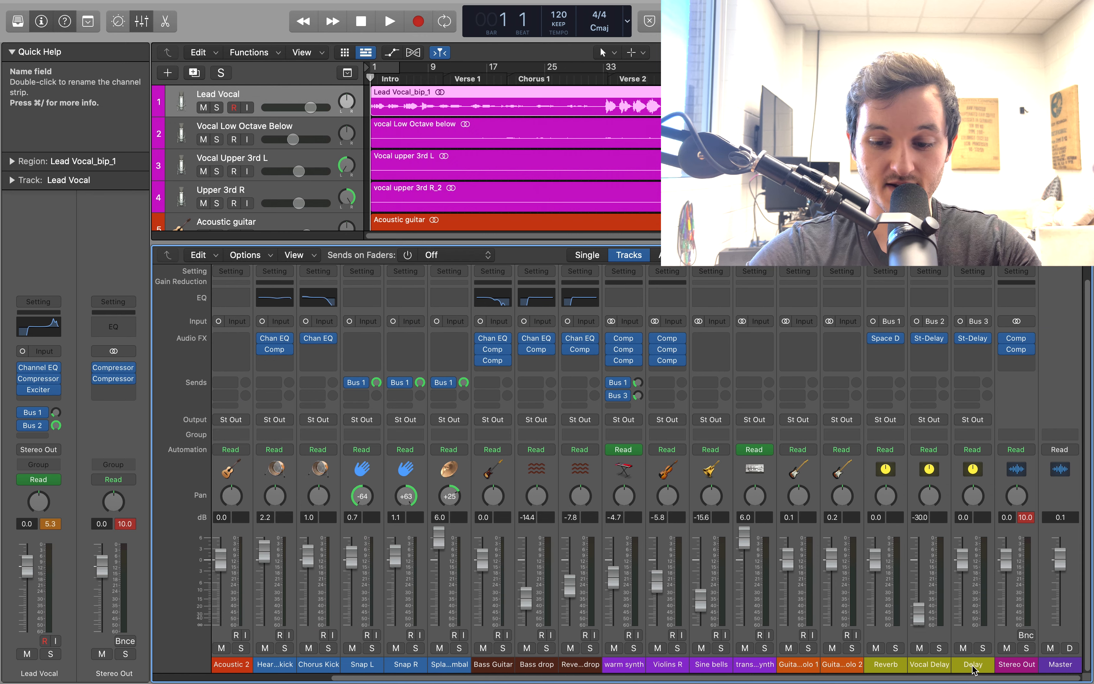
Find Stereo Delay in the Vocal Delay channel's plug-in categories, and open its window to check the left and right delay settings
left_click(929, 670)
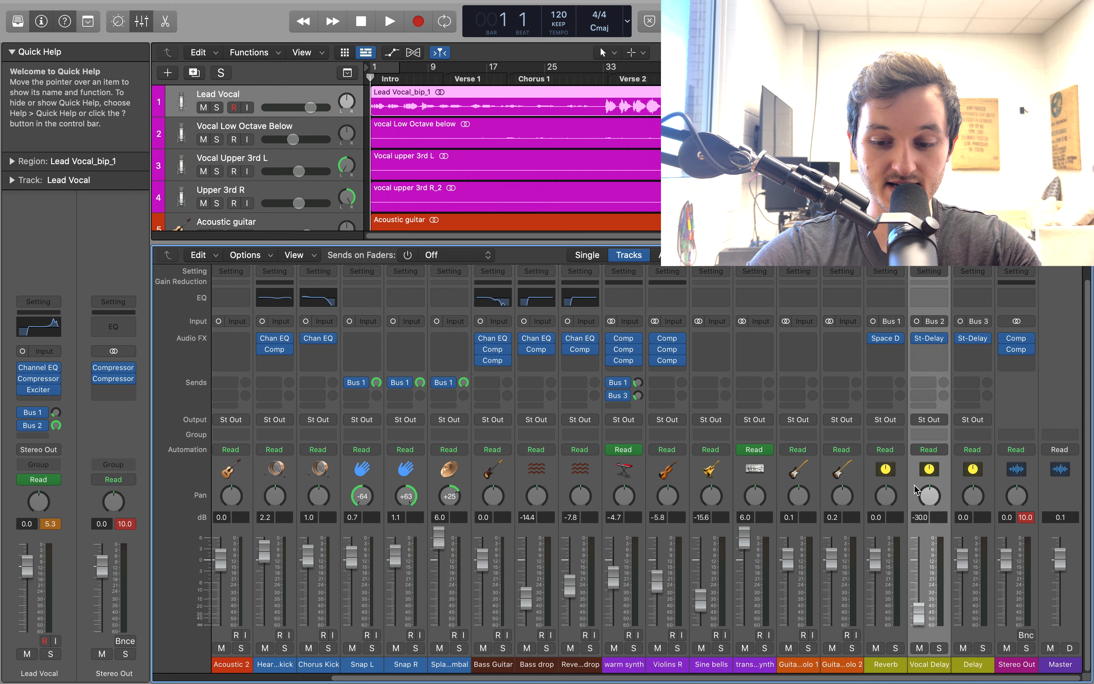
mouse_move(940, 339)
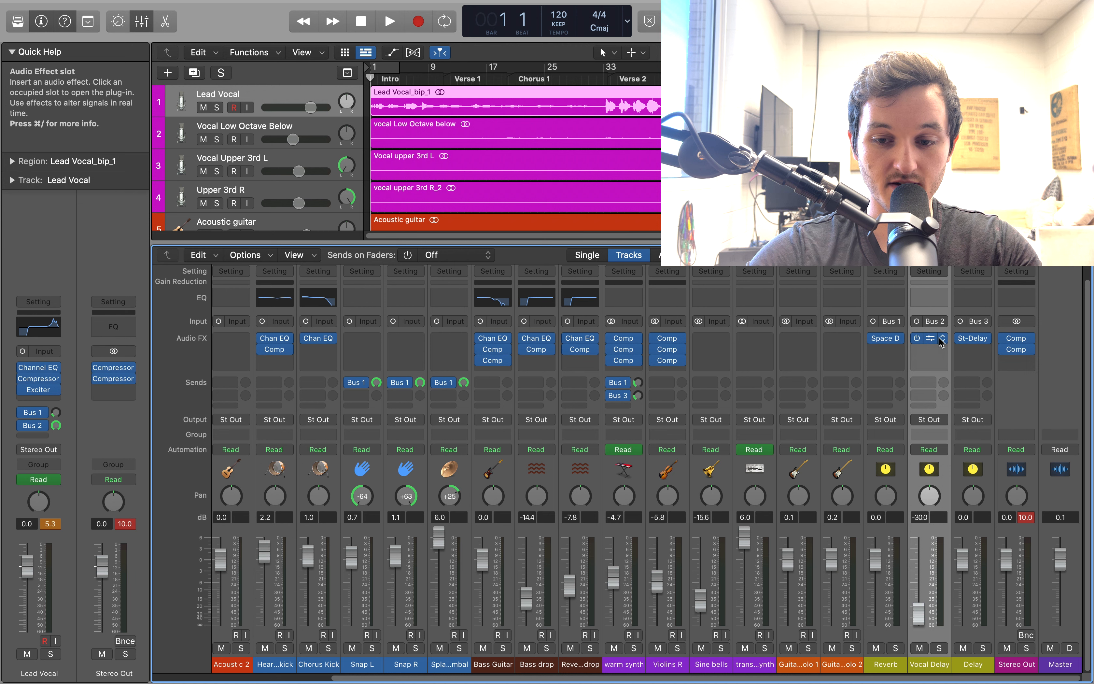
left_click(942, 341)
mouse_move(971, 464)
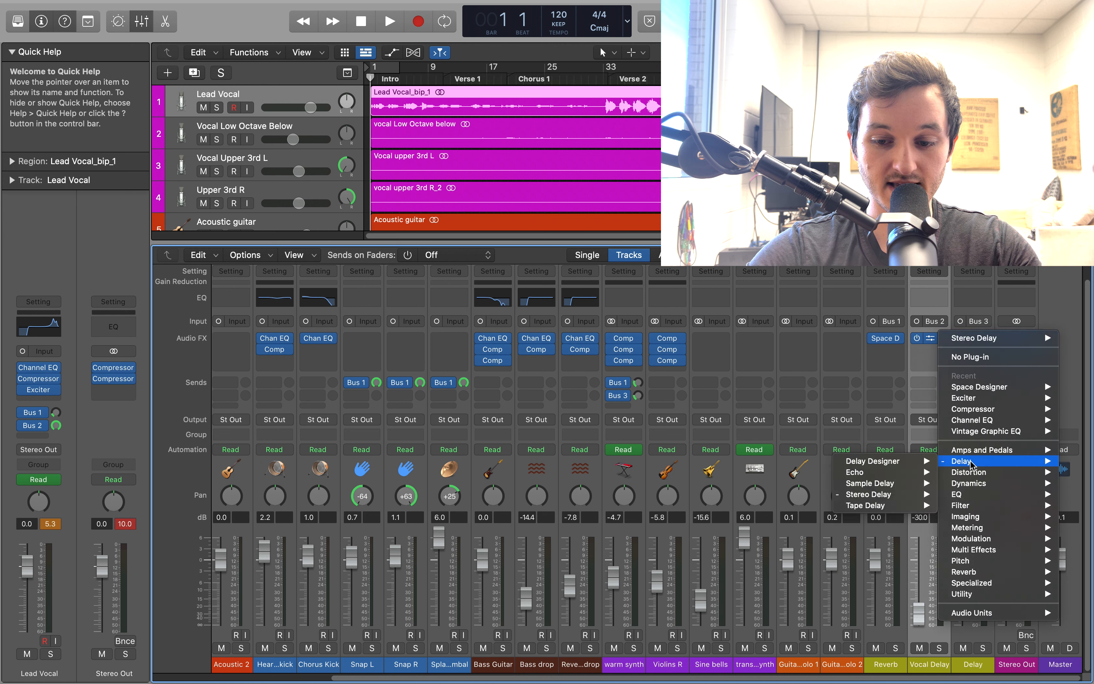
mouse_move(898, 500)
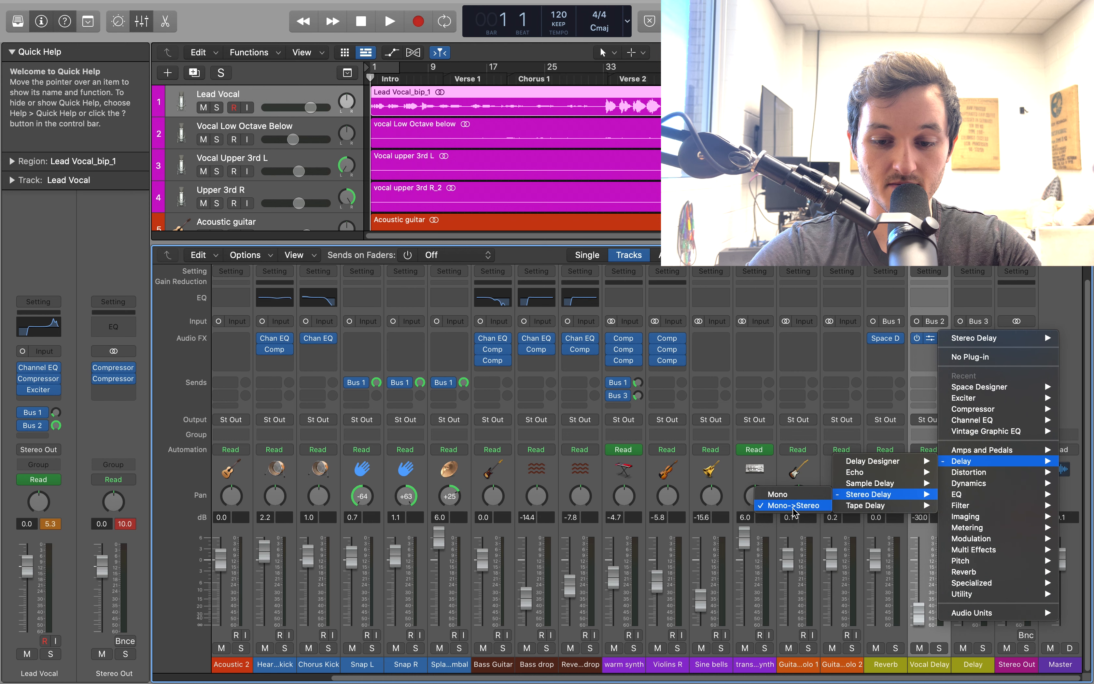
left_click(805, 496)
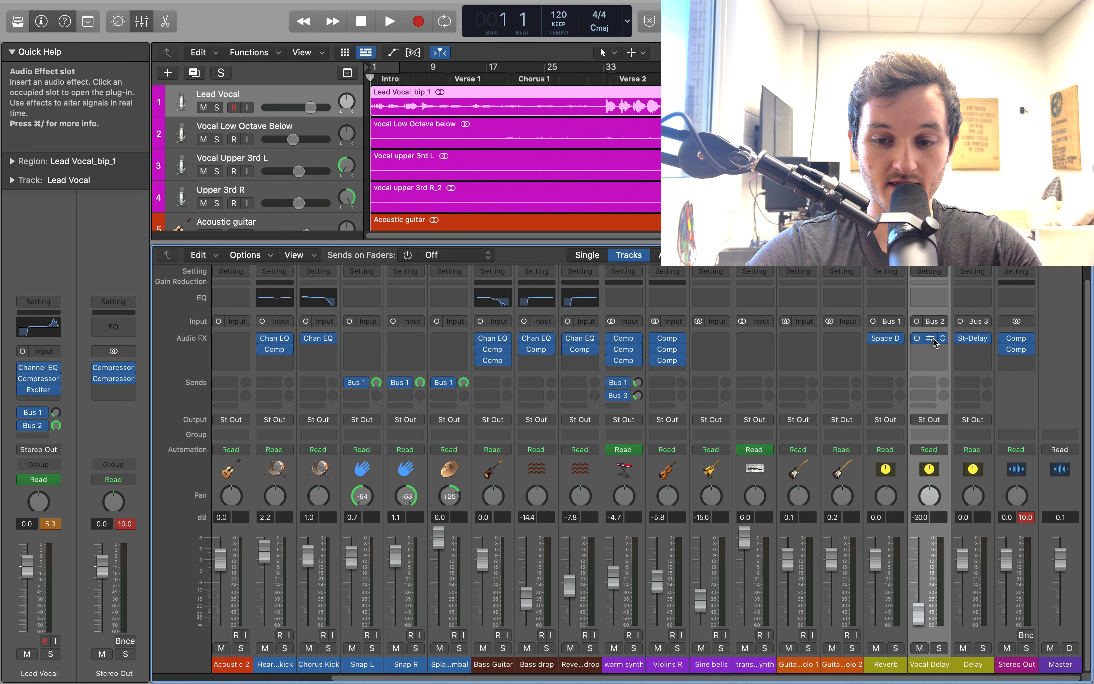
left_click(932, 340)
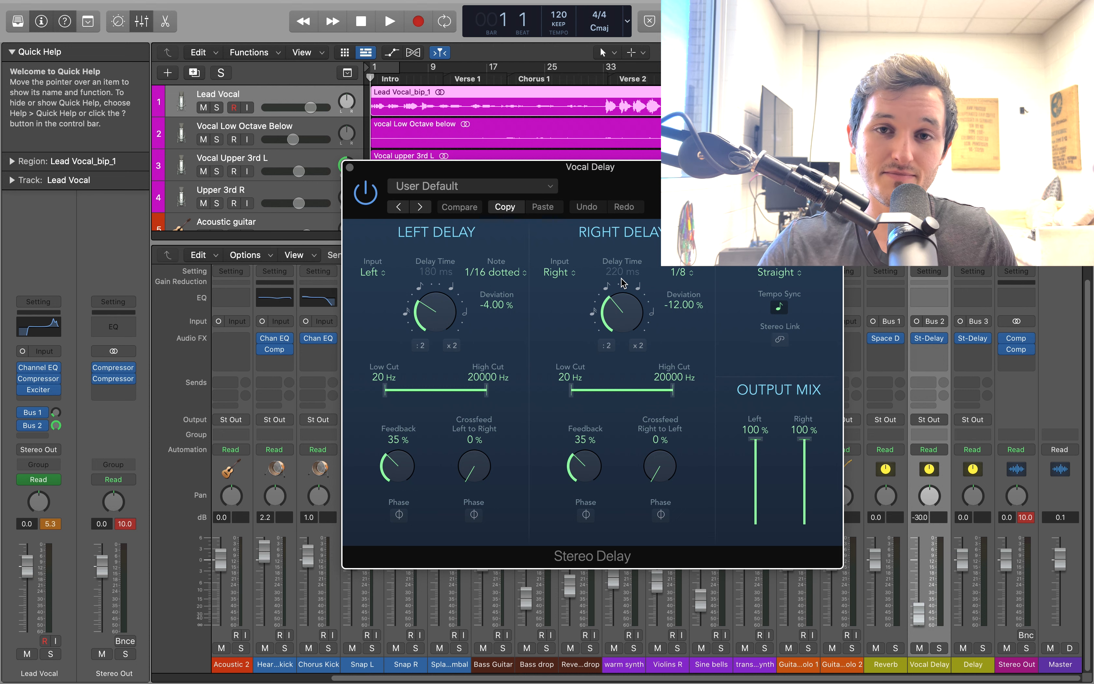
left_click(349, 167)
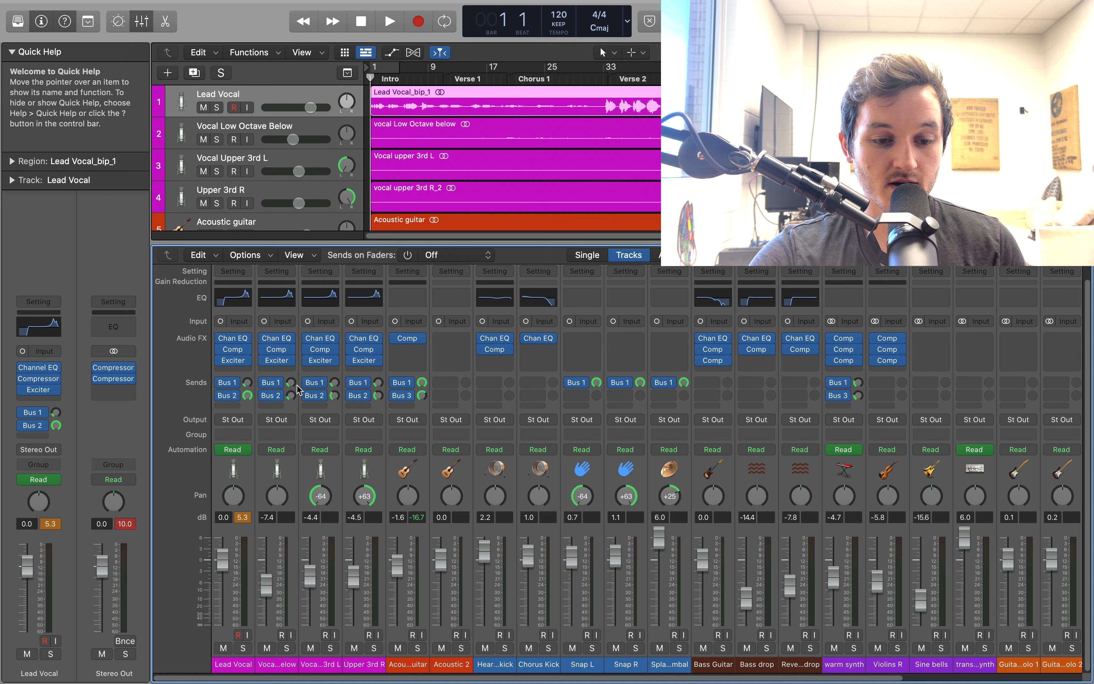
Inspect the Bus 1 send routing on the three harmony vocals and the Bus 2 send level on Vocal Upper 3rd L
left_click(279, 384)
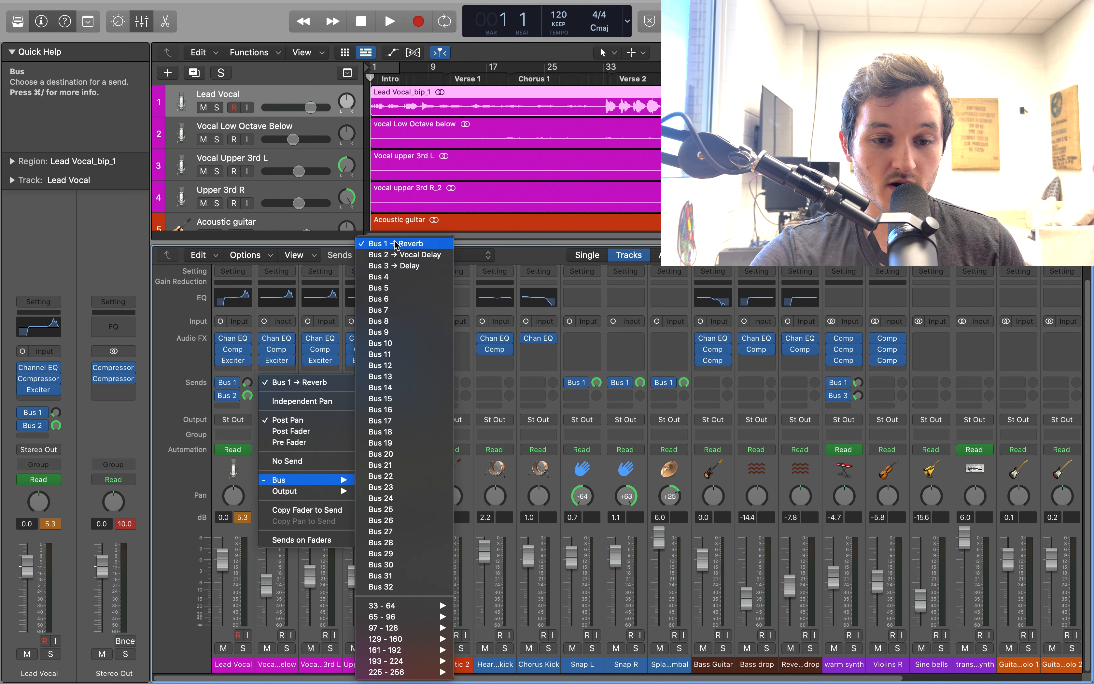
left_click(207, 495)
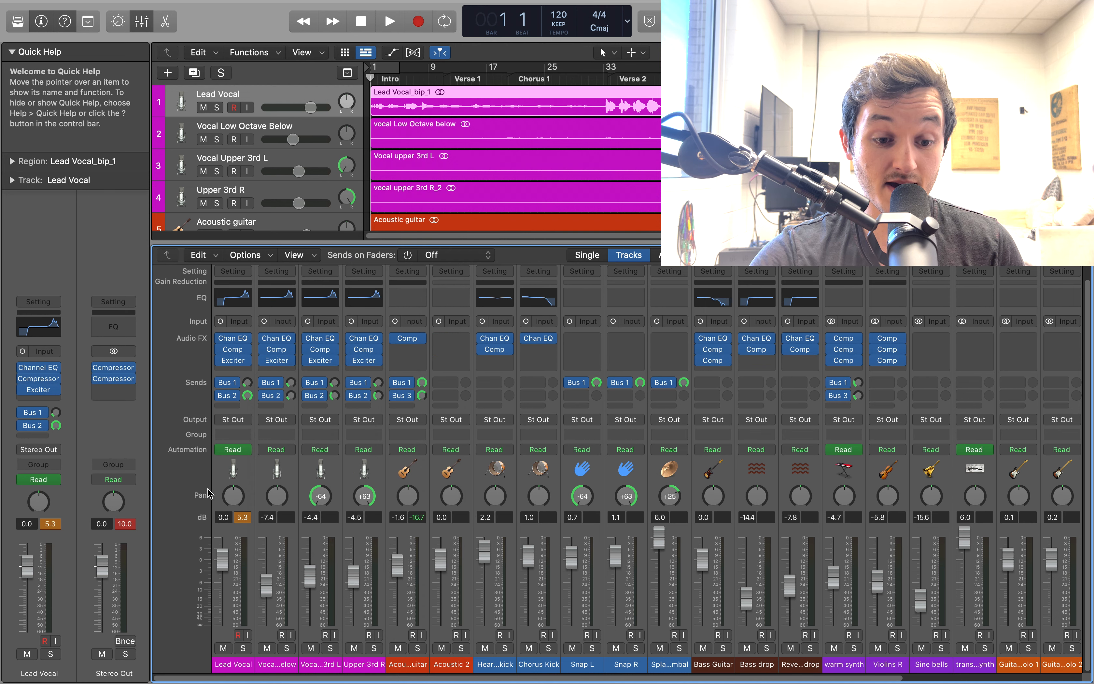
left_click(320, 383)
left_click(295, 408)
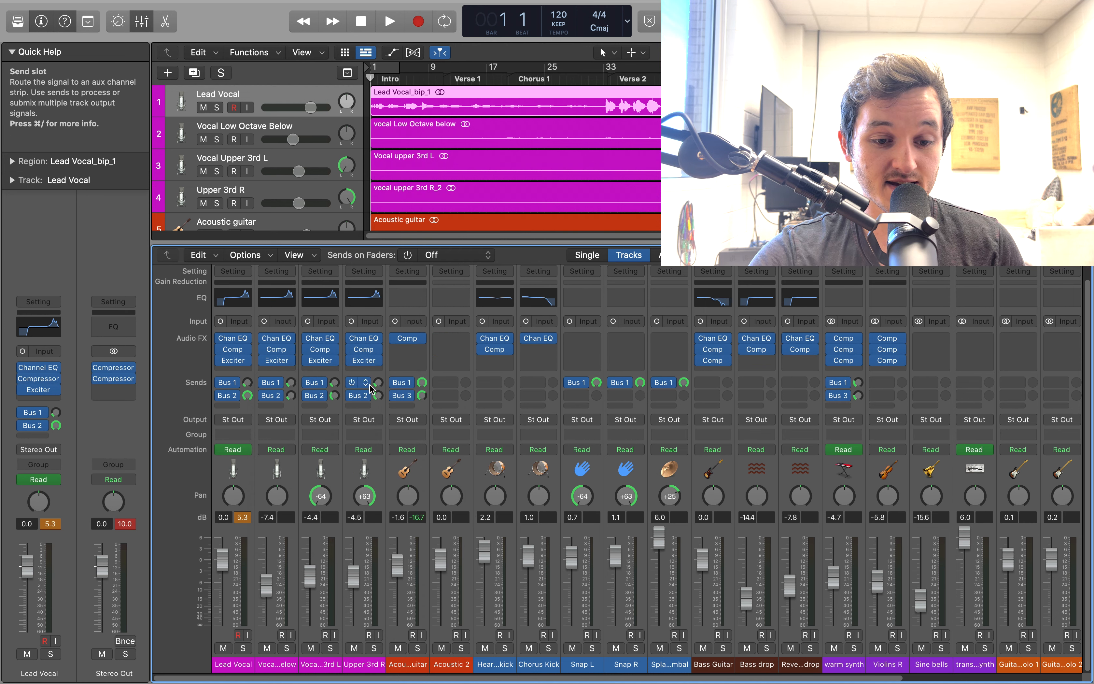
left_click(366, 384)
left_click(311, 418)
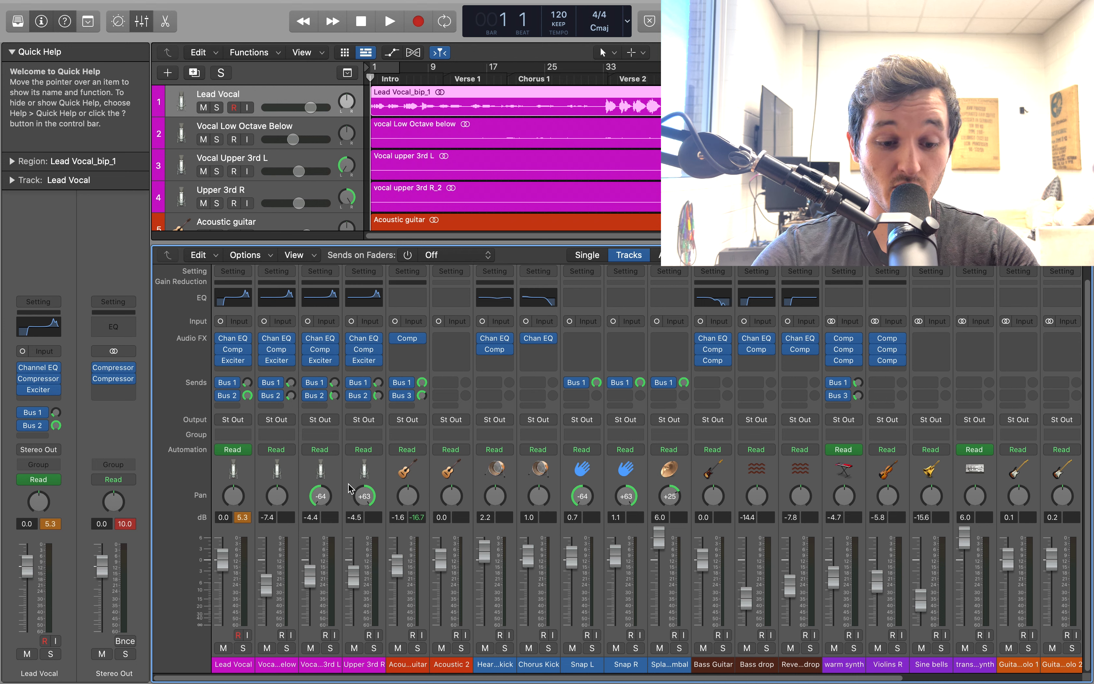
left_click(335, 397)
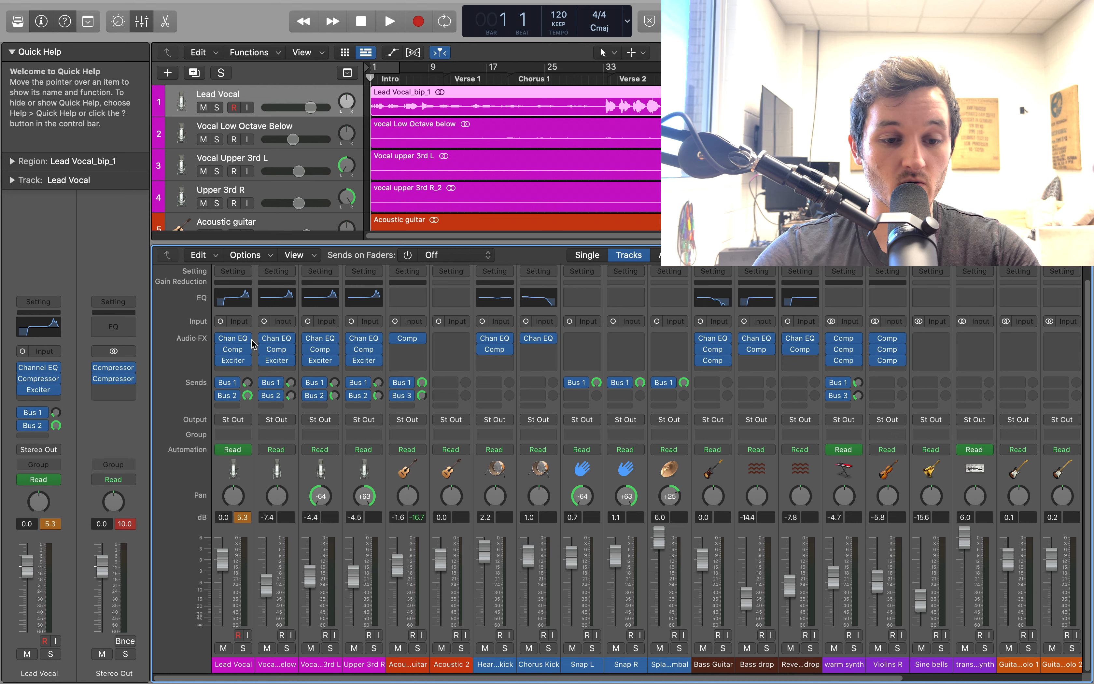
Bypass the Lead Vocal's two bus sends and its Exciter, Compressor and Channel EQ
left_click(221, 395)
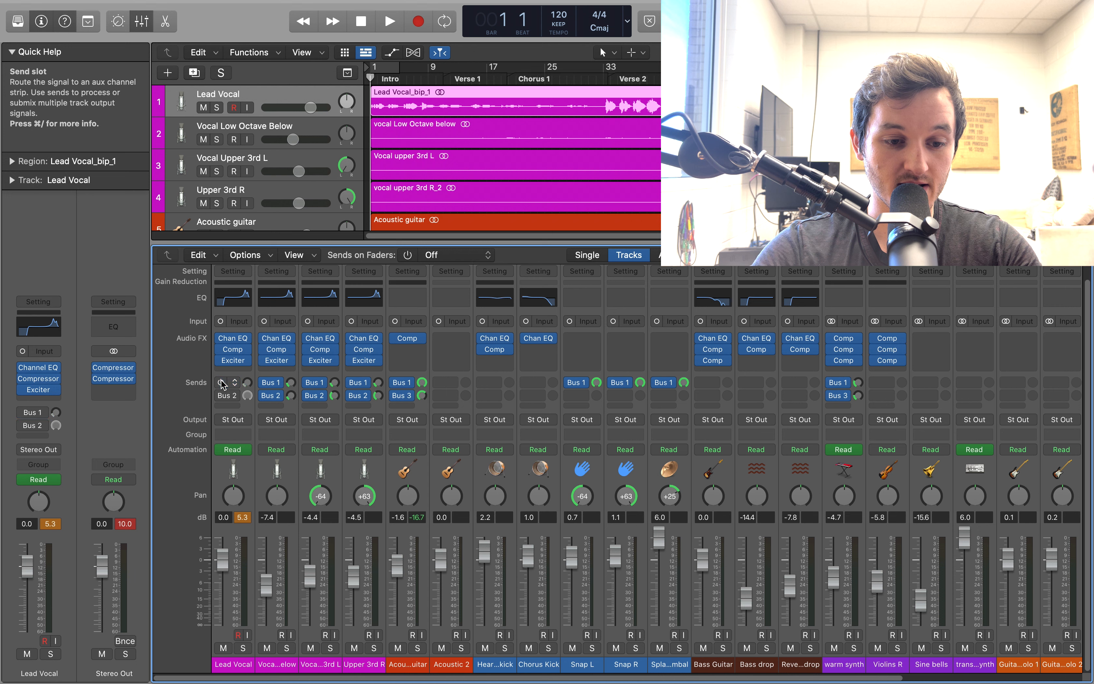
left_click(248, 346)
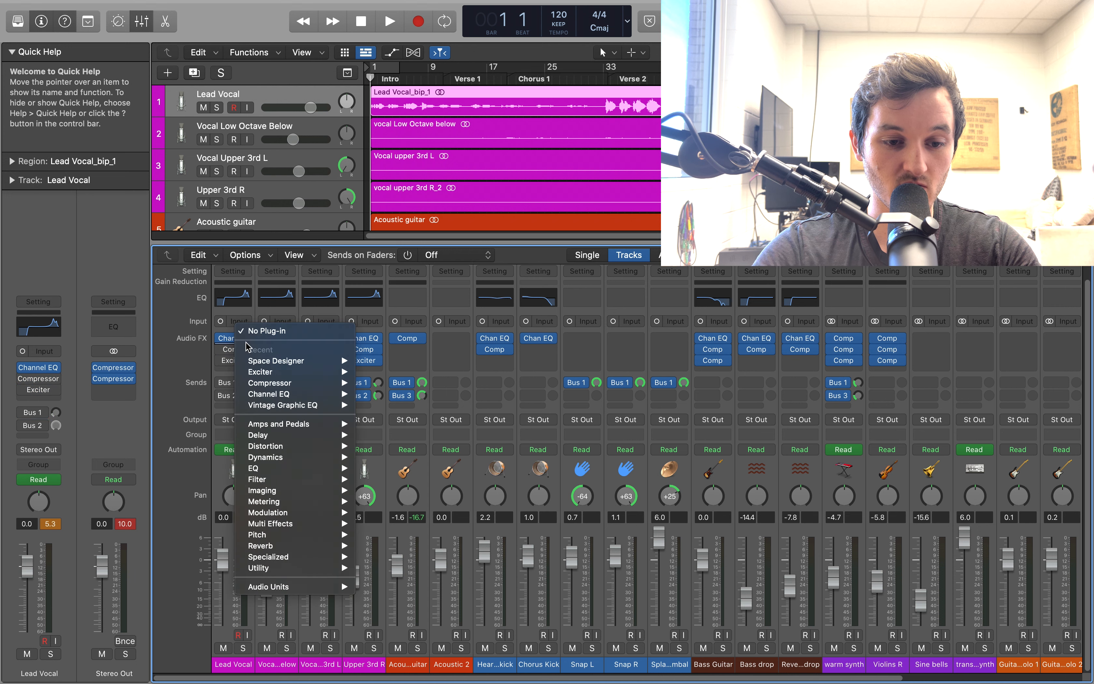
left_click(220, 349)
left_click(220, 339)
Bypass the Channel EQ, Compressor, Exciter and both bus sends on Vocal Low Octave Below
left_click(264, 338)
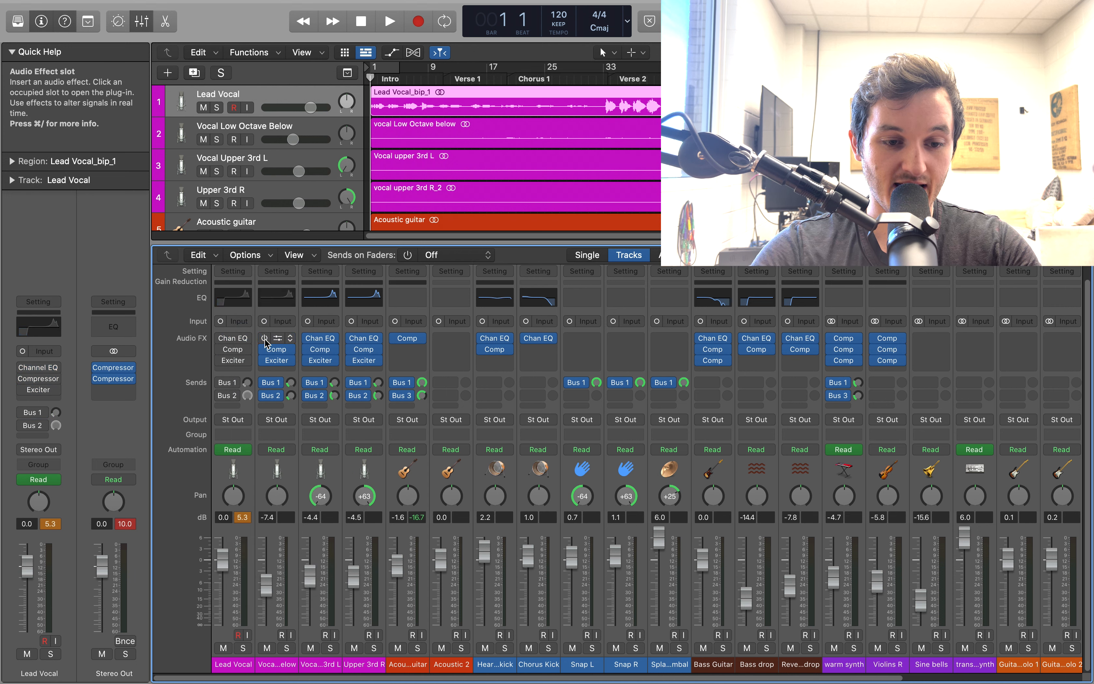
left_click(265, 349)
left_click(265, 360)
left_click(264, 382)
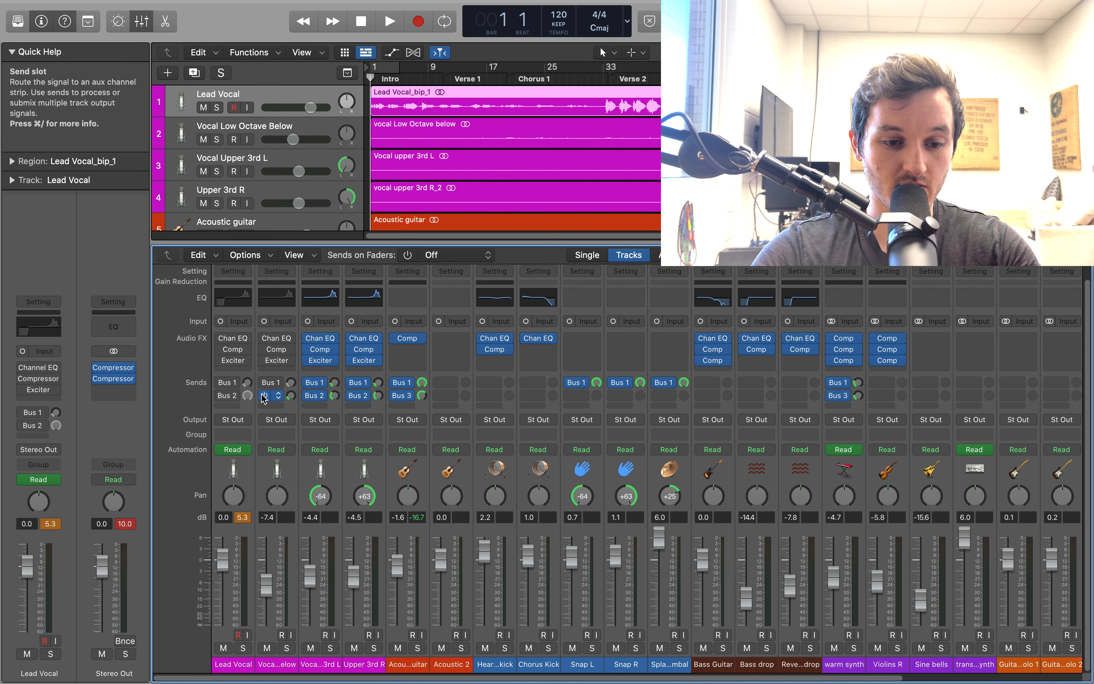
left_click(264, 395)
Bypass all plug-ins and sends on Vocal Upper 3rd L, and the Channel EQ, Compressor and sends on Upper 3rd R
left_click(308, 395)
left_click(307, 383)
left_click(308, 360)
left_click(308, 349)
left_click(307, 338)
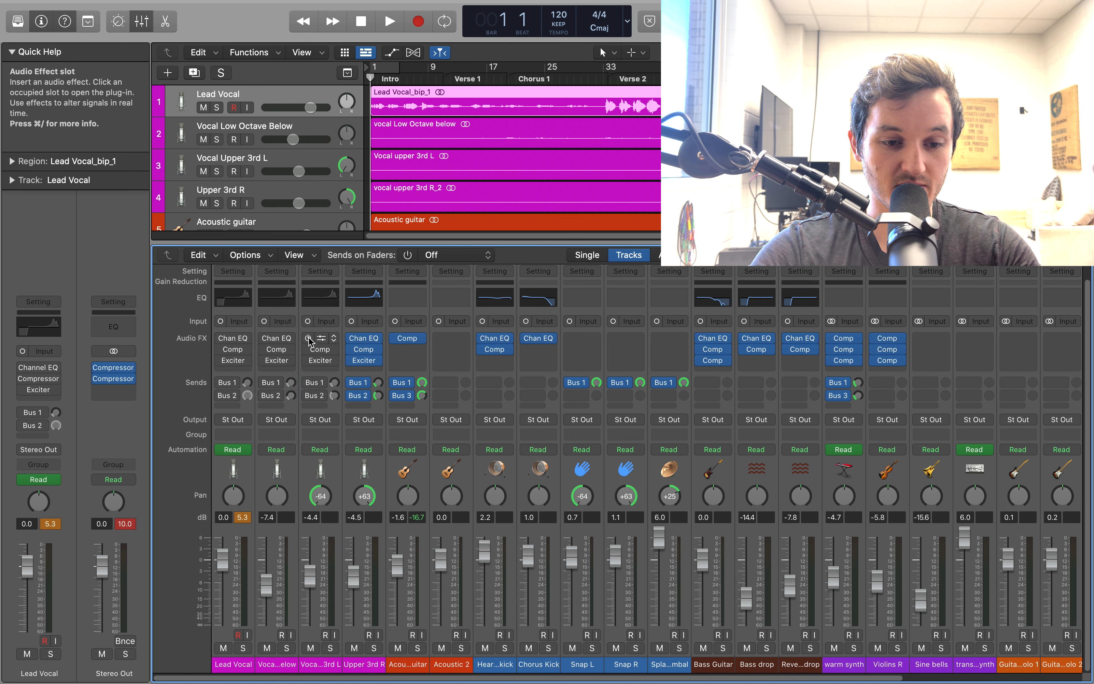
left_click(352, 338)
Solo the four vocal tracks during playback and continue listening from the start of Verse 1
key("space")
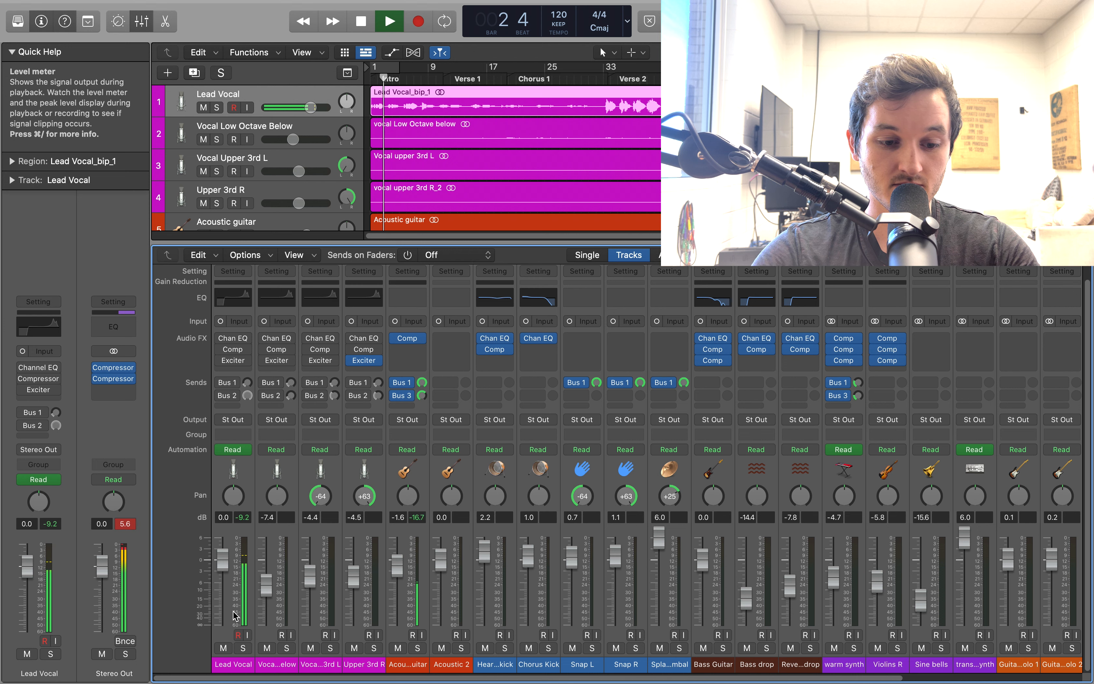
left_click(243, 648)
left_click(287, 648)
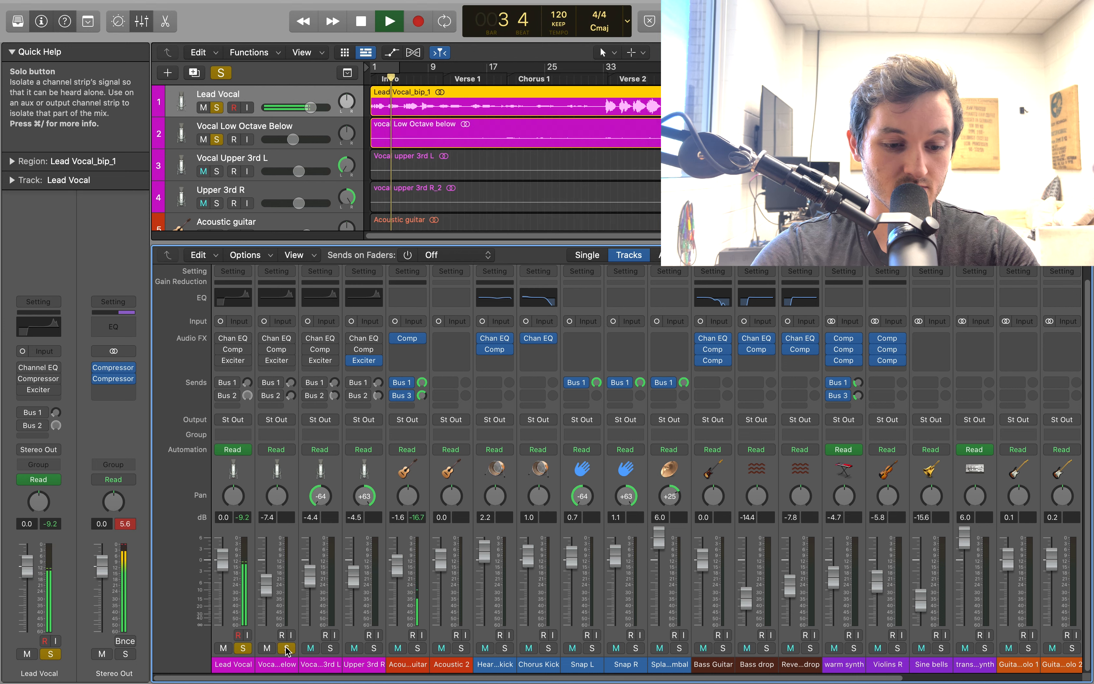
left_click(331, 648)
left_click(374, 648)
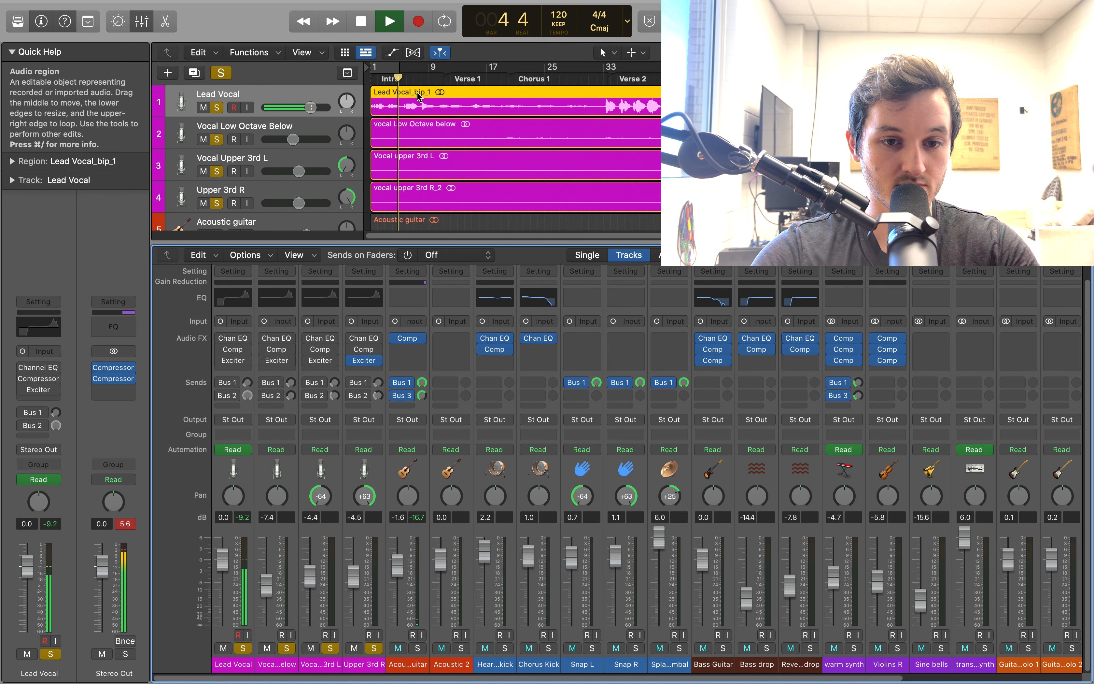
left_click(446, 77)
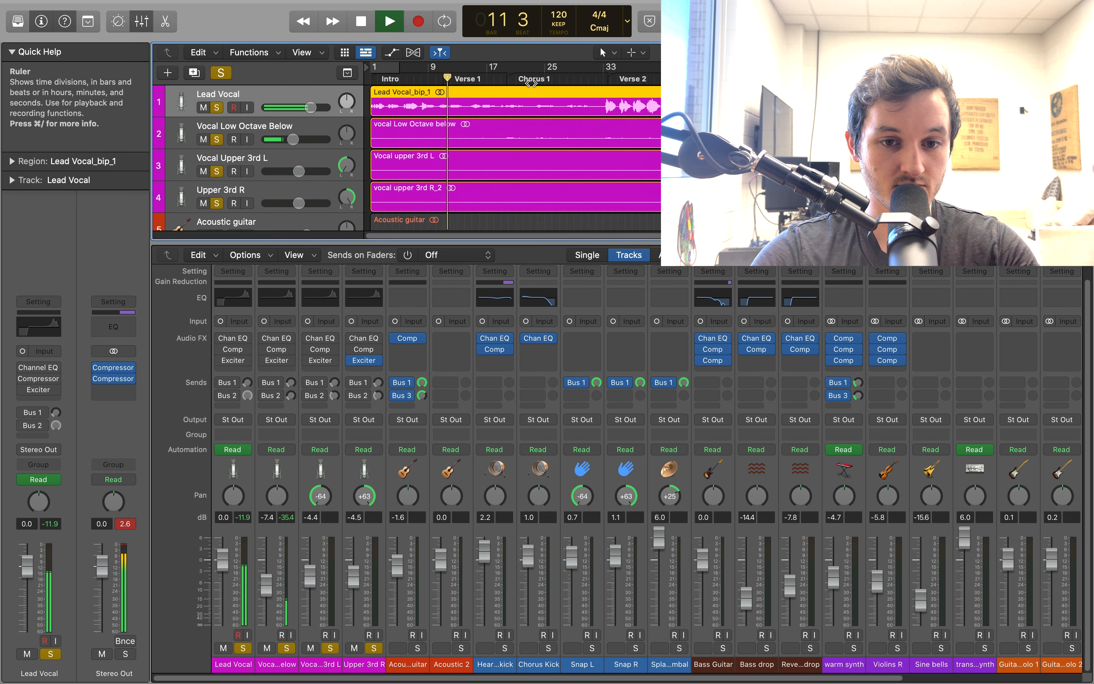
Jump playback ahead past the start of Verse 2 and re-enable the Lead Vocal's two bus sends, Exciter, Compressor and Channel EQ
left_click(608, 84)
left_click(714, 82)
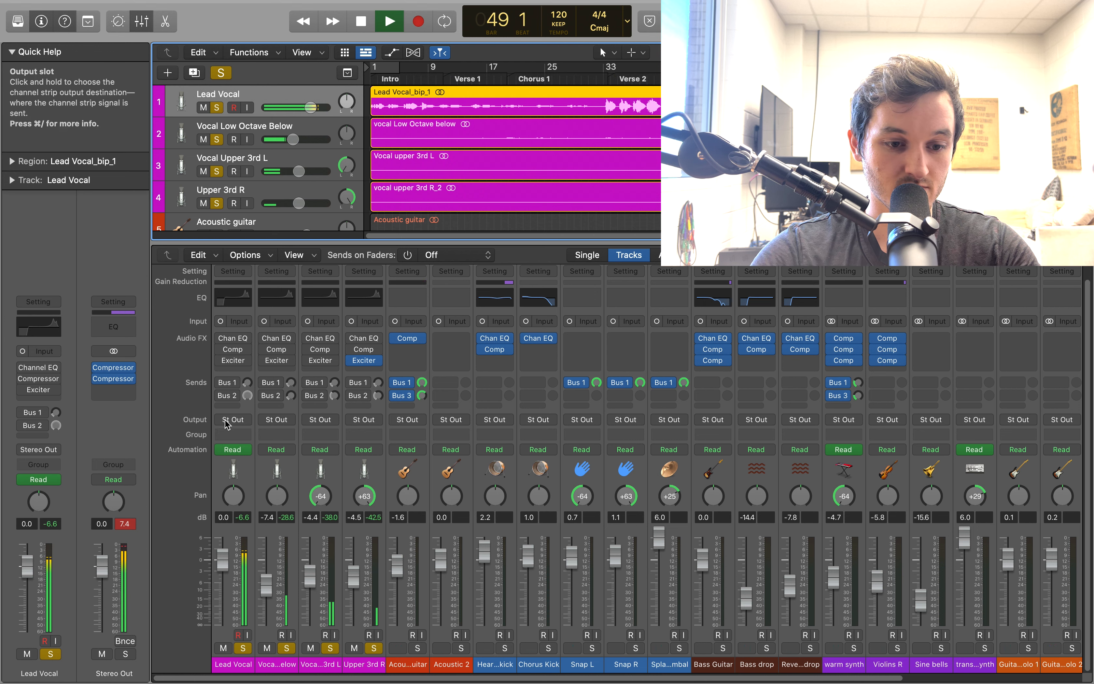
left_click(221, 393)
left_click(219, 381)
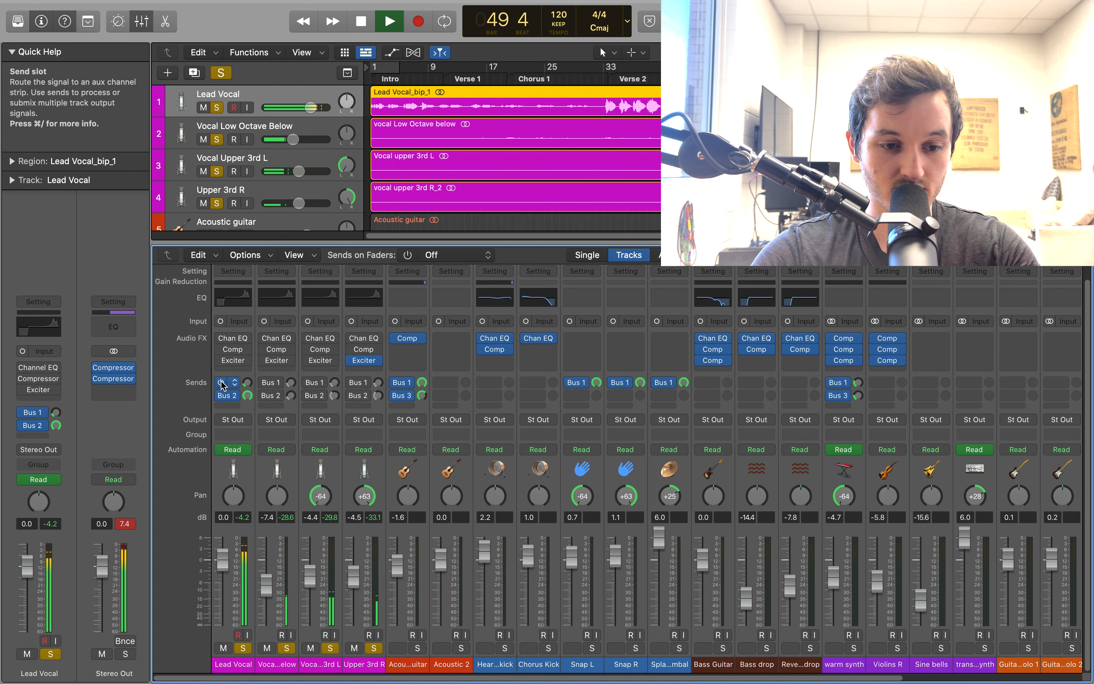
left_click(221, 361)
left_click(221, 349)
left_click(221, 338)
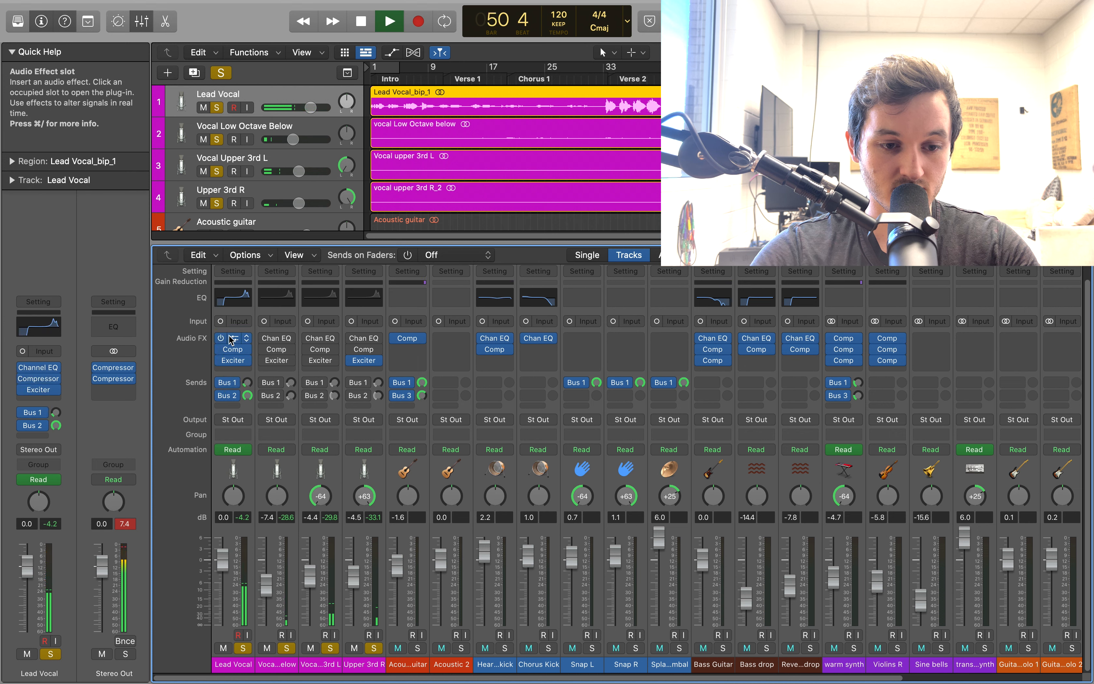
Re-enable the Channel EQ, Compressor, Exciter and both bus sends on Vocal Low Octave Below
left_click(265, 339)
left_click(265, 350)
left_click(265, 361)
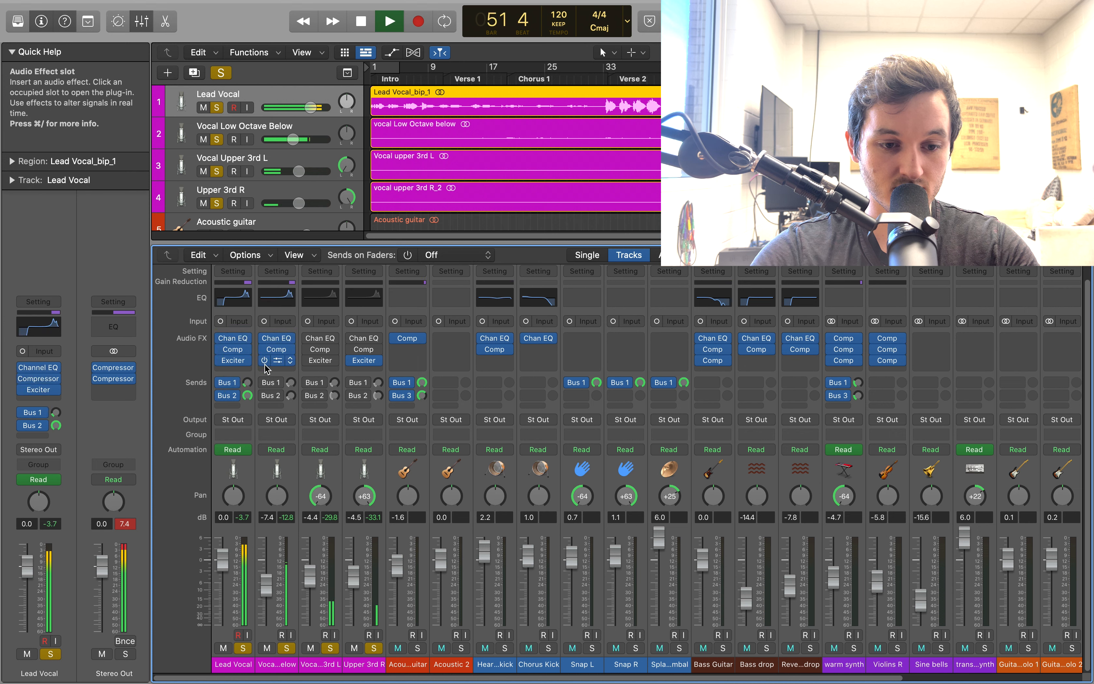
left_click(265, 383)
left_click(268, 396)
Re-enable both bus sends and the Exciter, Compressor and Channel EQ on Vocal Upper 3rd L
left_click(312, 395)
left_click(309, 383)
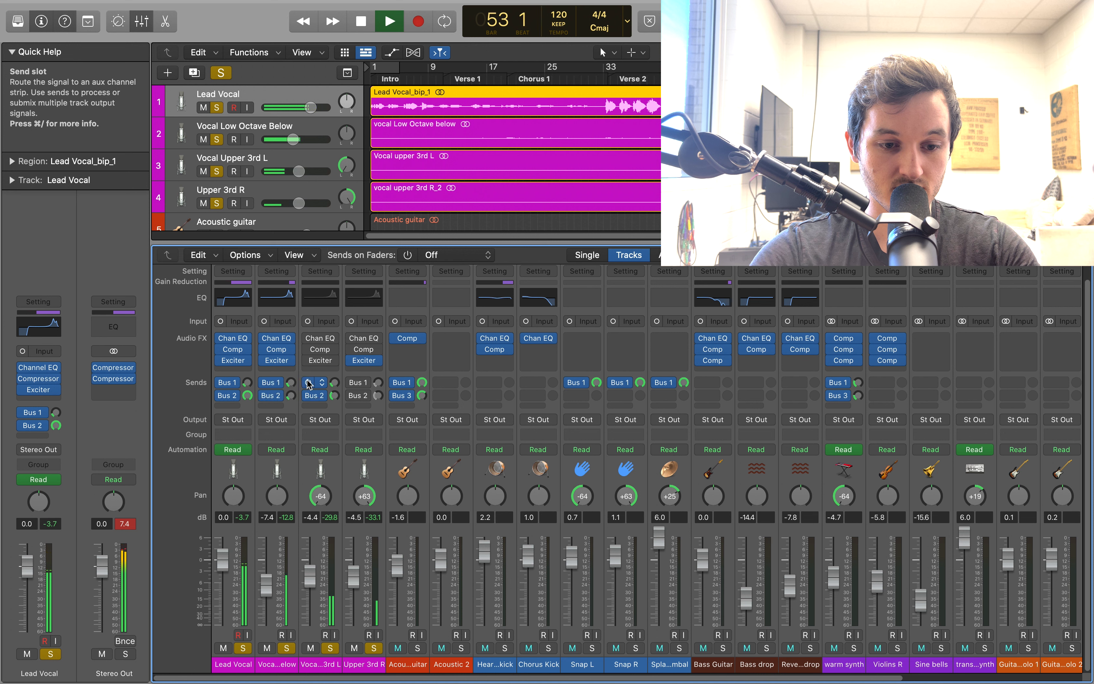
left_click(308, 361)
left_click(307, 350)
left_click(306, 343)
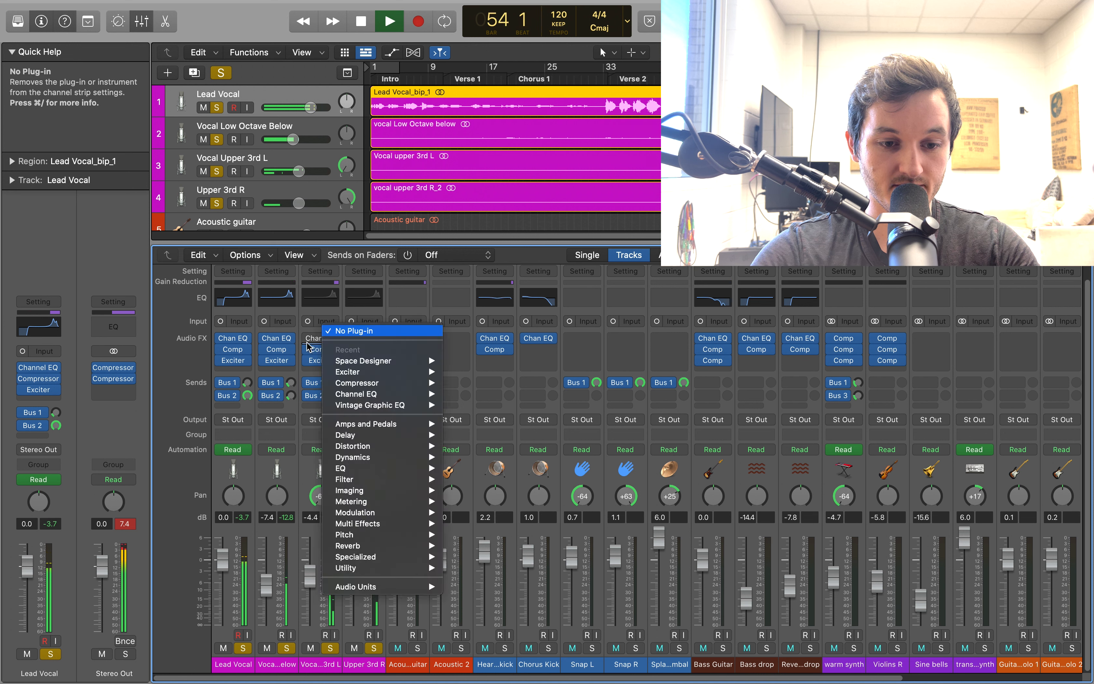
left_click(306, 340)
left_click(309, 338)
Re-enable the Channel EQ, Compressor and both bus sends on Upper 3rd R, listen briefly and stop playback
left_click(352, 338)
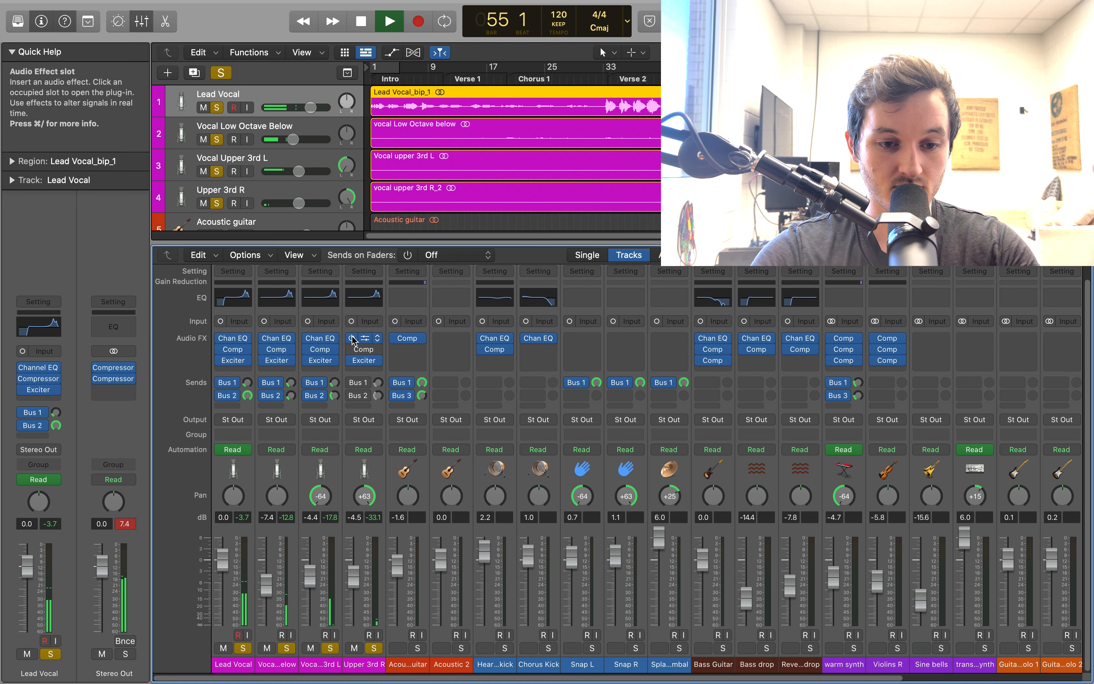
left_click(353, 349)
left_click(352, 382)
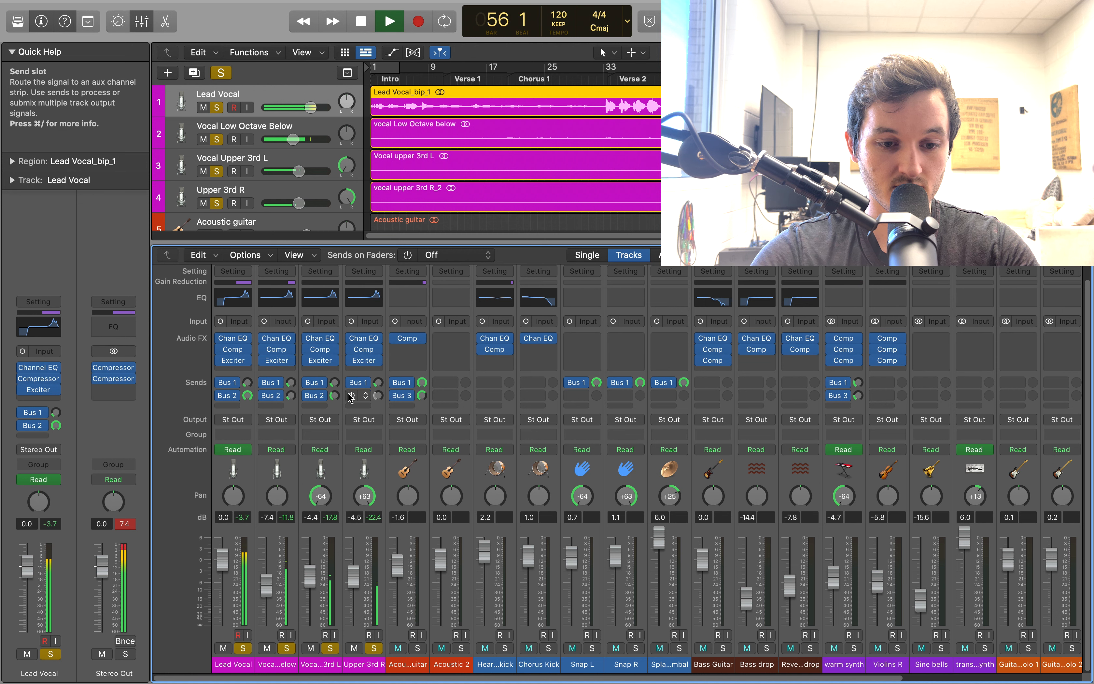
left_click(351, 396)
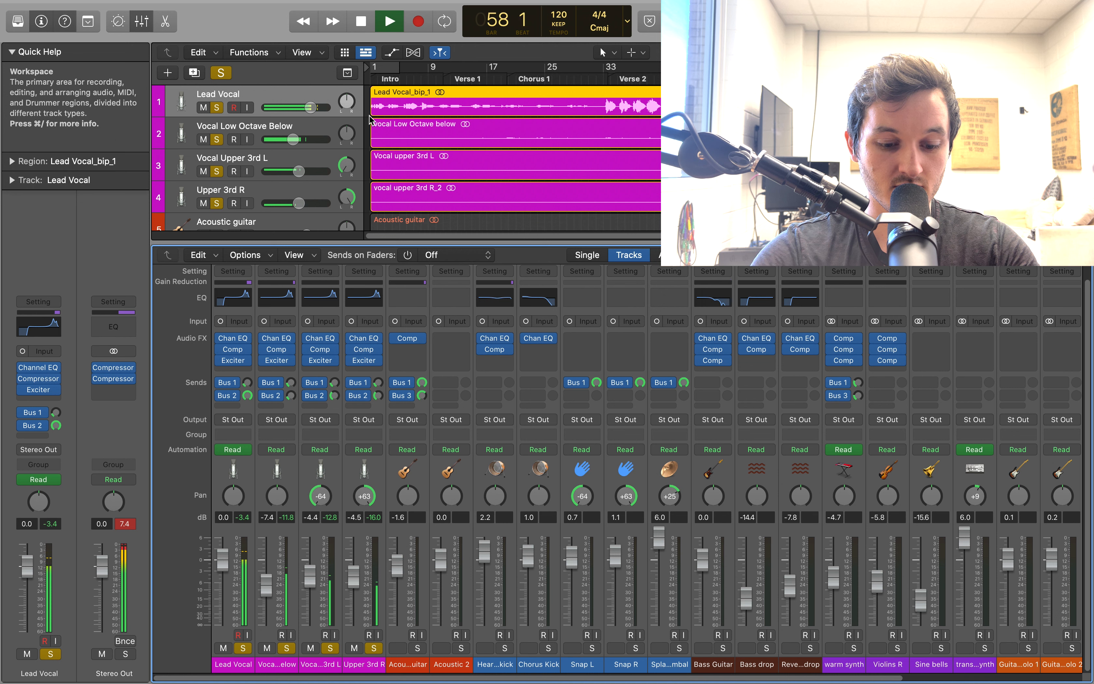
key("space")
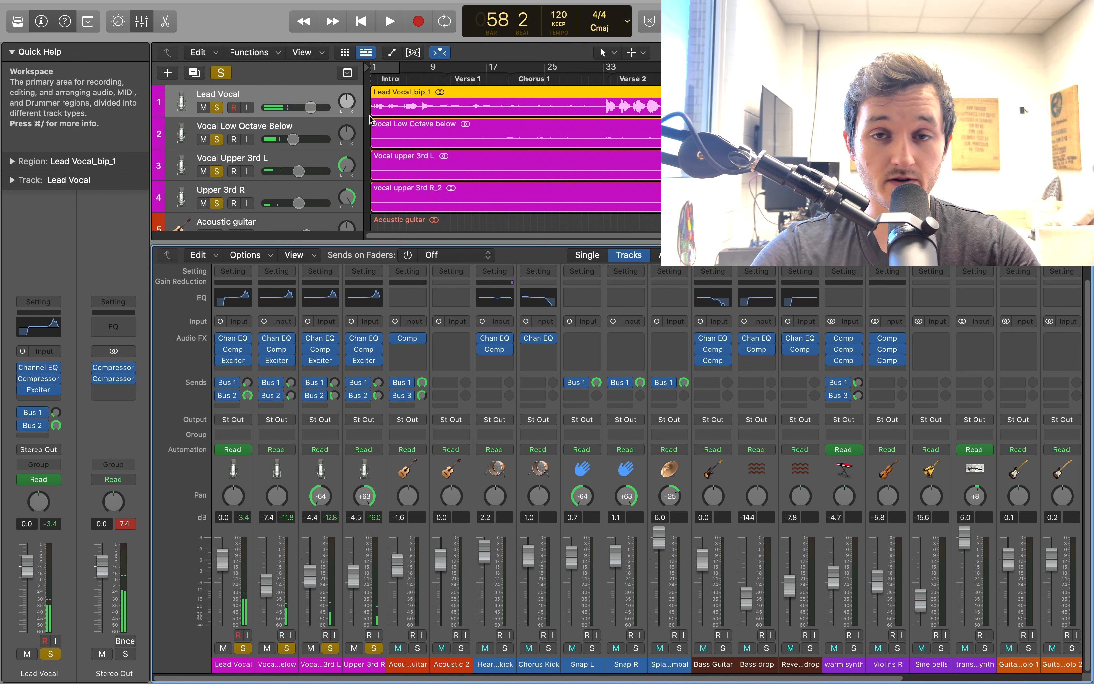
Unsolo the four vocal tracks and return the playhead to the beginning of the song
left_click(374, 648)
left_click(330, 648)
left_click(286, 647)
left_click(243, 648)
key("Return")
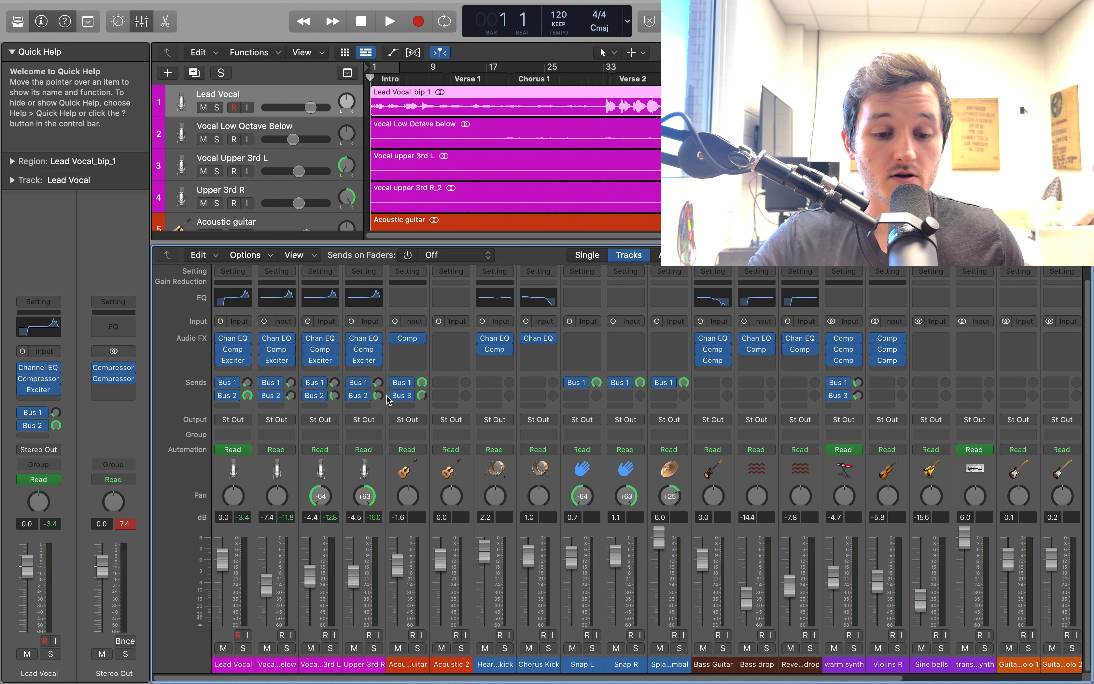
Select the Acoustic guitar channel, examine its Compressor settings and close the plug-in window
left_click(425, 500)
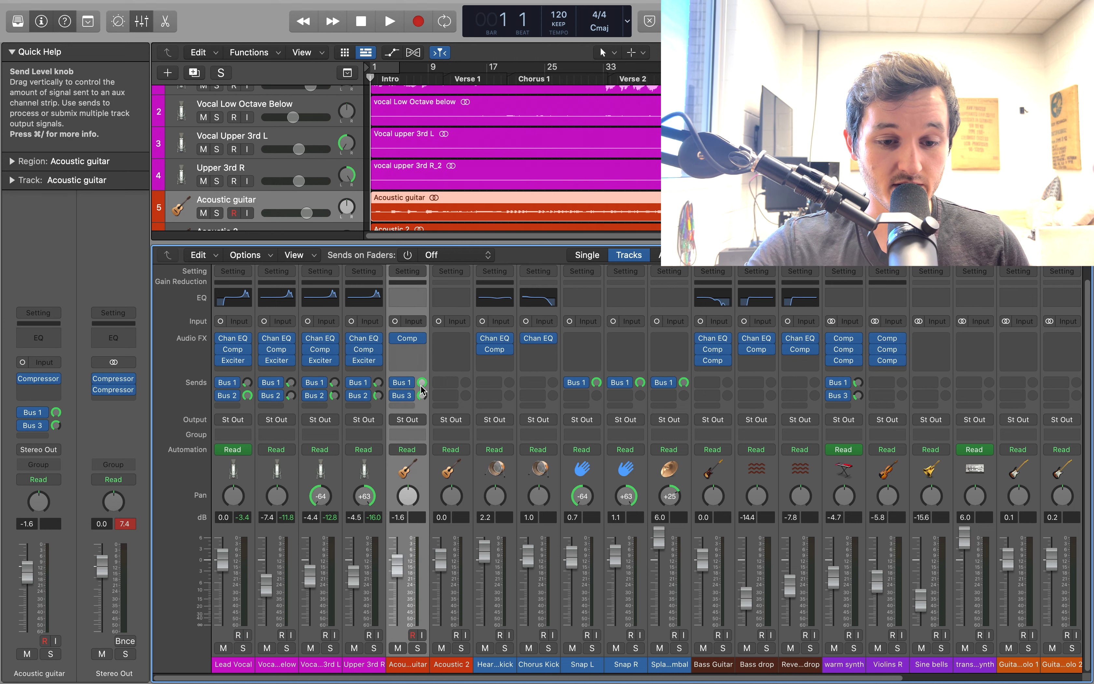
left_click(407, 338)
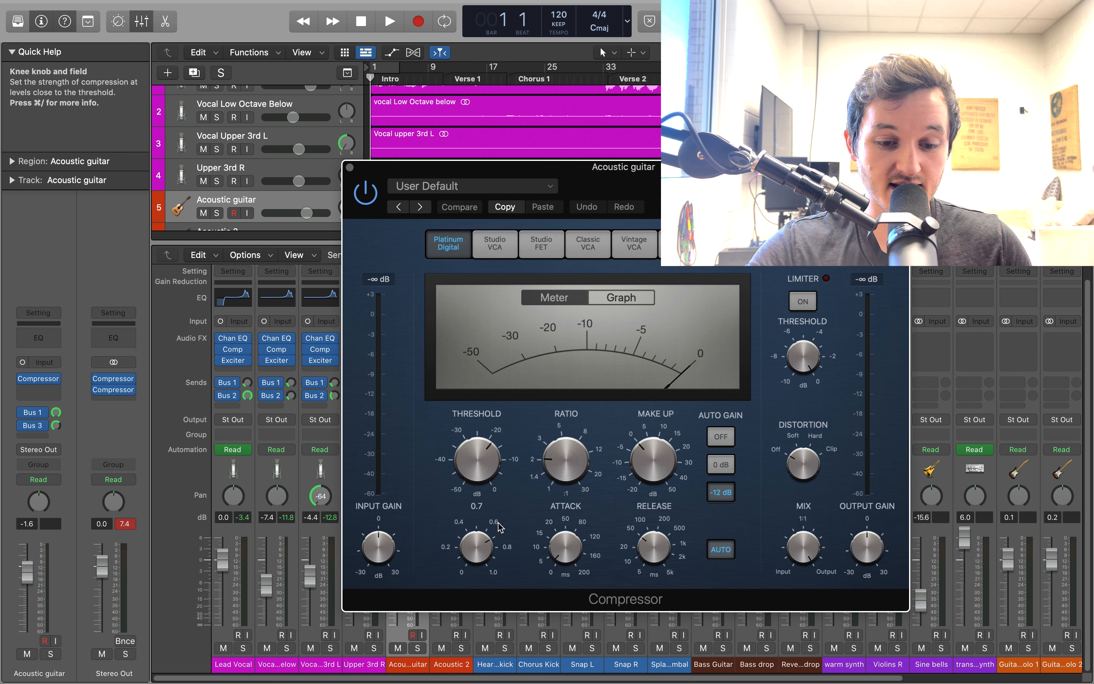
left_click(351, 167)
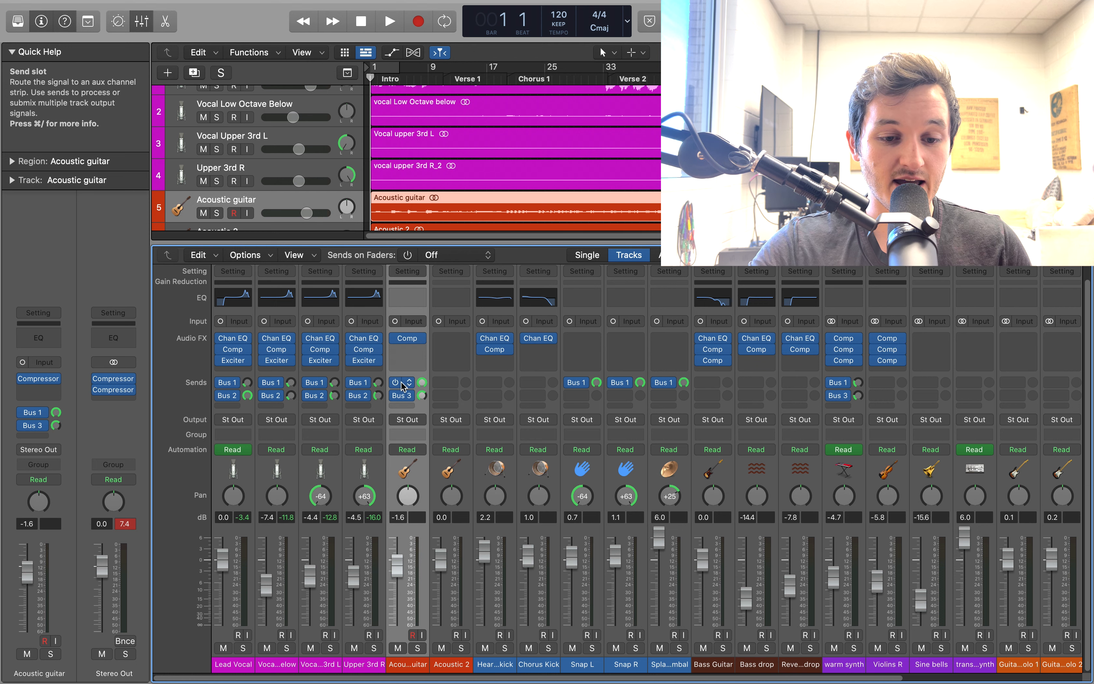
Check where the Acoustic guitar's two sends are routed, leaving the first on Bus 1 → Reverb and the second on Bus 3 → Delay
left_click(420, 394)
mouse_move(434, 480)
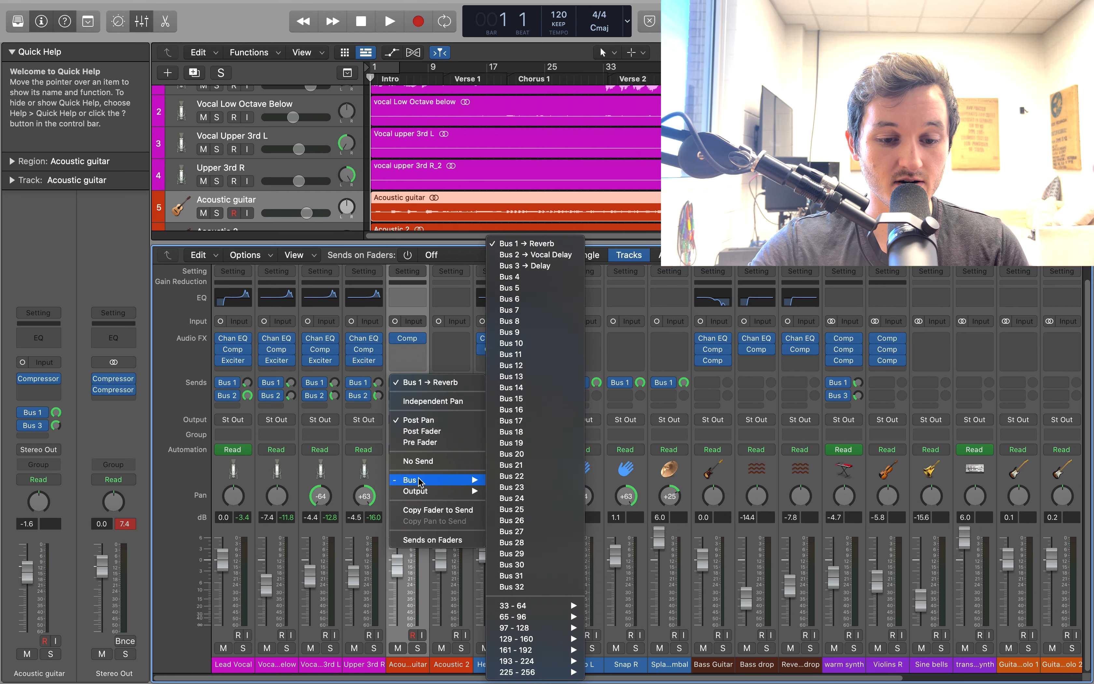
left_click(549, 244)
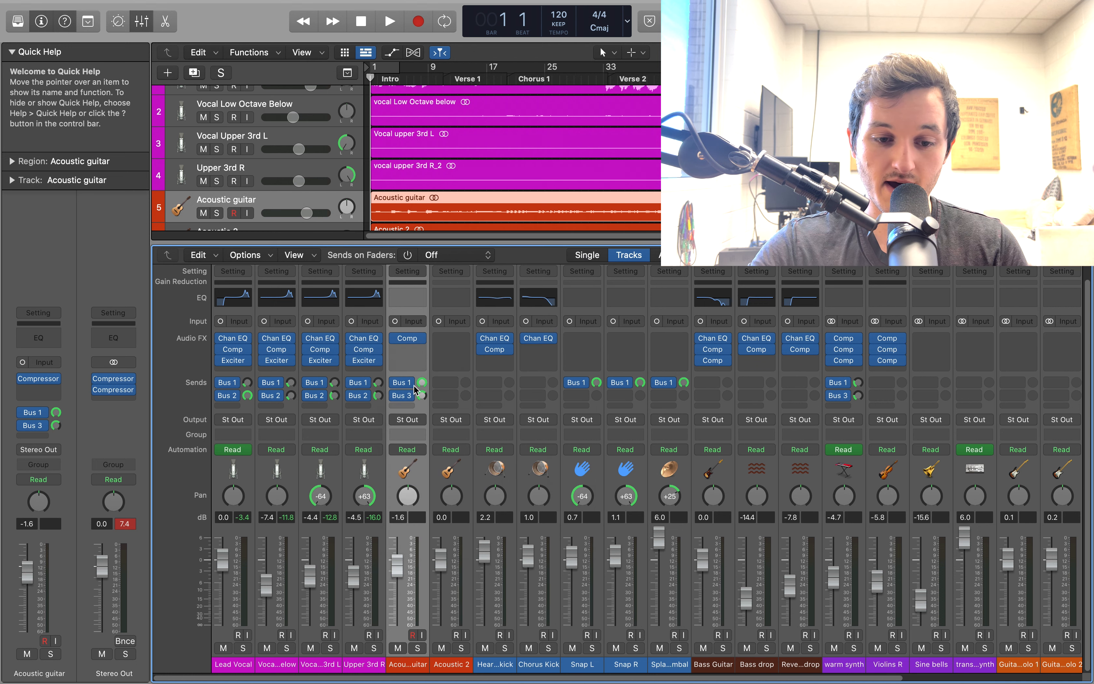
left_click(410, 397)
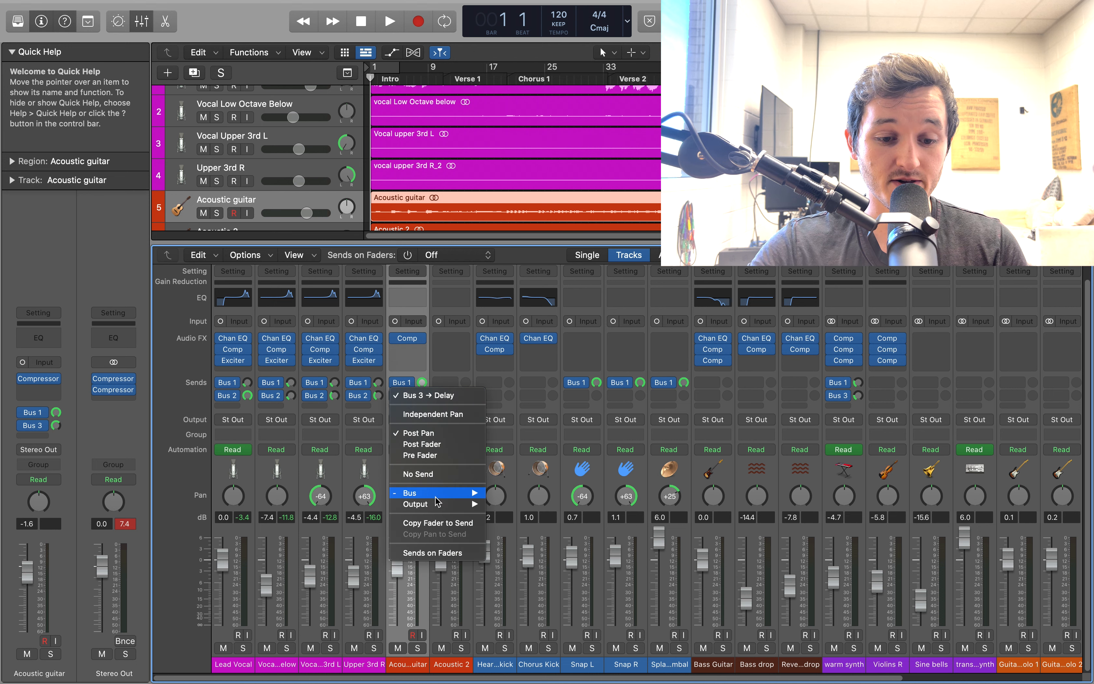
mouse_move(435, 493)
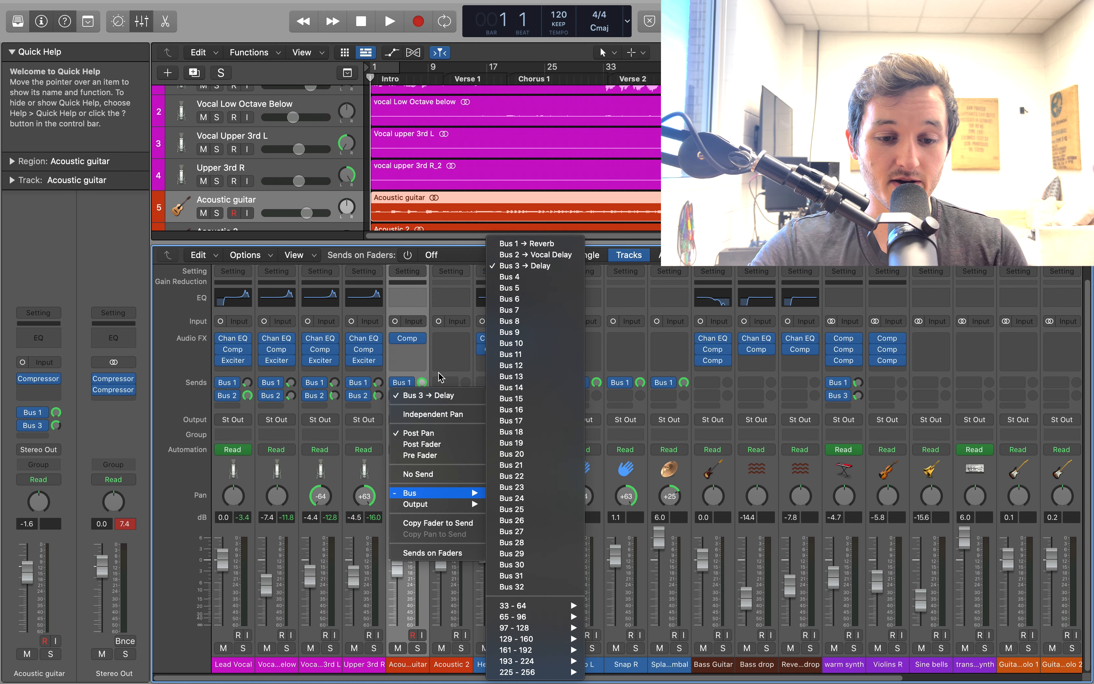
left_click(433, 376)
Open the Mono->Stereo Stereo Delay on the Delay channel, examine its left and right delay settings, and close it
scroll(463, 426, "right", 2)
scroll(791, 538, "left", 2)
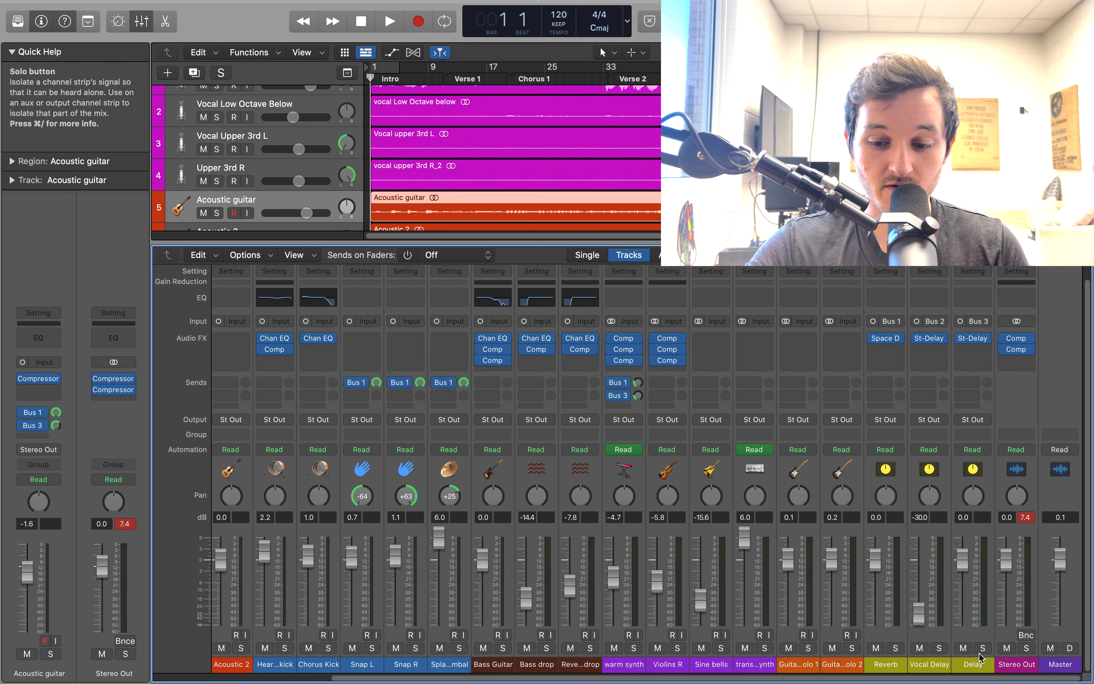
left_click(970, 664)
double_click(970, 664)
left_click(980, 347)
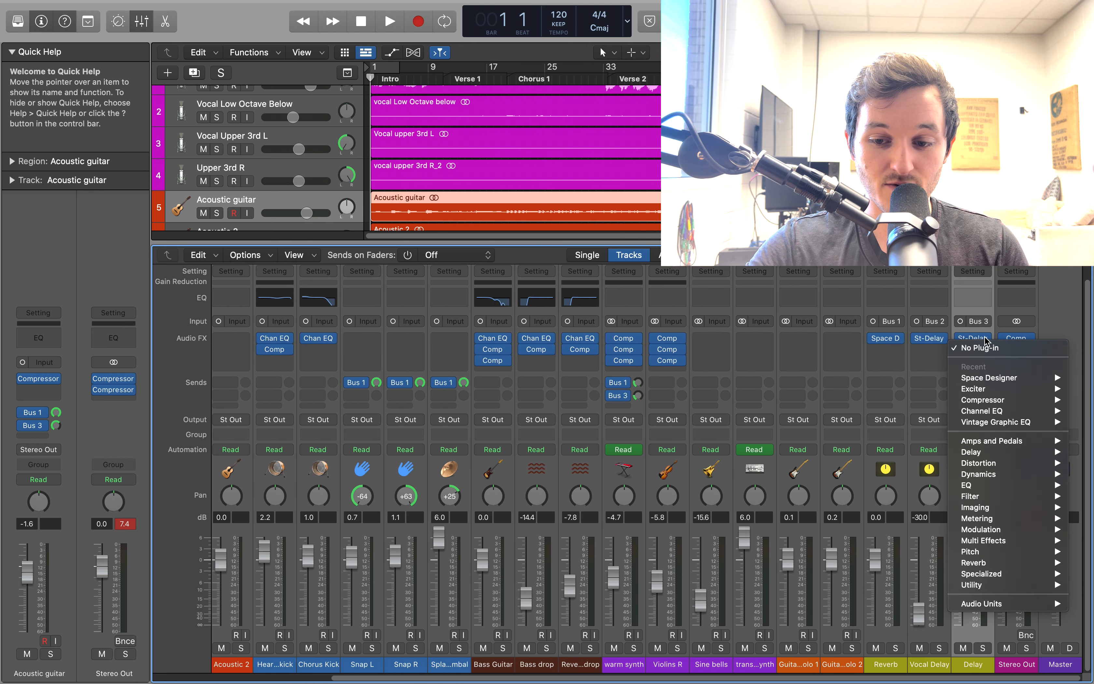
left_click(987, 339)
left_click(986, 338)
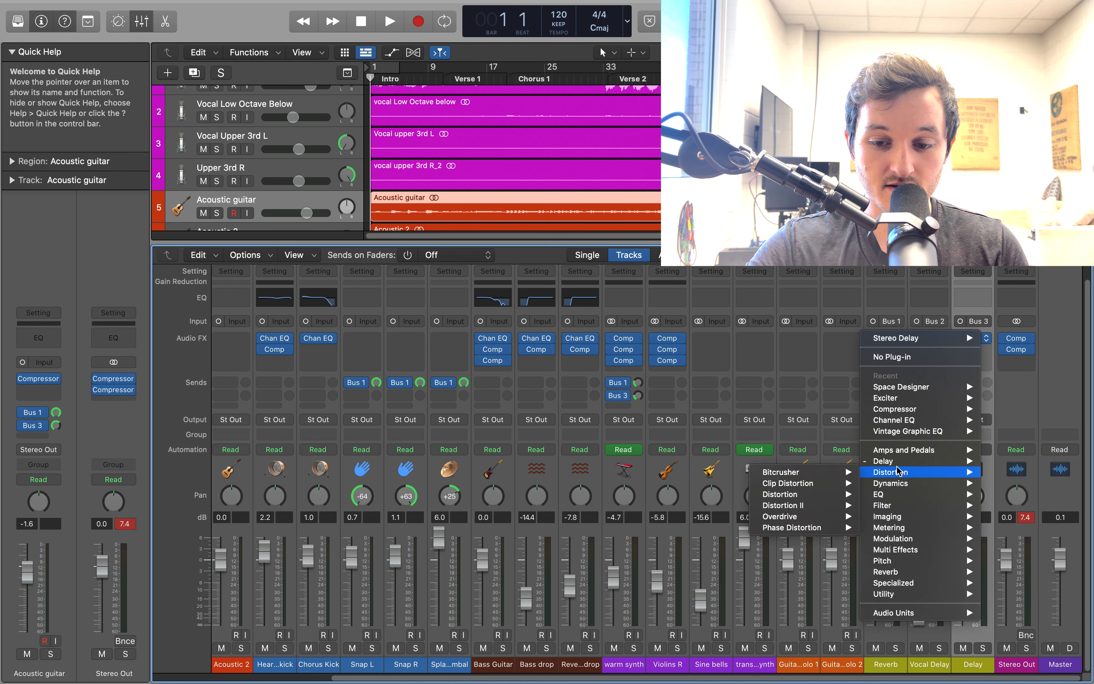
mouse_move(918, 461)
mouse_move(1023, 494)
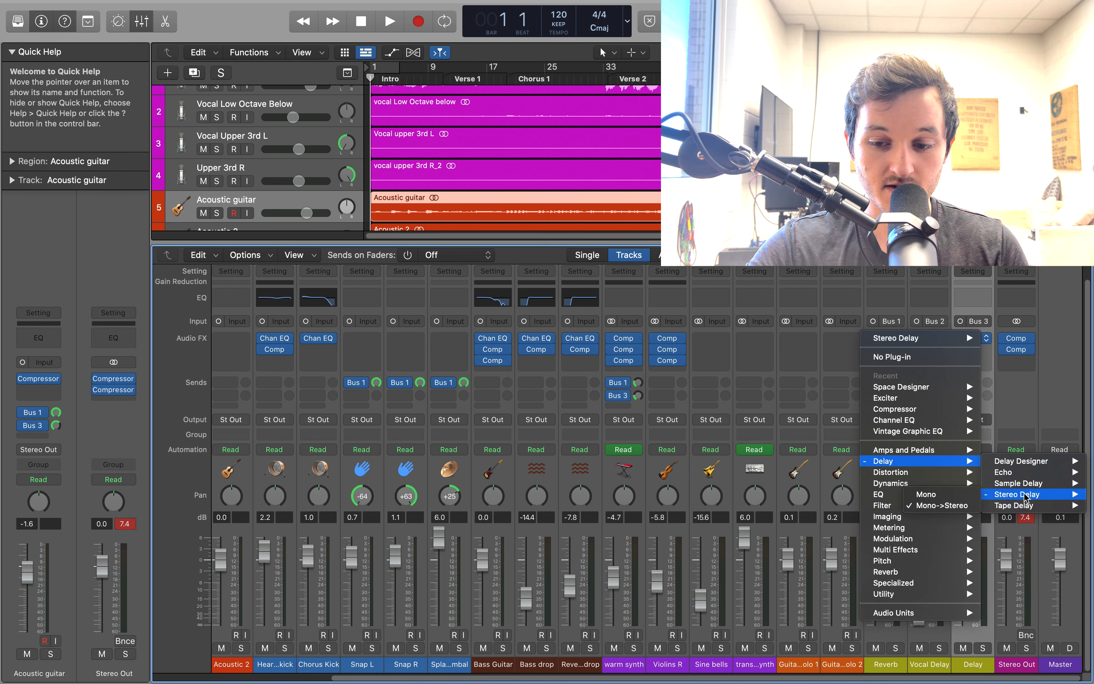
left_click(925, 505)
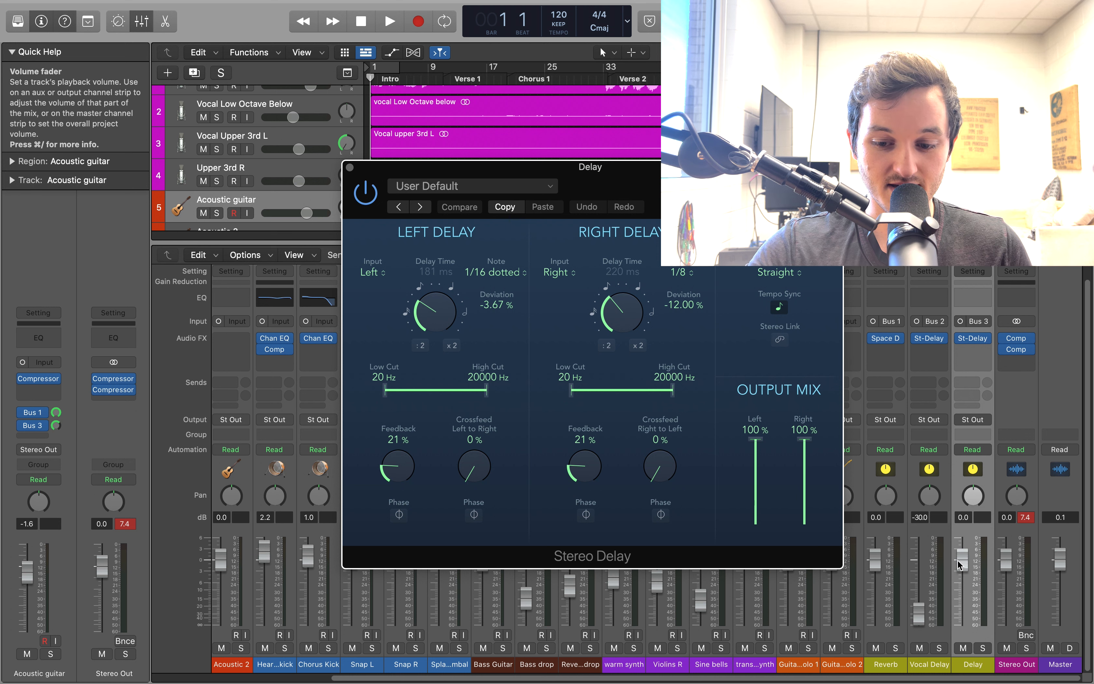
left_click(350, 167)
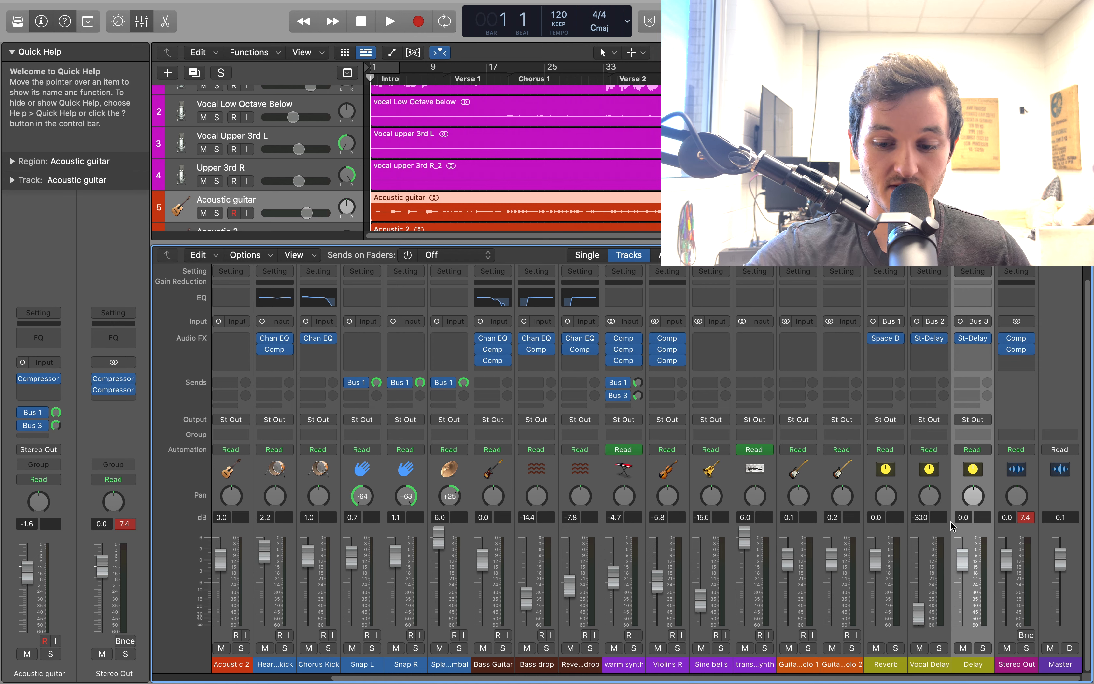
Solo the Acoustic guitar track and bypass its Bus 3 send, Bus 1 send and Compressor
scroll(951, 521, "left", 5)
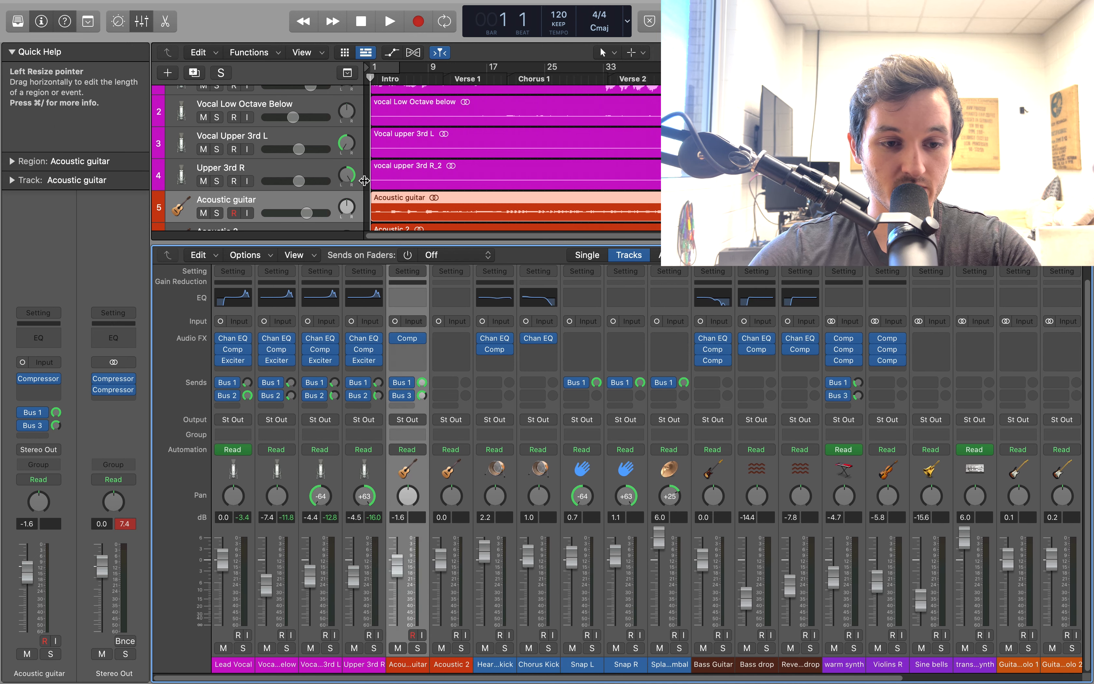
scroll(364, 181, "down", 2)
left_click(216, 164)
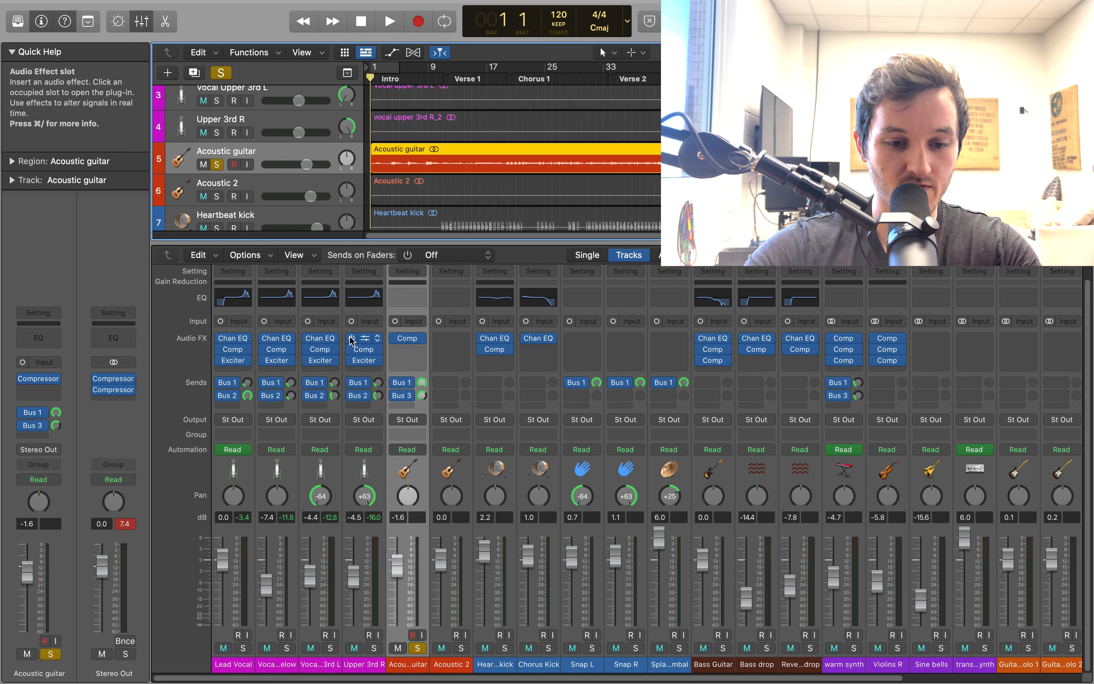
left_click(394, 396)
left_click(394, 383)
left_click(396, 339)
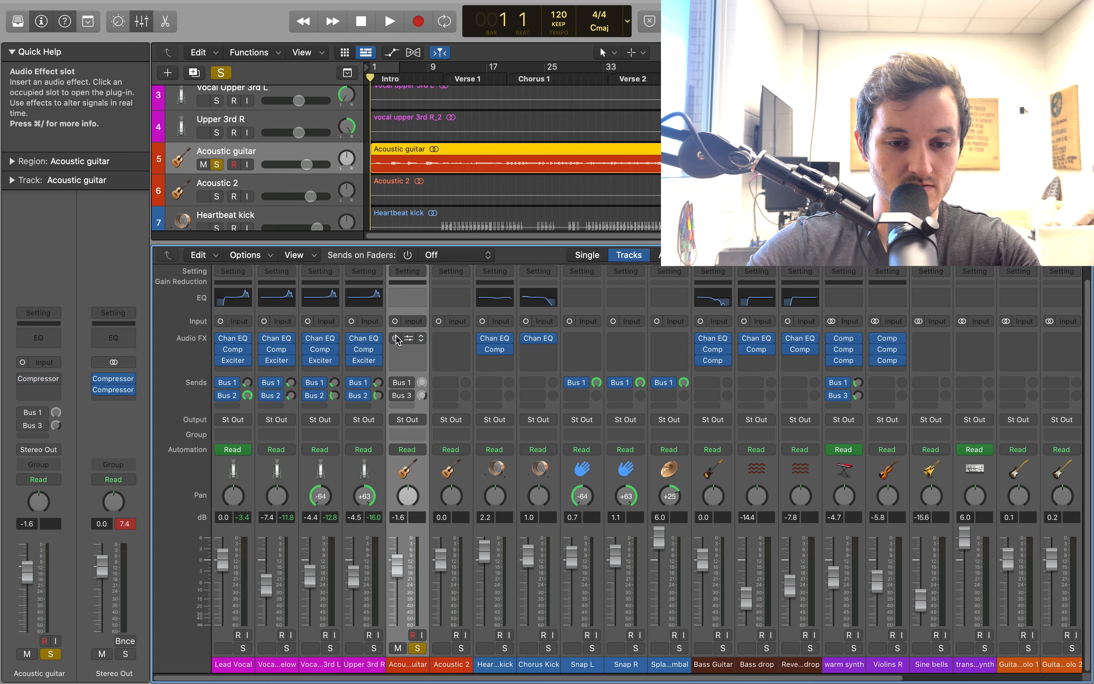
Play from the start of Verse 1 and re-enable the Acoustic guitar's Compressor, Bus 3 send and Bus 1 send one at a time
left_click(447, 79)
key("space")
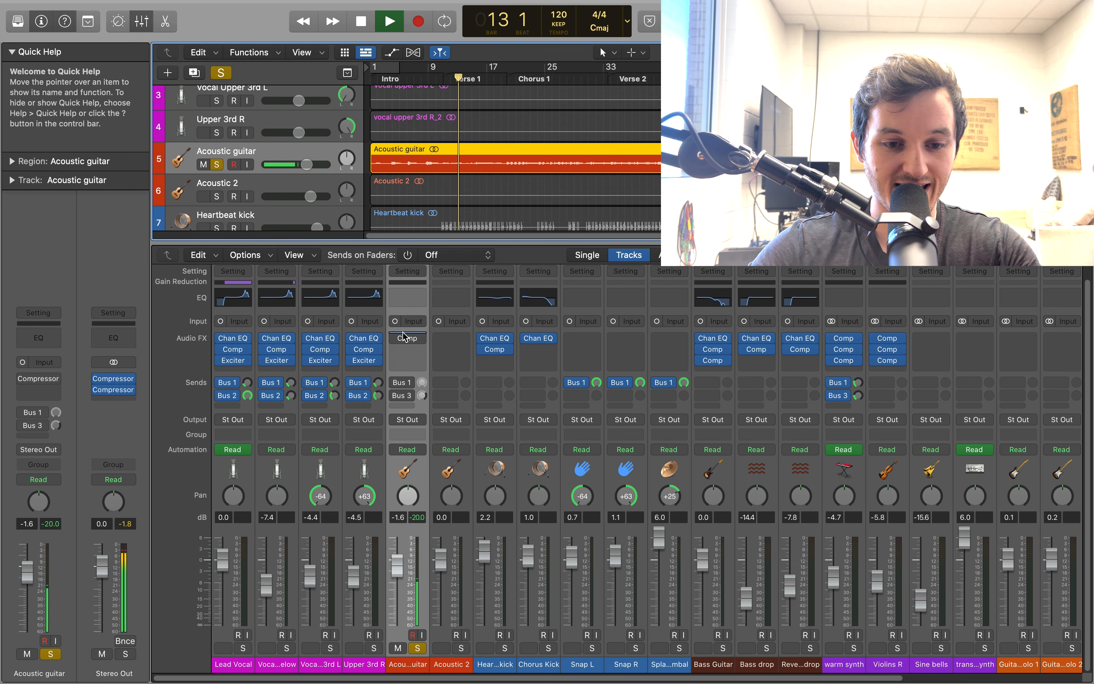
left_click(397, 340)
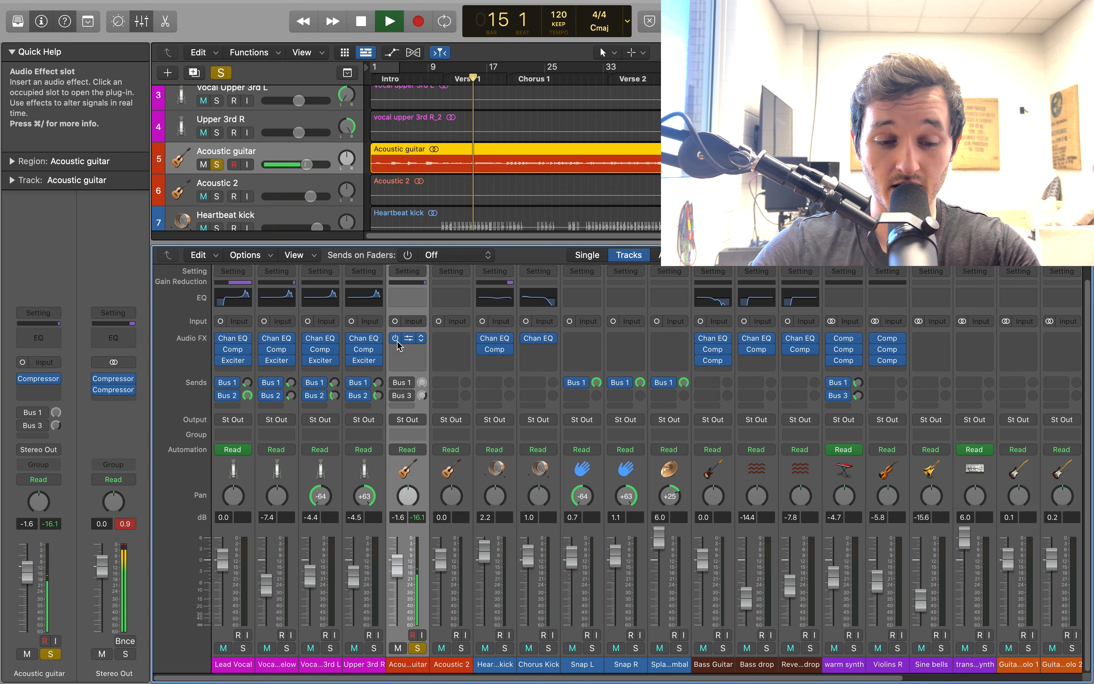
mouse_move(399, 387)
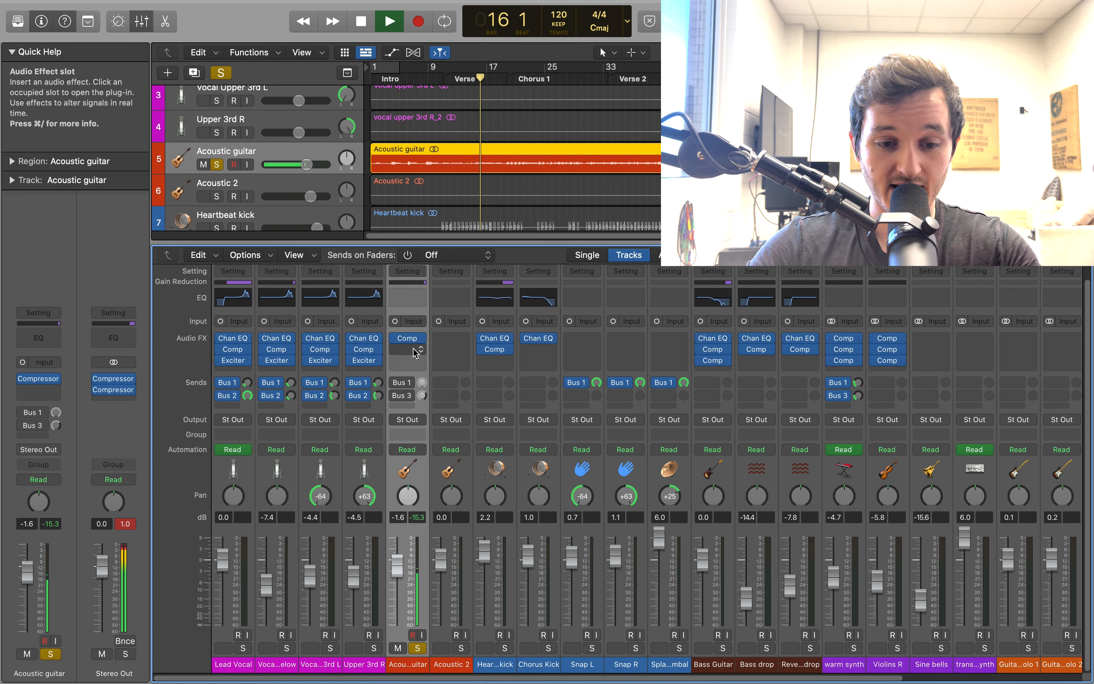
left_click(396, 385)
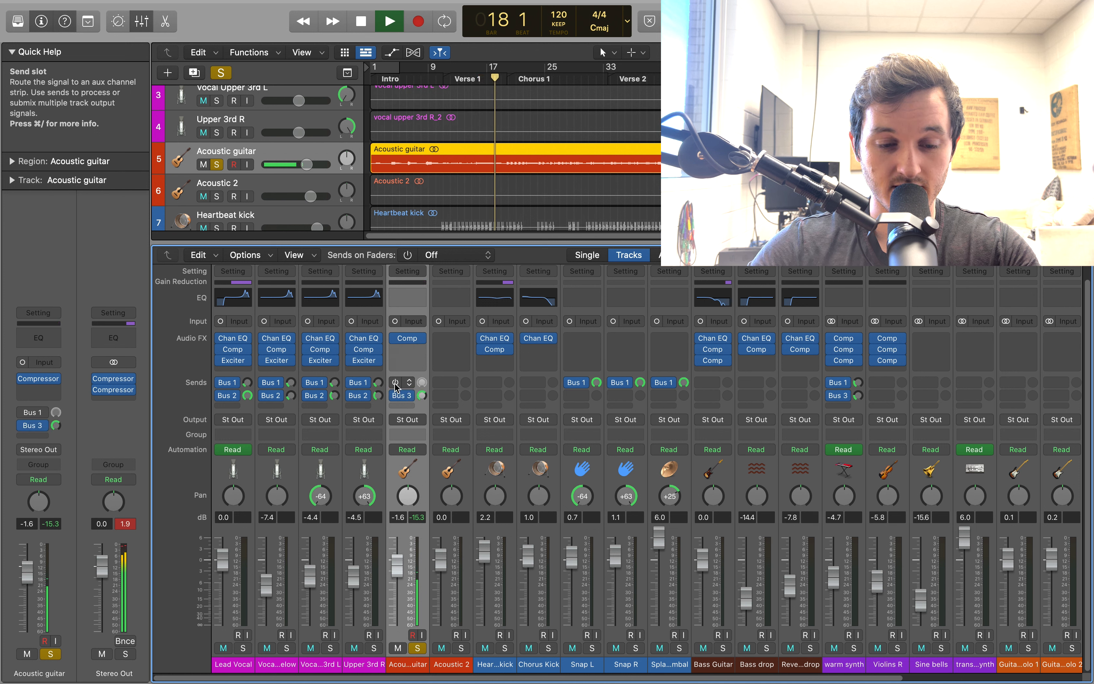
left_click(396, 383)
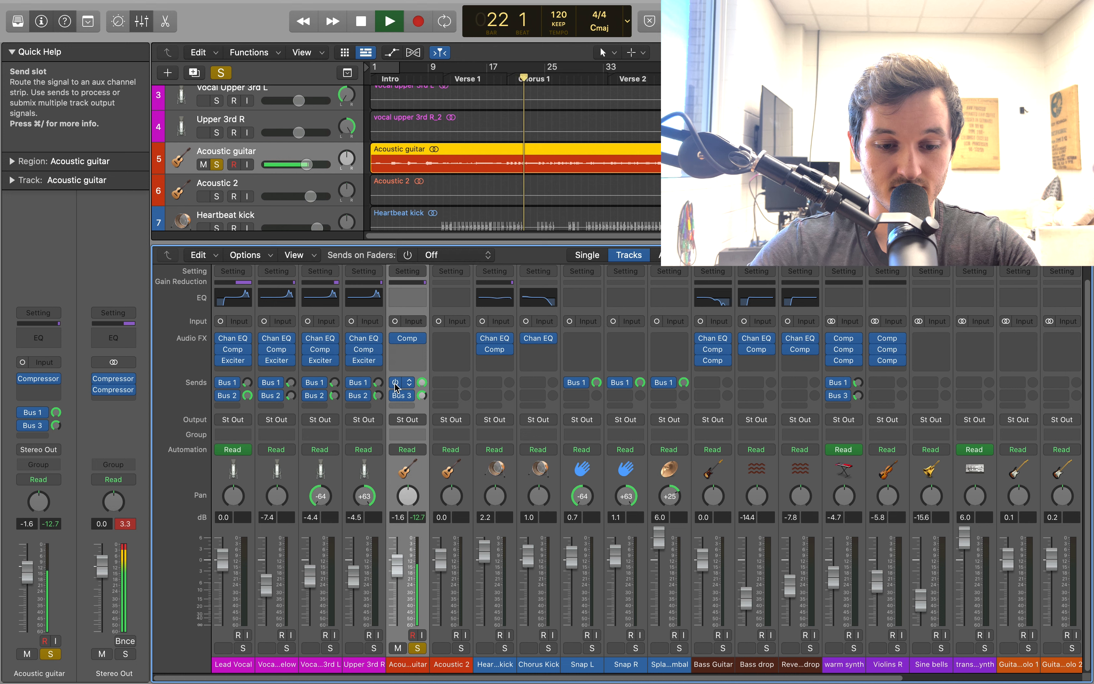
Stop playback and unsolo the Acoustic guitar, moving the selection to the Acoustic 2 channel
key("space")
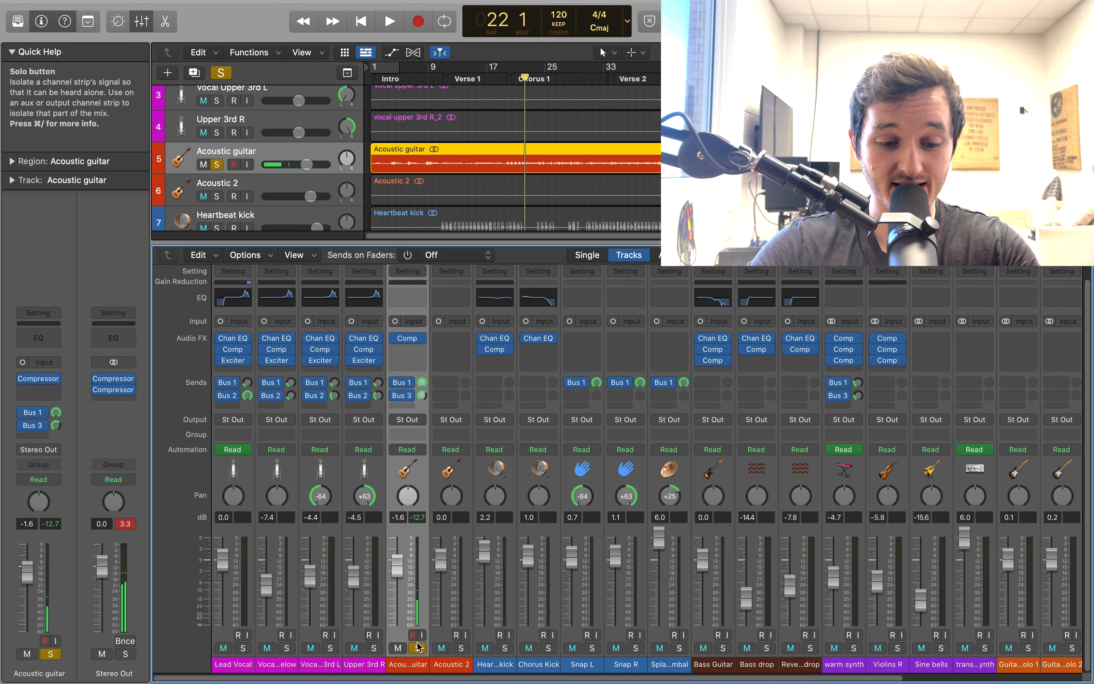
left_click(418, 647)
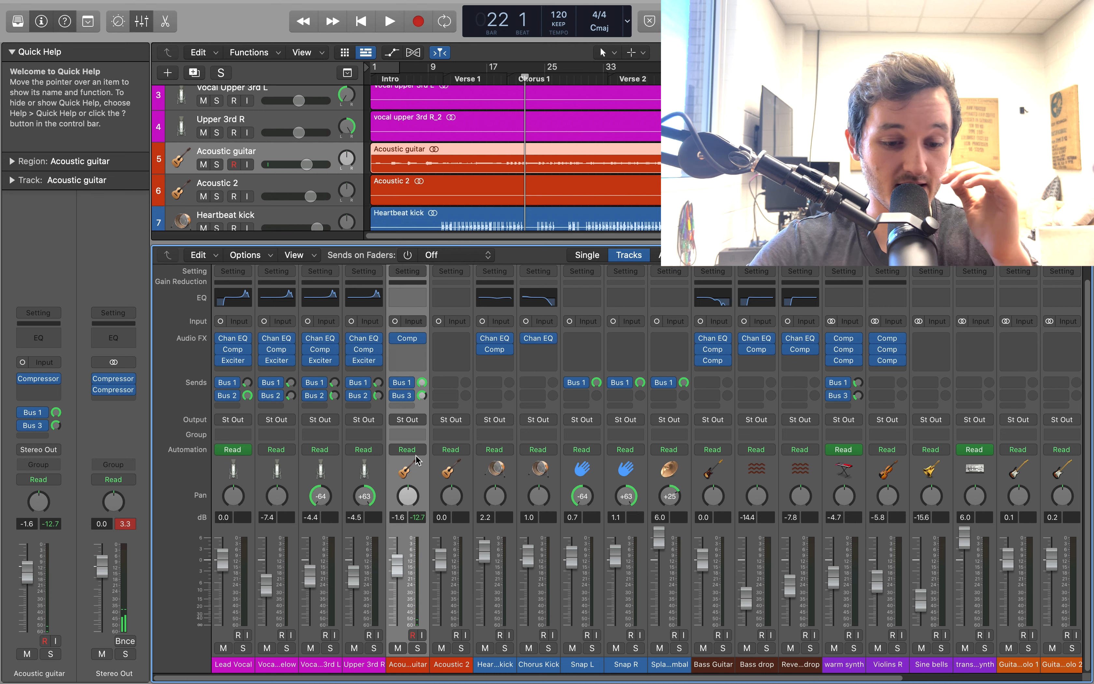
left_click(466, 471)
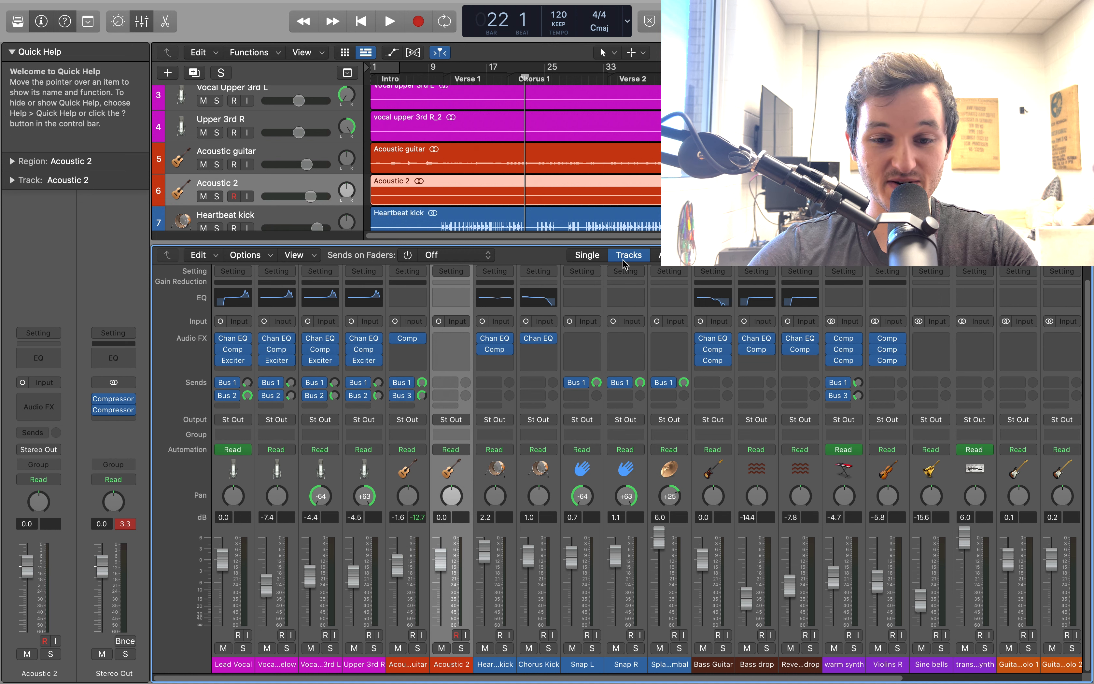
Play the mix from bar 84 to hear the Acoustic 2 track, stop playback and return the playhead to the start
left_click(979, 69)
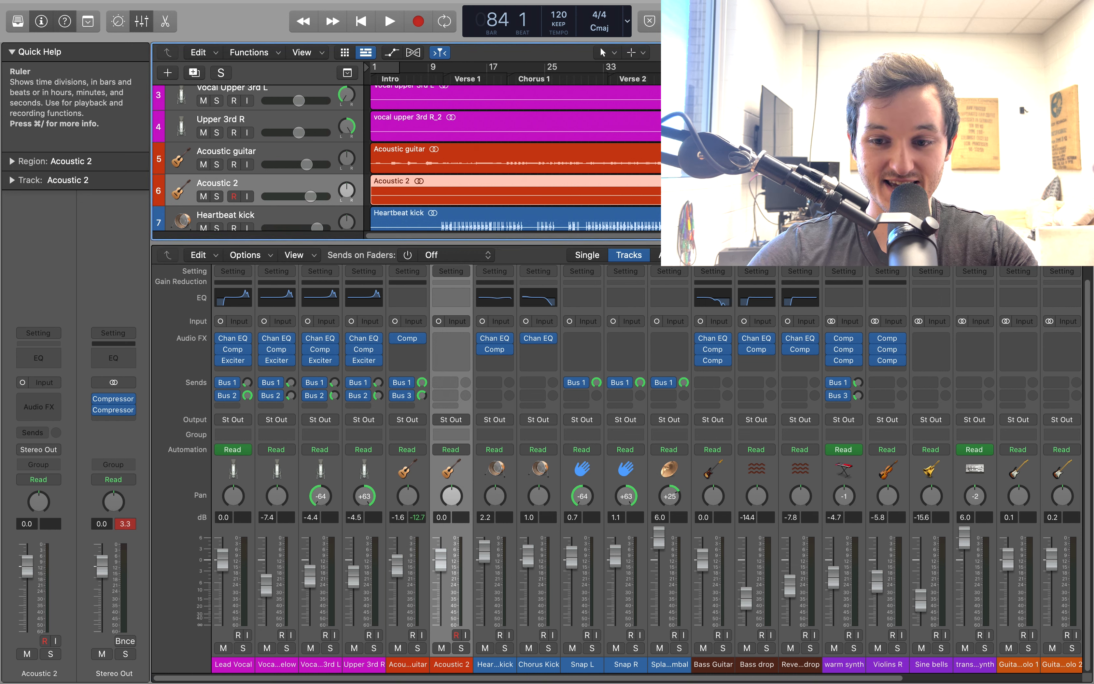
key("space")
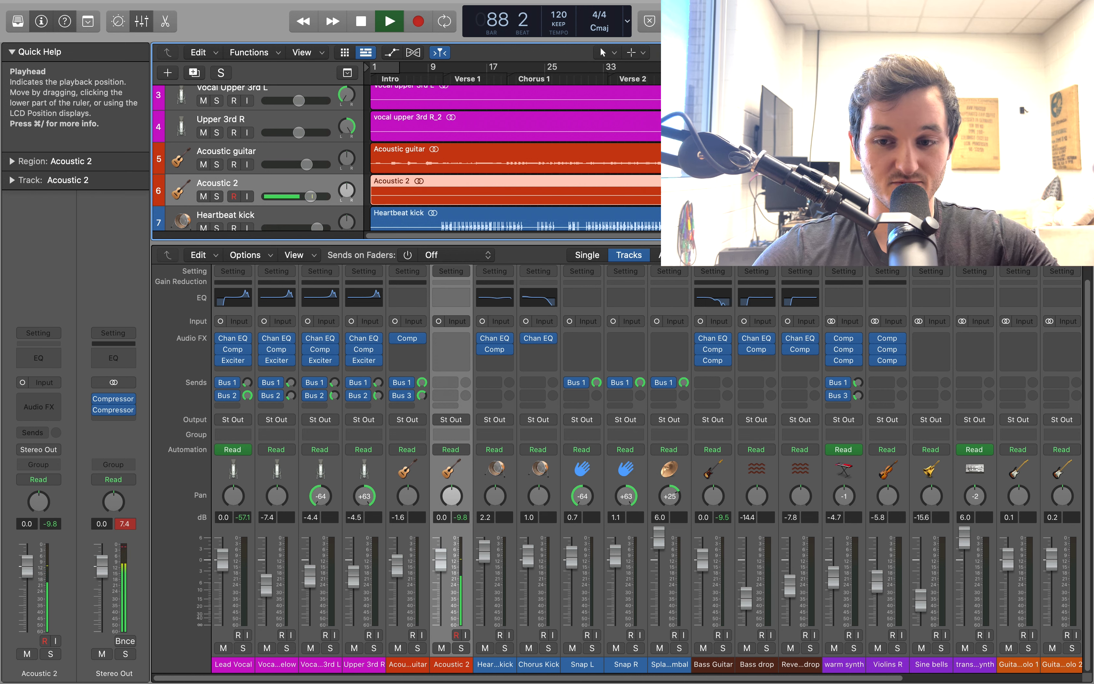
key("space")
key("Return")
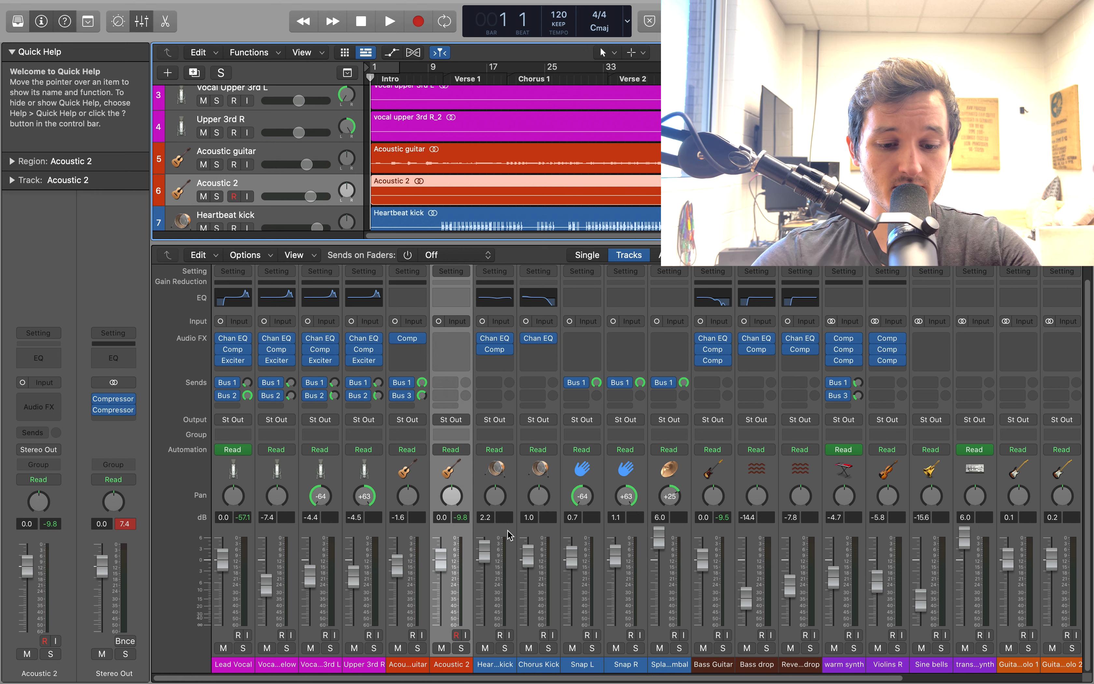
Select the Heartbeat kick channel, examine its Channel EQ and Compressor settings one after the other, and close each plug-in window
left_click(510, 535)
left_click(500, 340)
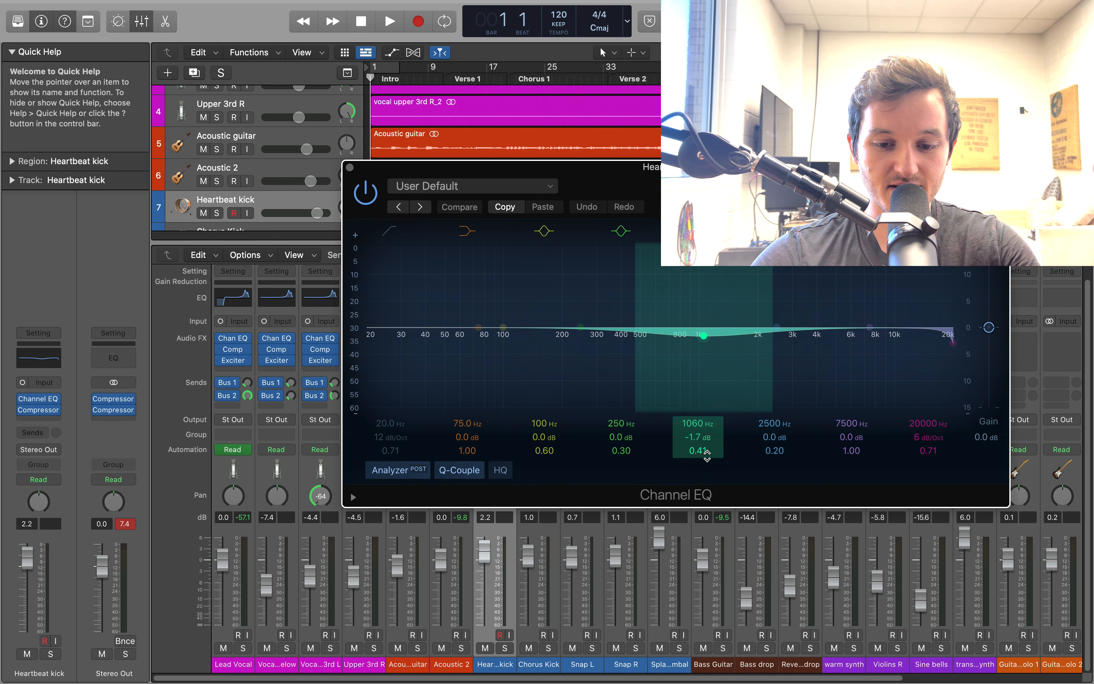
left_click(350, 170)
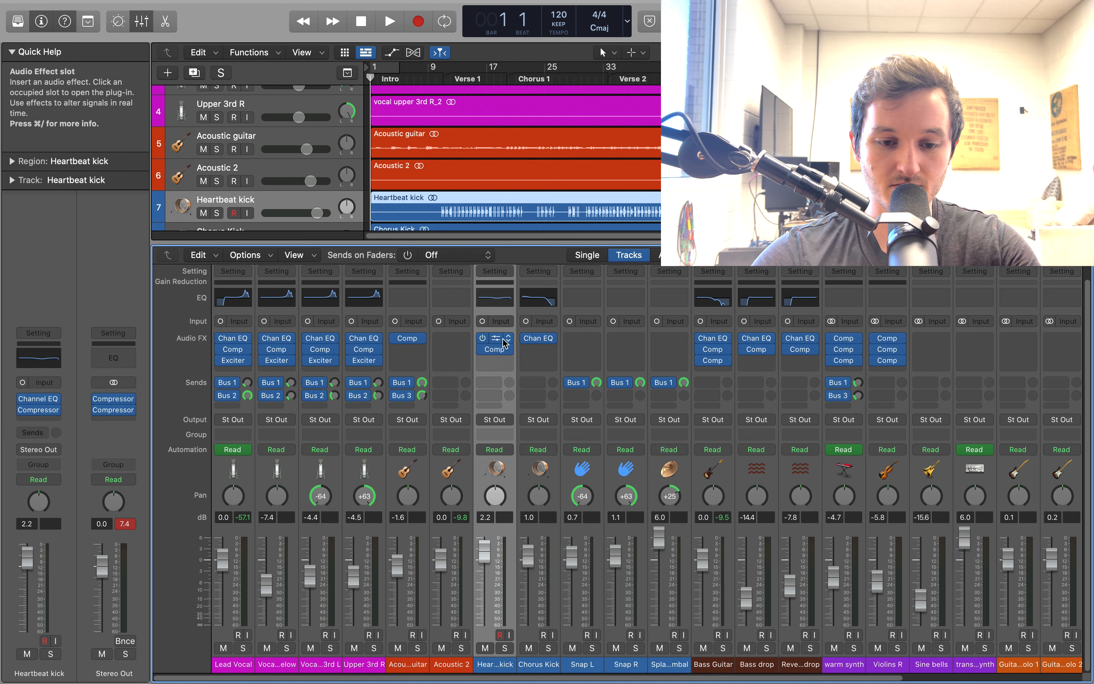
left_click(496, 350)
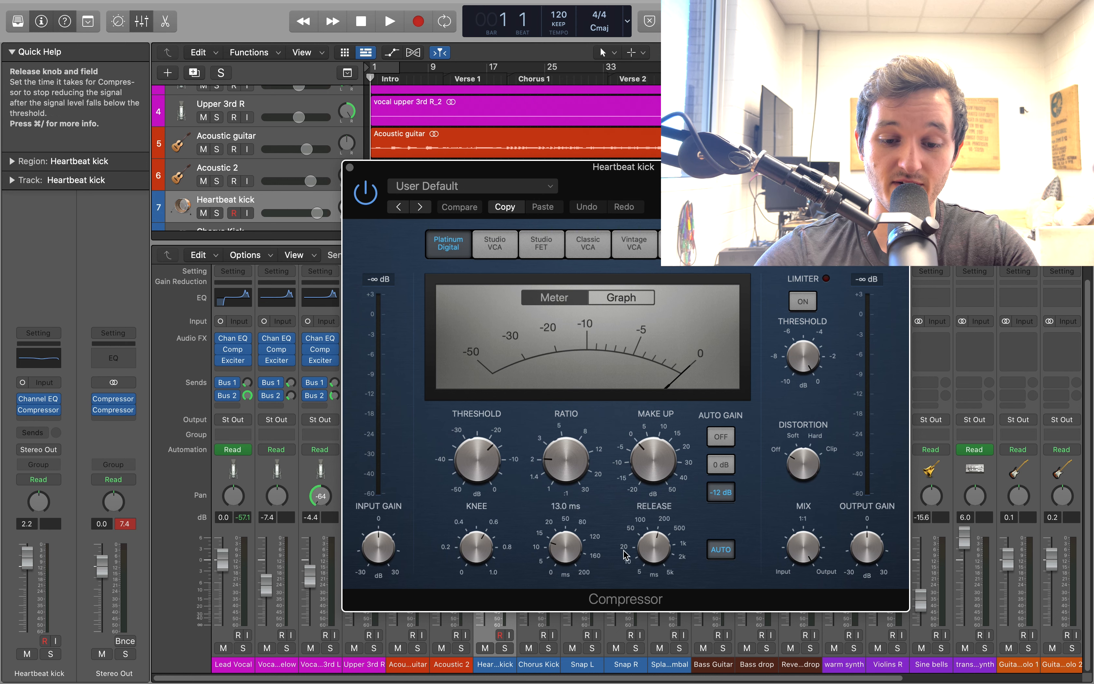
left_click(349, 167)
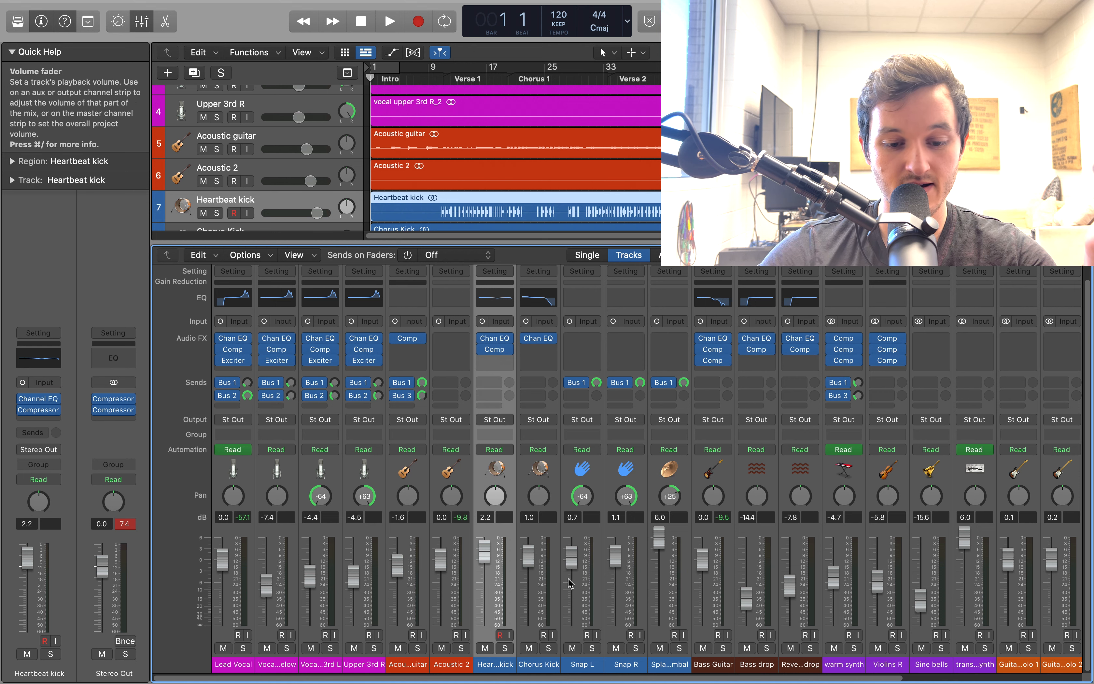
Select the Chorus Kick channel, examine the low boost and high cut in its Channel EQ, and close the plug-in
left_click(545, 539)
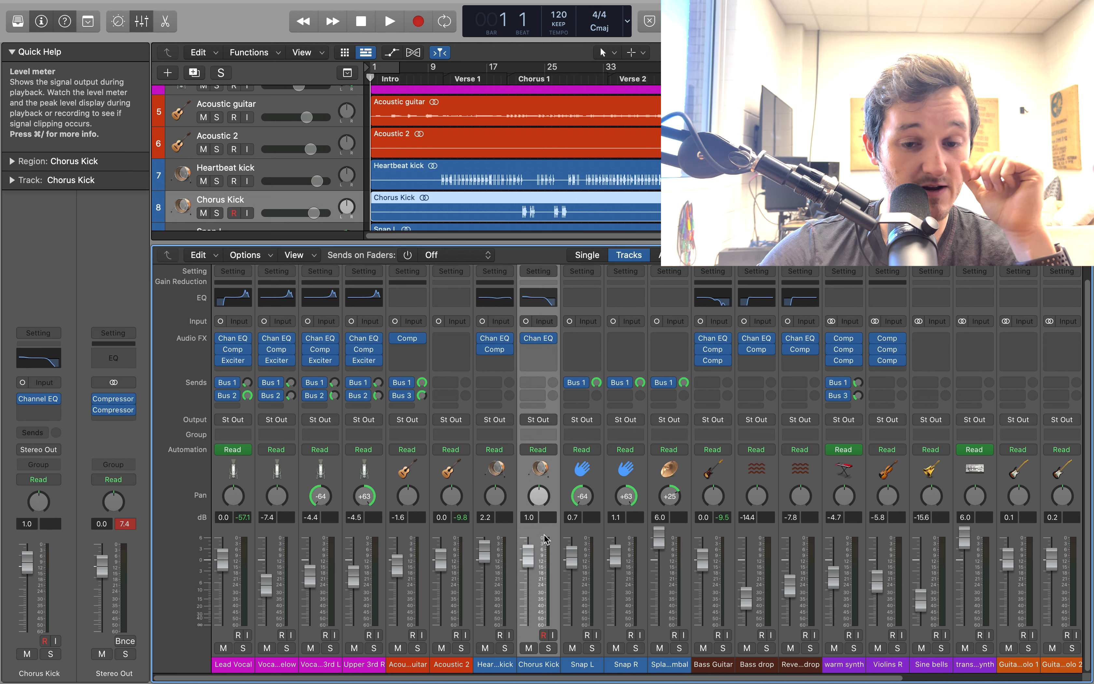
left_click(541, 339)
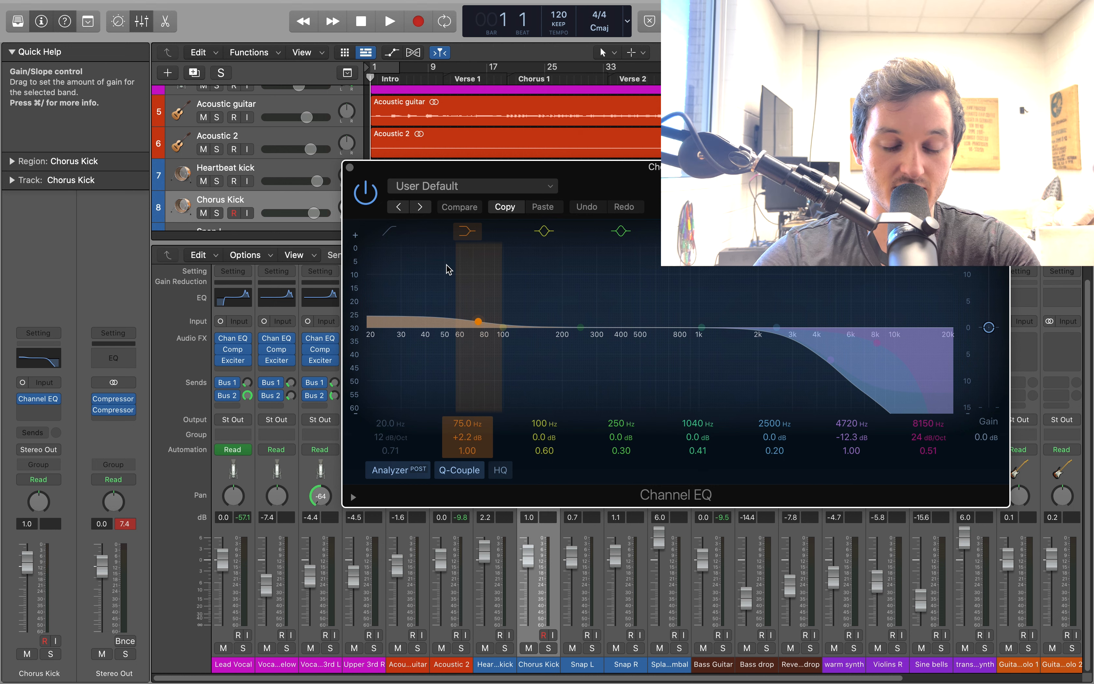
left_click(349, 167)
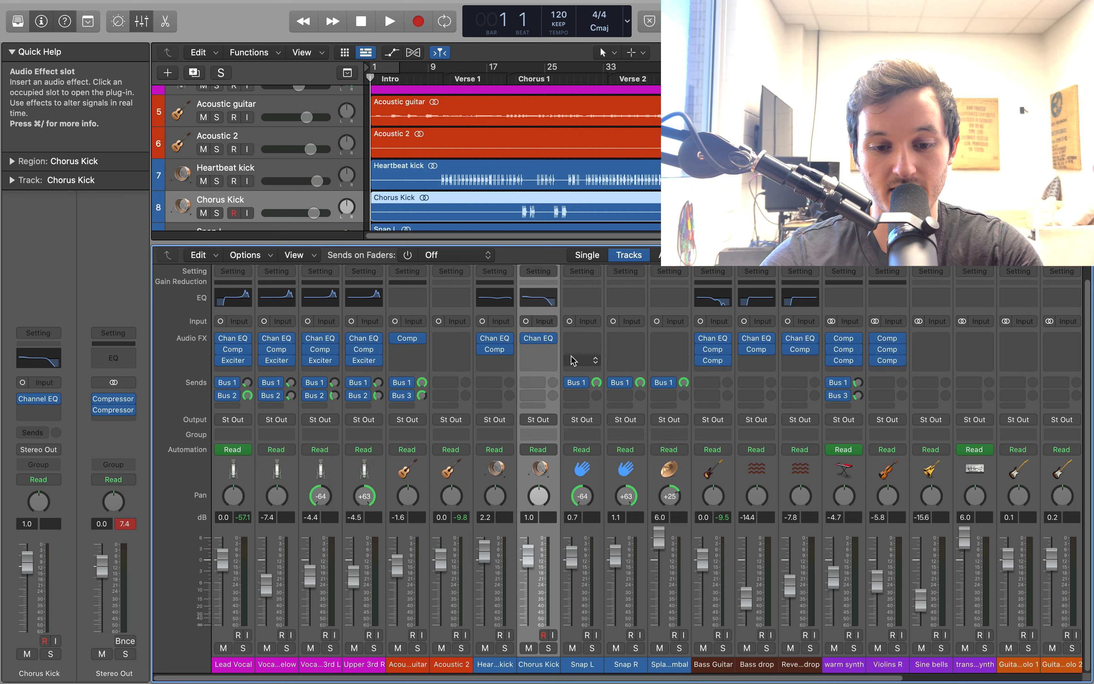
Review the Snap L, Snap R and Splash Cymbal channels in turn, examining their panning and Bus 1 sends
left_click(596, 479)
scroll(561, 421, "right", 2)
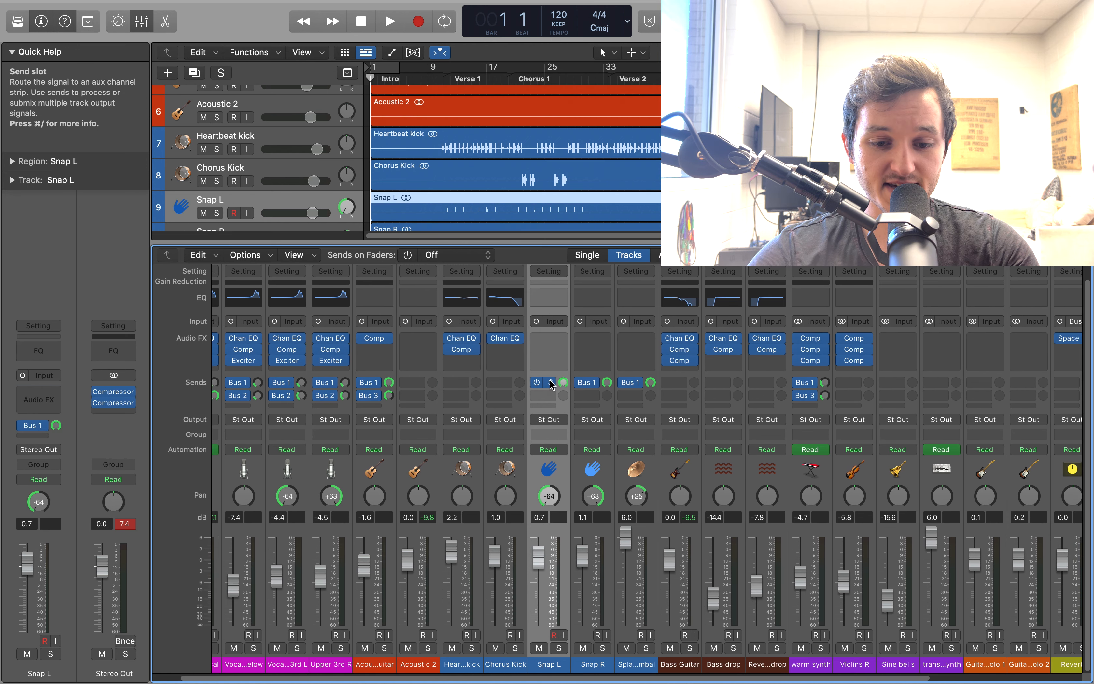
left_click(551, 384)
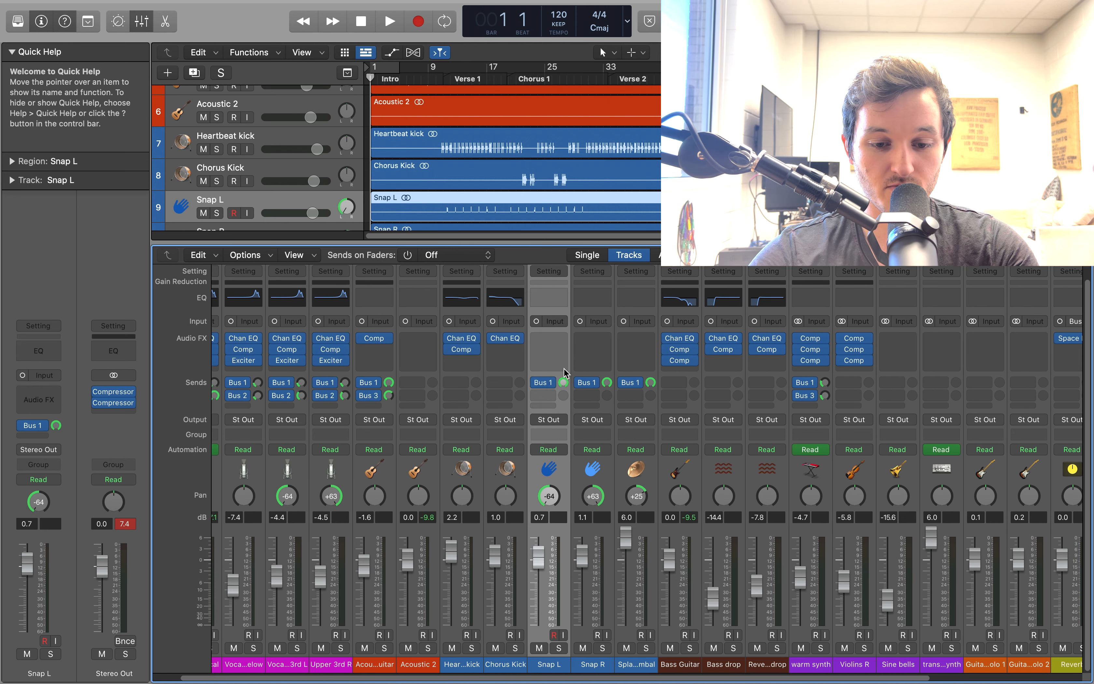
left_click(604, 471)
left_click(643, 480)
scroll(631, 498, "right", 2)
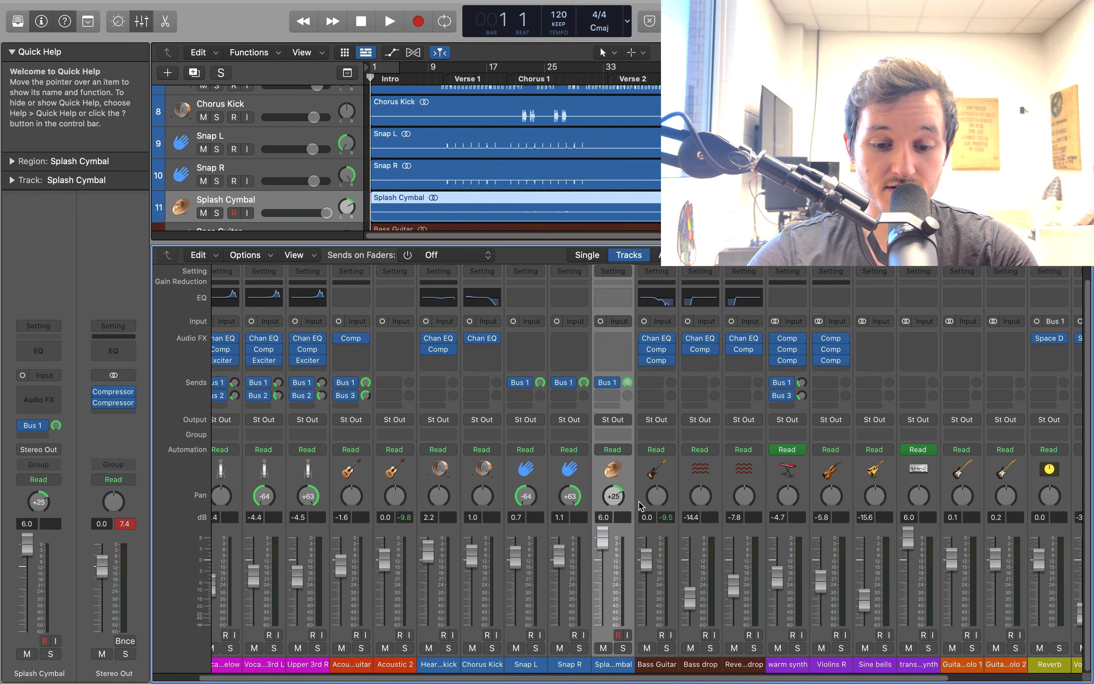
scroll(542, 480, "right", 5)
Select the Bass Guitar channel, open its Channel EQ to view the curve, and close it
left_click(540, 476)
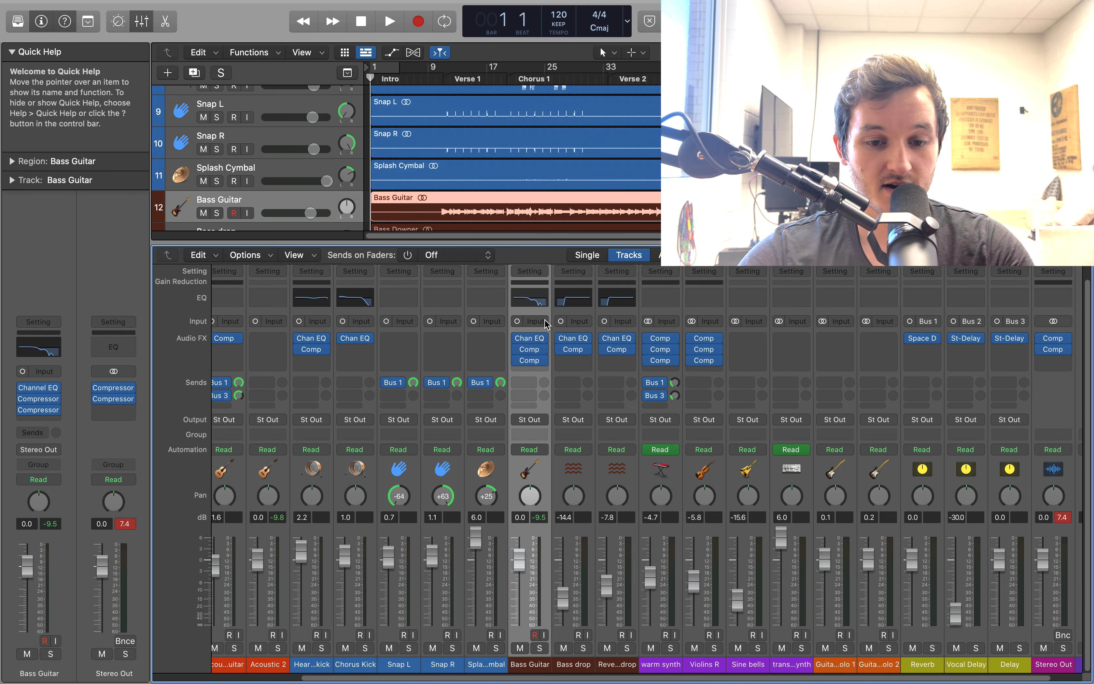
left_click(533, 343)
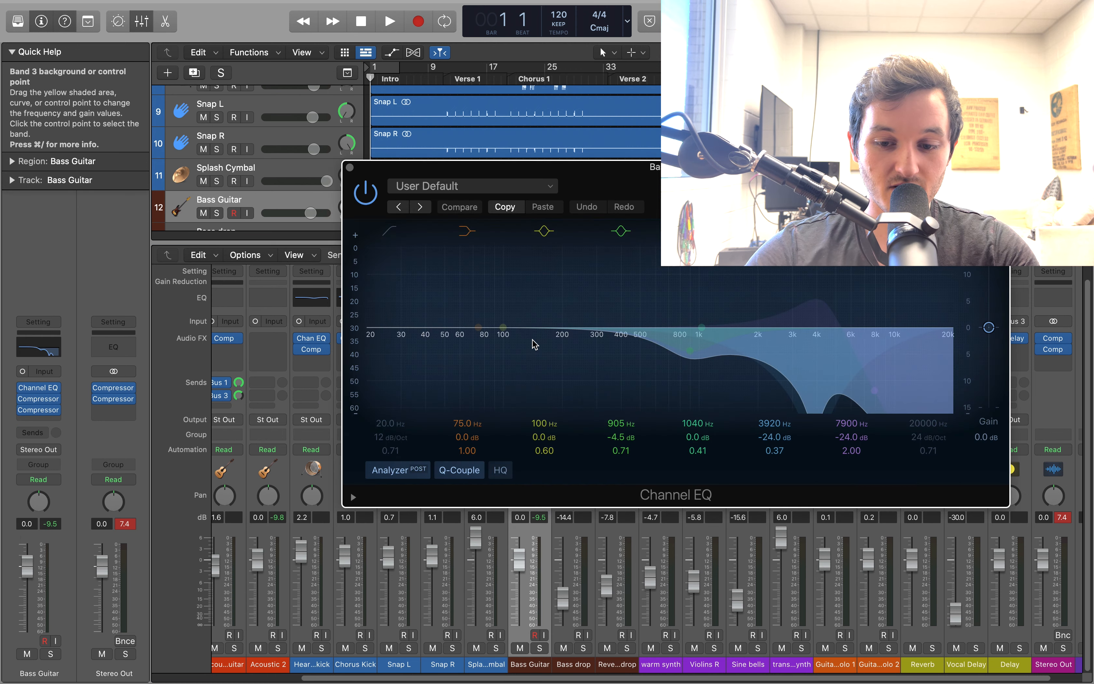
left_click(350, 167)
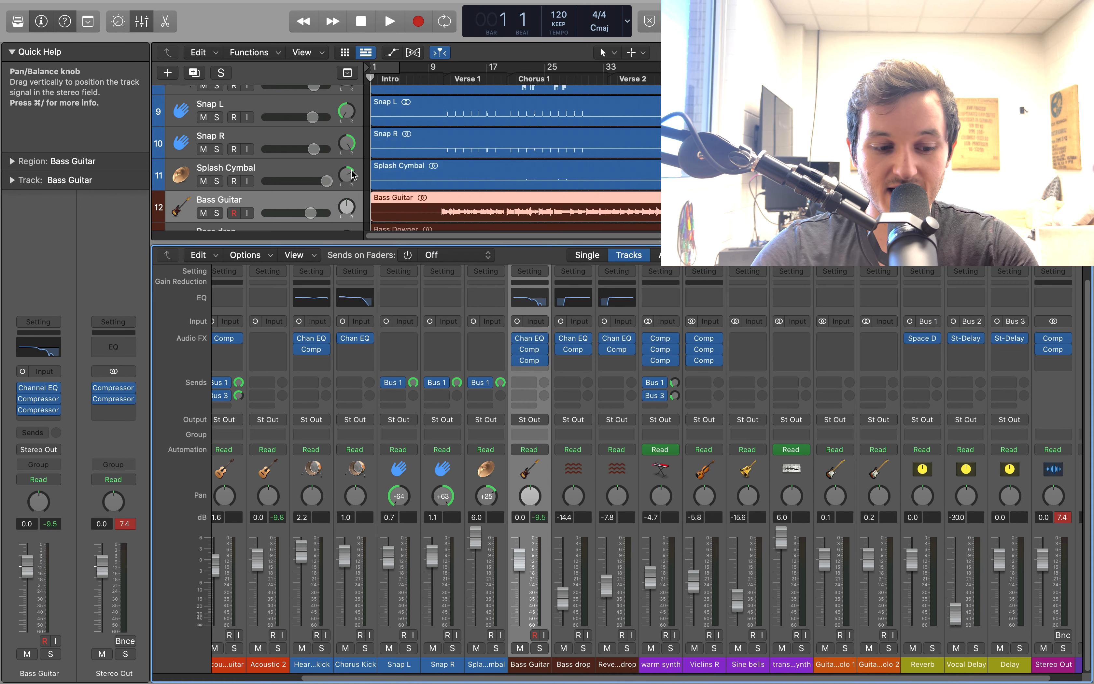
Solo the Bass Guitar track and play it briefly from about bar 9
key("s")
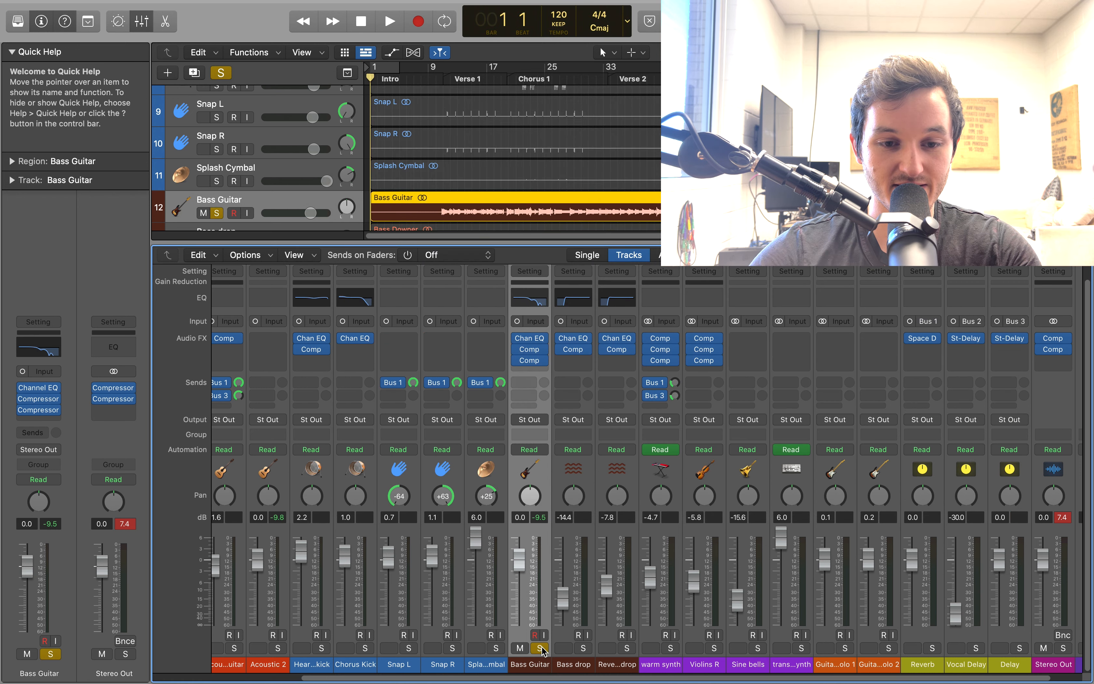
left_click(431, 78)
key("space")
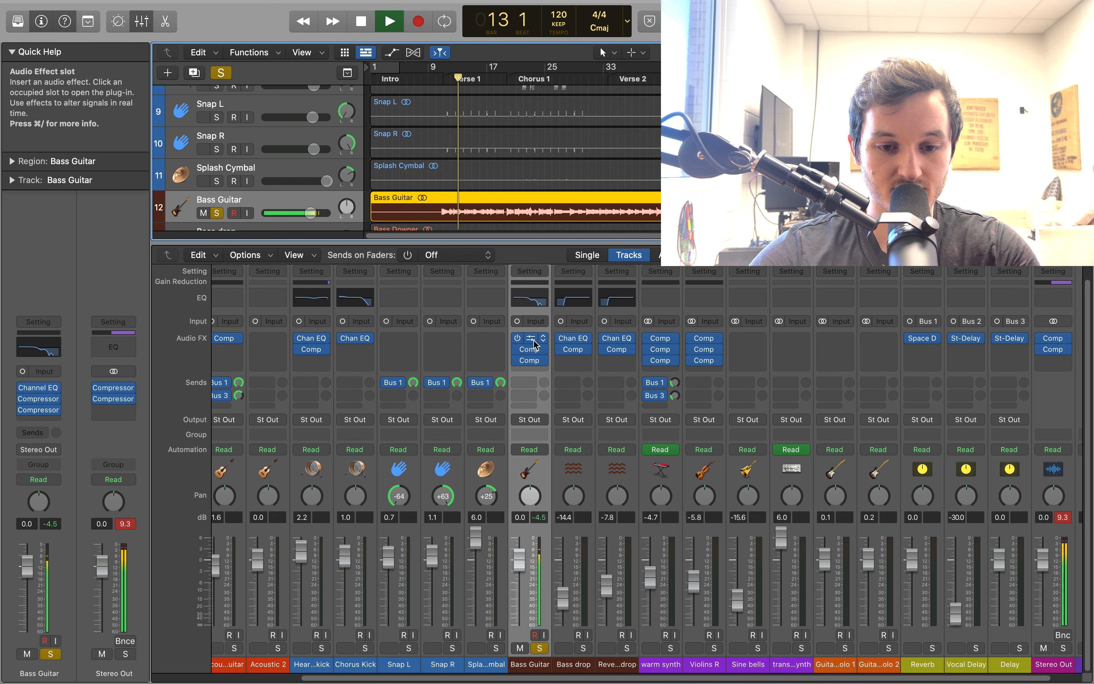
key("space")
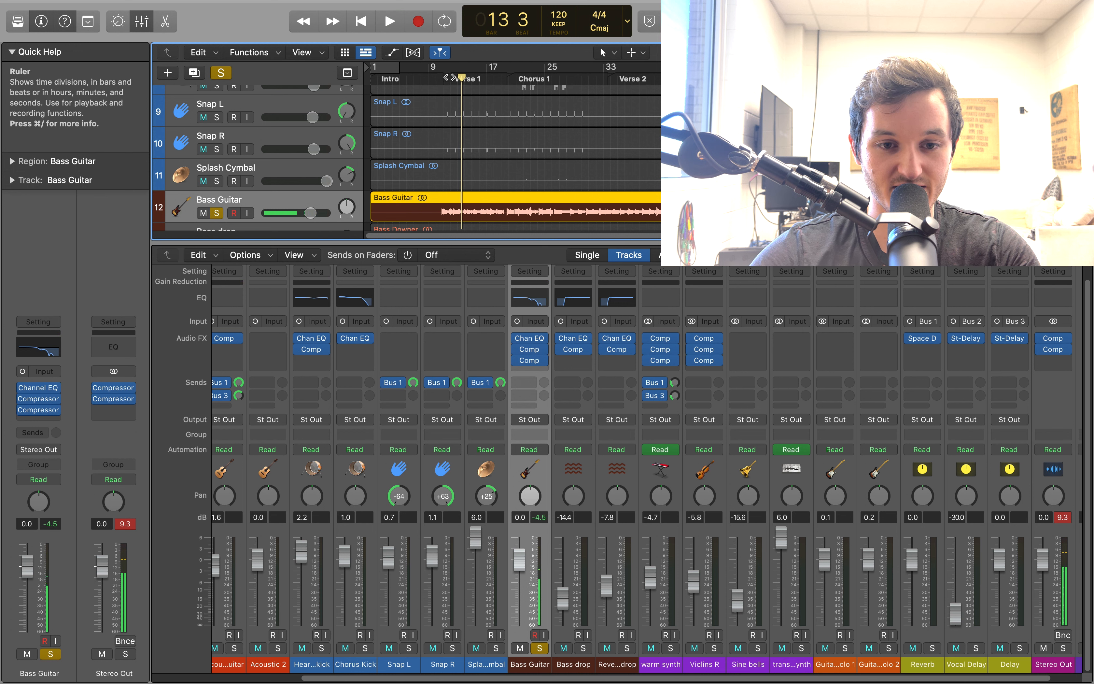
Play the soloed Bass Guitar from bar 20 with its Channel EQ and both Compressors bypassed, and stop playback
left_click(509, 79)
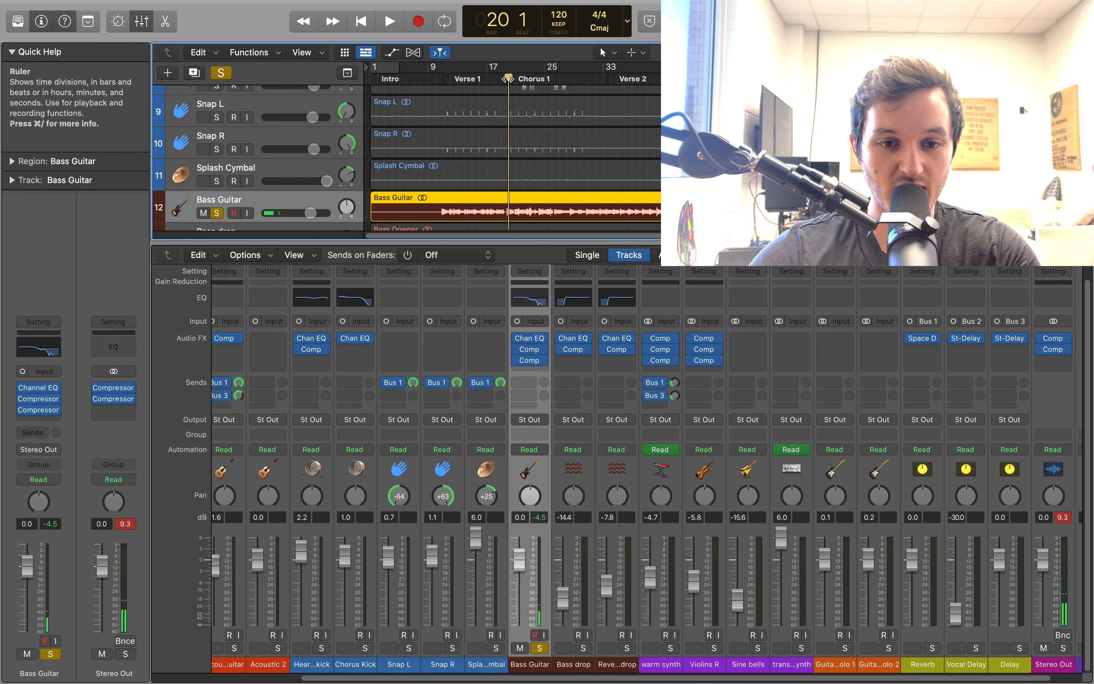
left_click(529, 338)
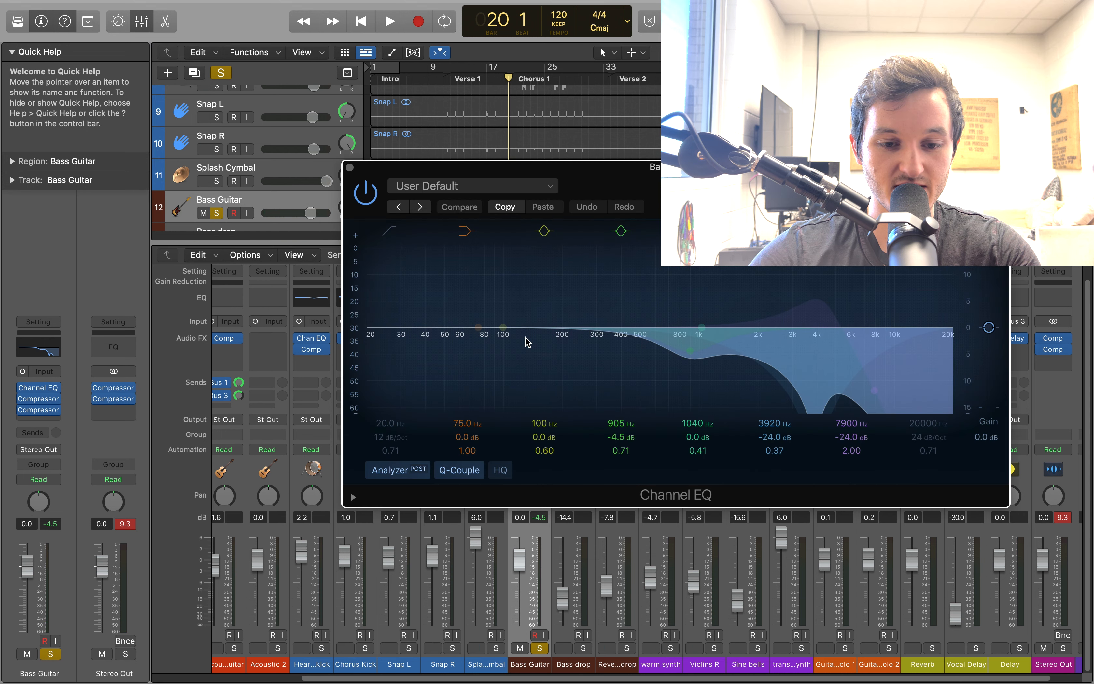
left_click(374, 199)
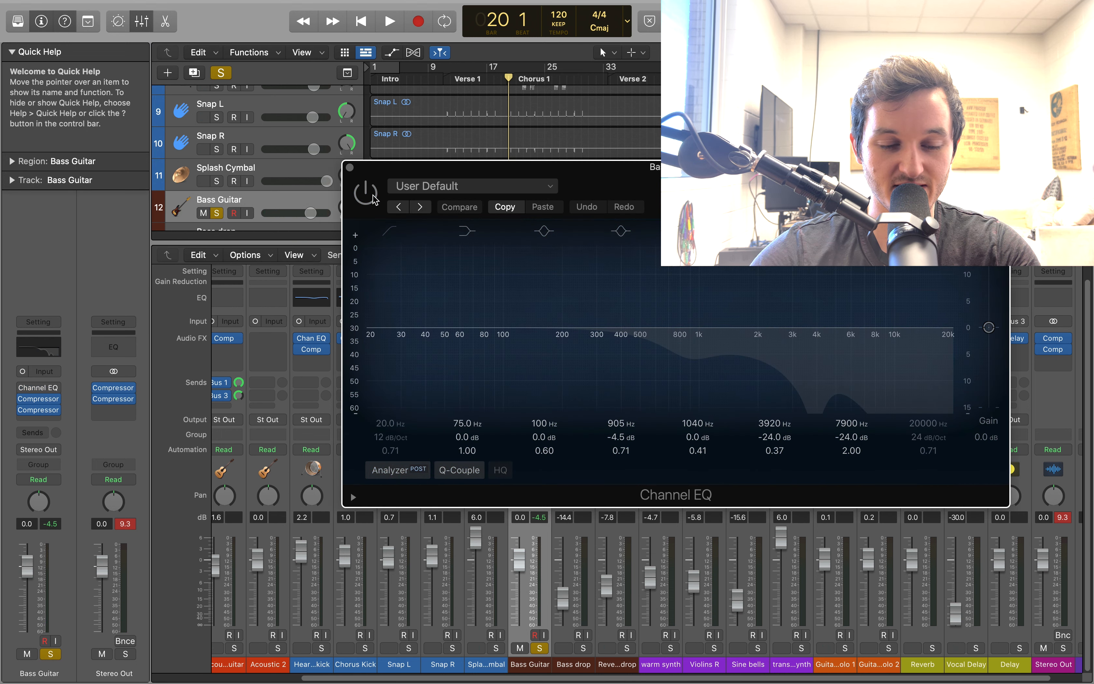
key("space")
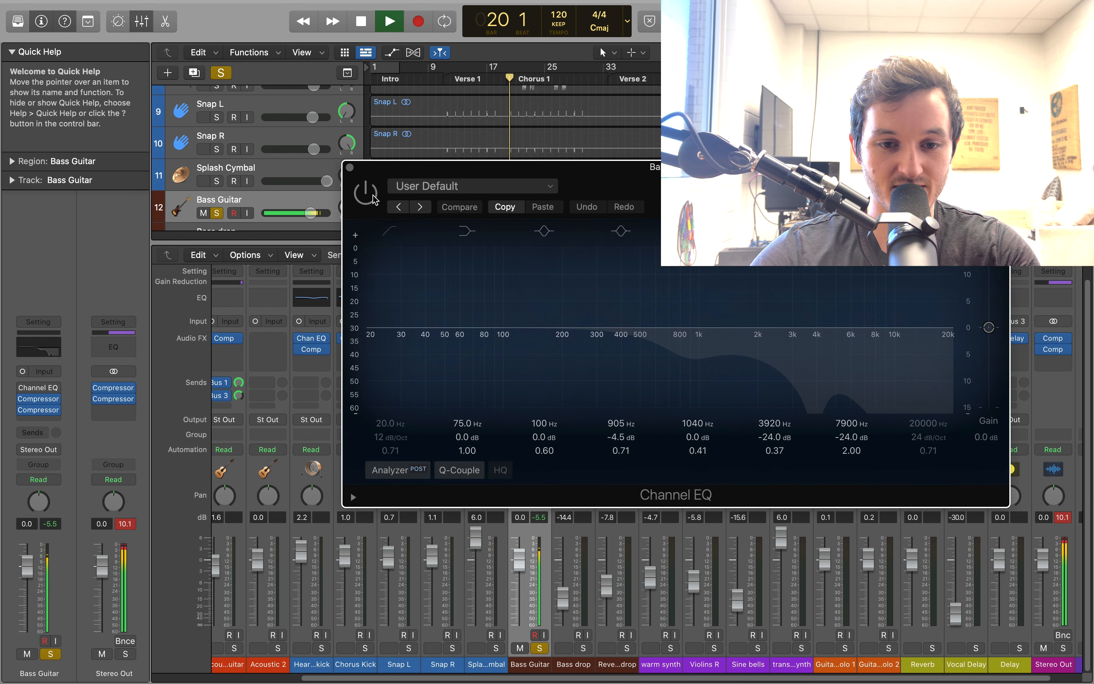
left_click(349, 167)
left_click(518, 349)
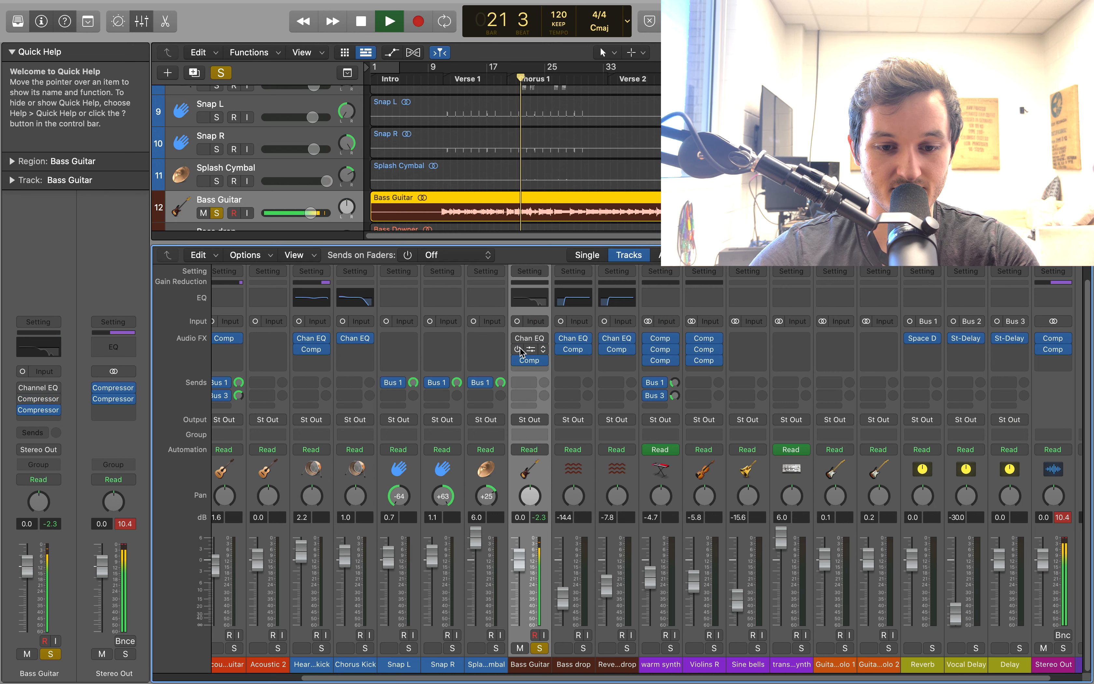
left_click(518, 361)
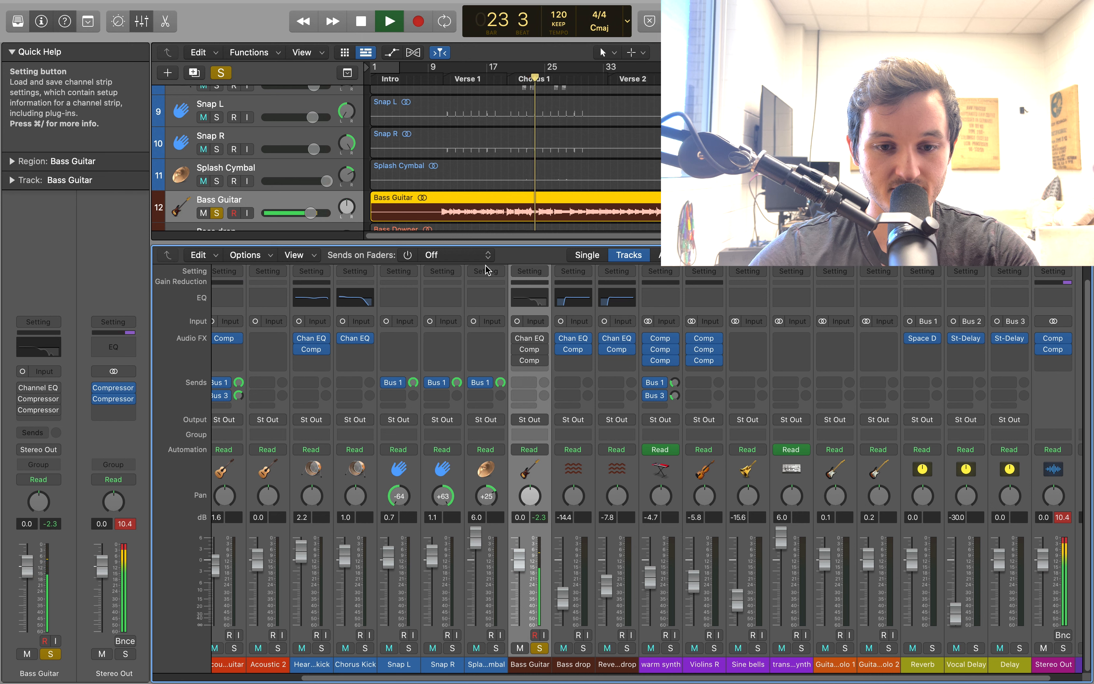
key("space")
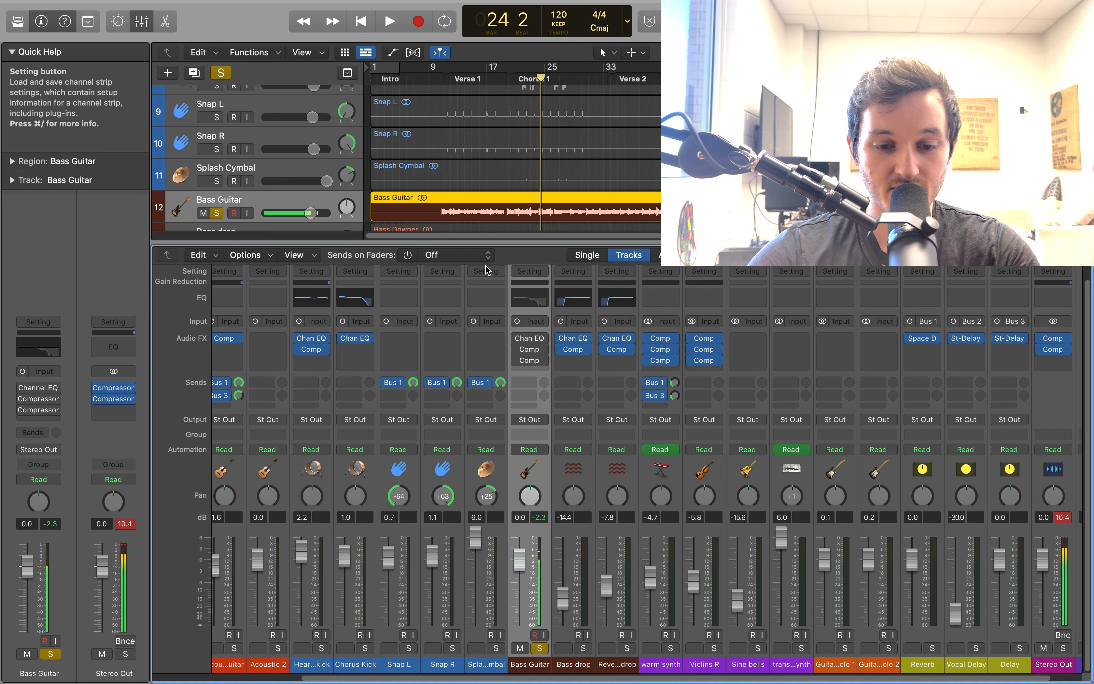
Re-enable the Bass Guitar's Channel EQ and both Compressors, and open the EQ to examine its mid and high-frequency cuts
left_click(517, 338)
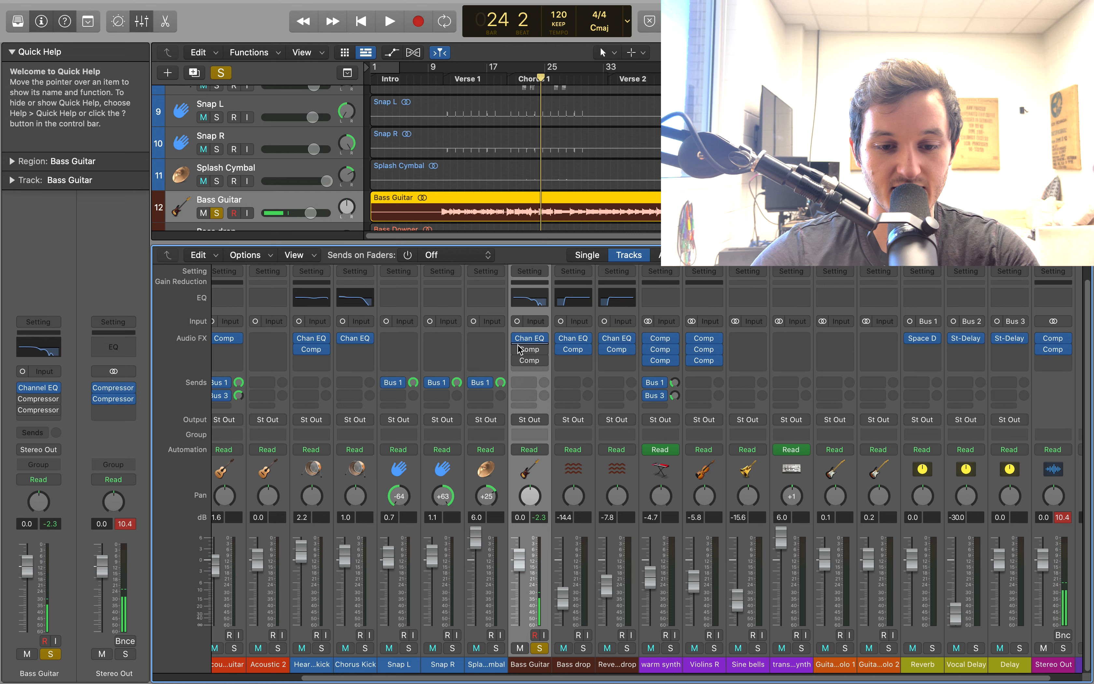
left_click(518, 349)
left_click(529, 340)
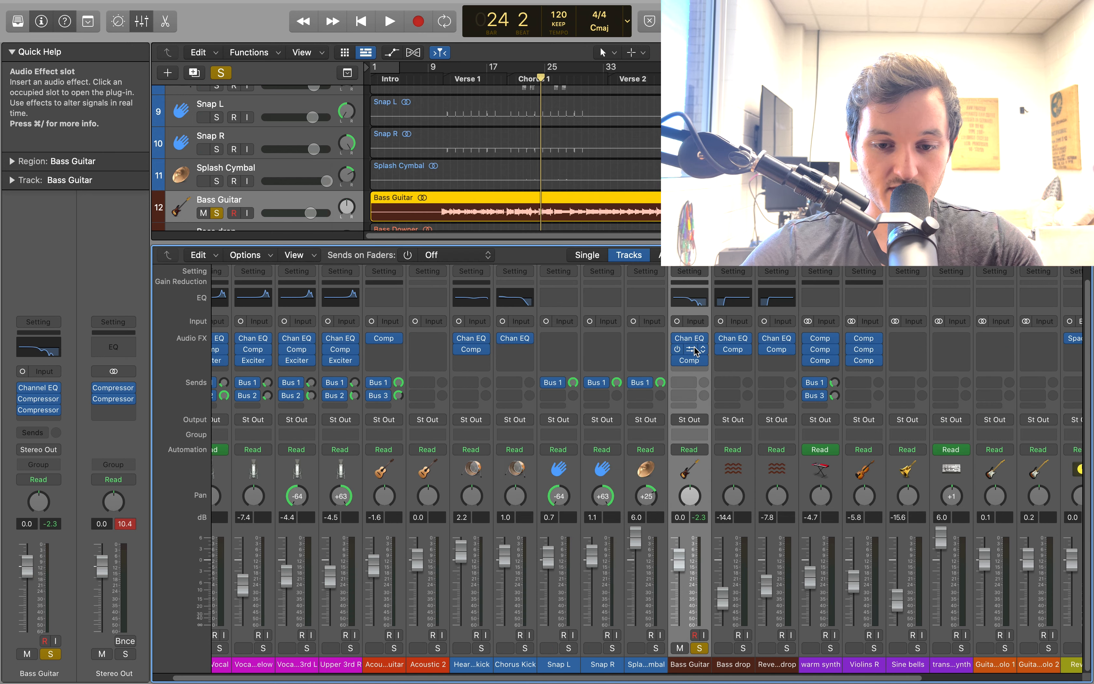
Open the Bass Guitar's first Compressor, examine its threshold, ratio, make-up, knee, attack and release settings, and close it
left_click(696, 348)
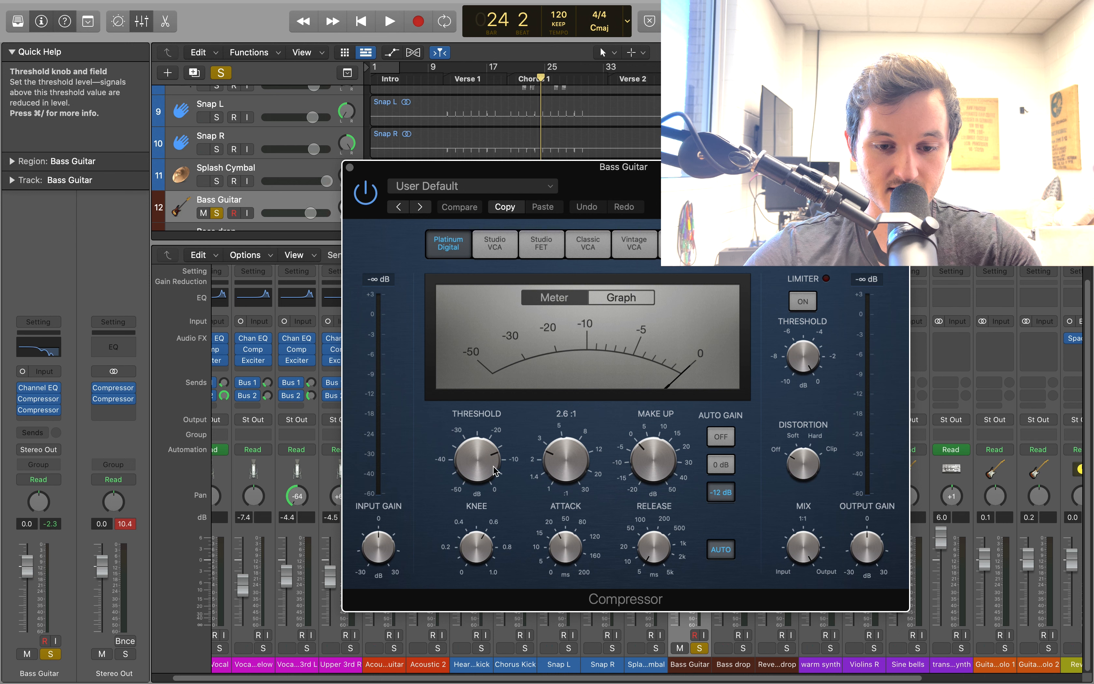
mouse_move(561, 473)
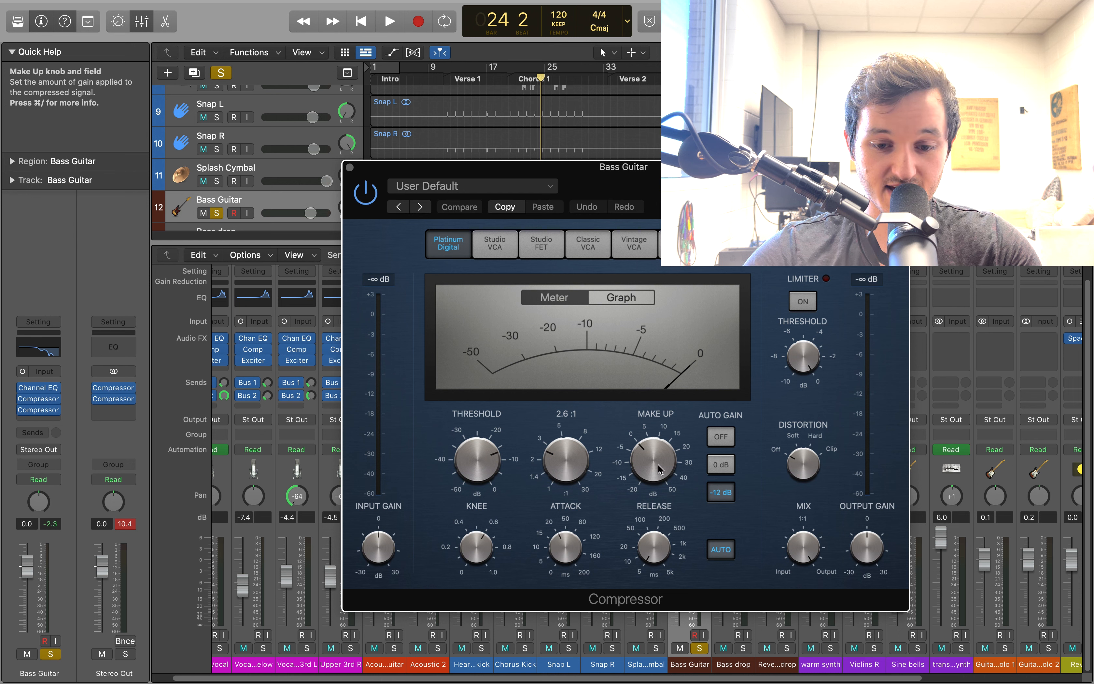
mouse_move(473, 553)
mouse_move(578, 553)
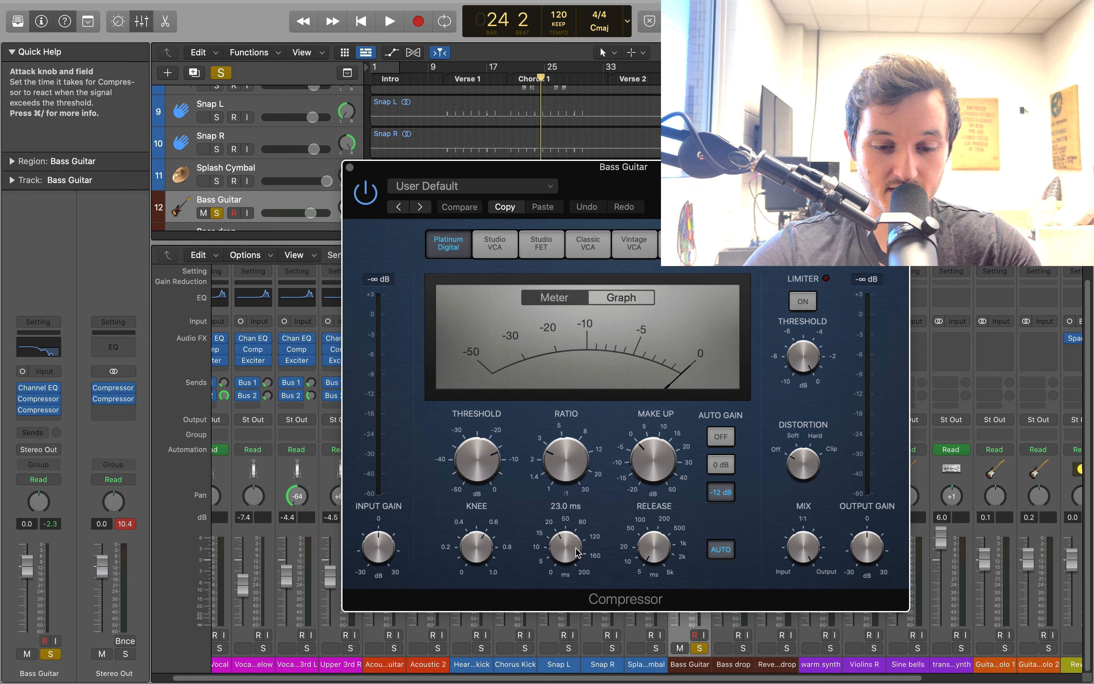
mouse_move(661, 555)
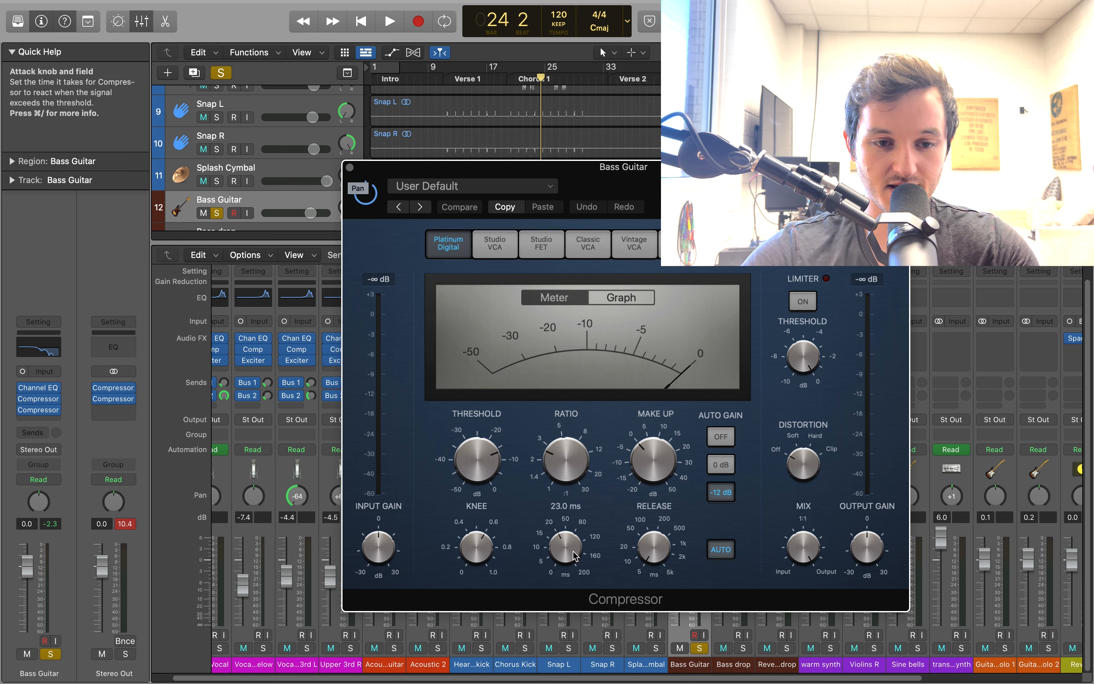
left_click(352, 170)
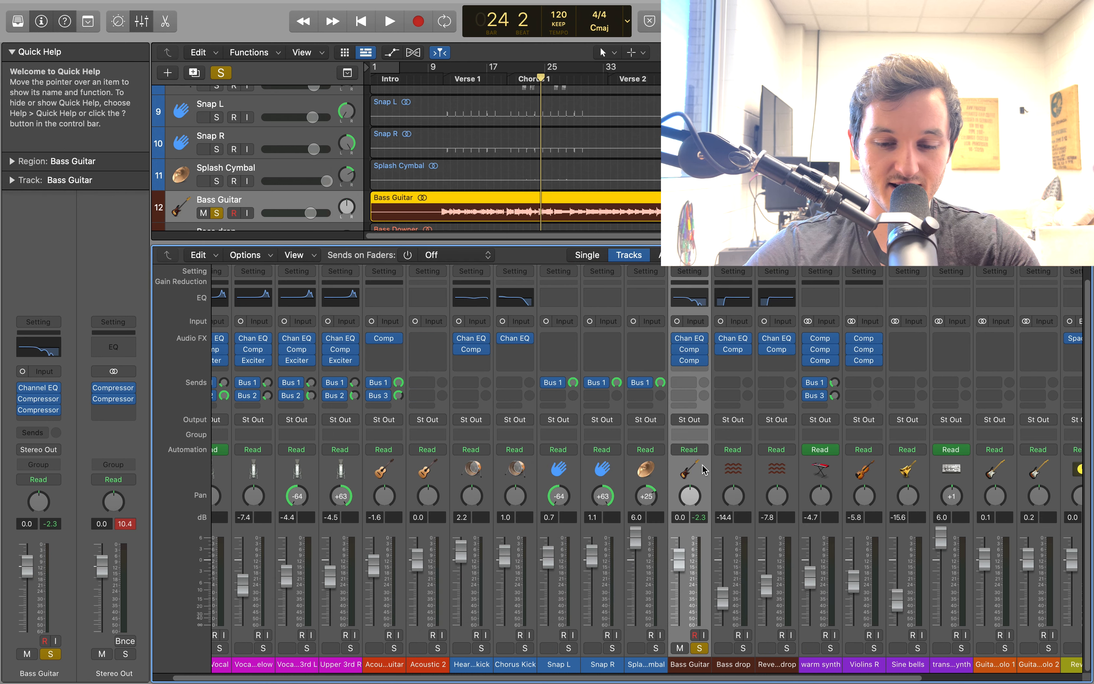
Select the Bass drop track and examine its Channel EQ low cut and its Compressor settings, closing each plug-in
mouse_move(692, 361)
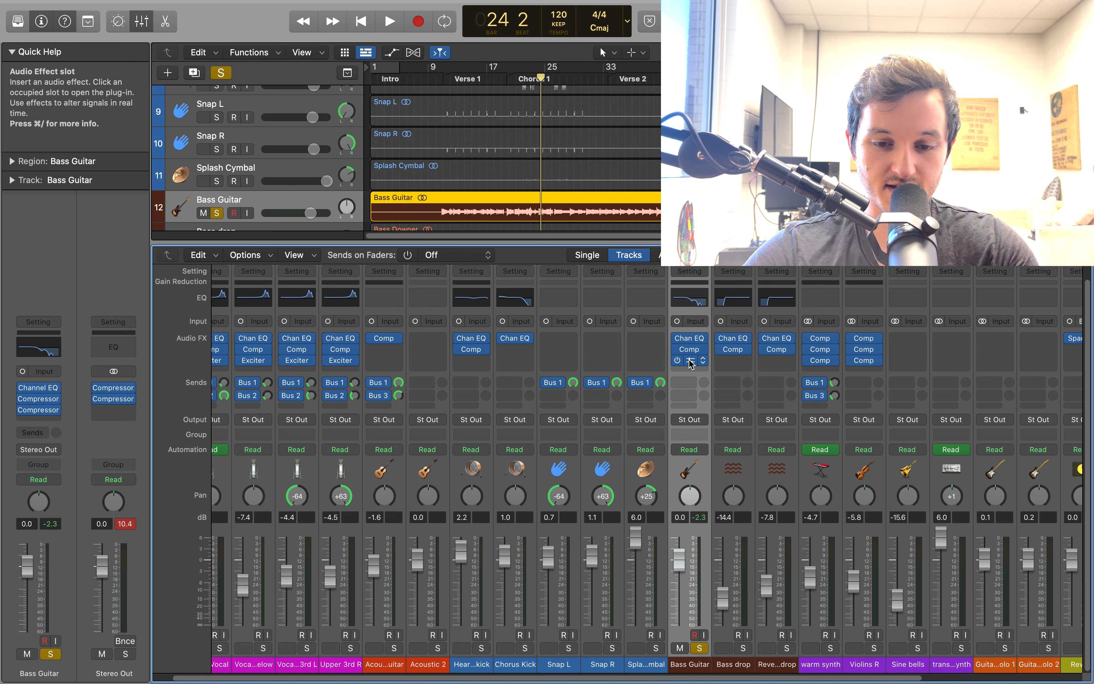
left_click(745, 473)
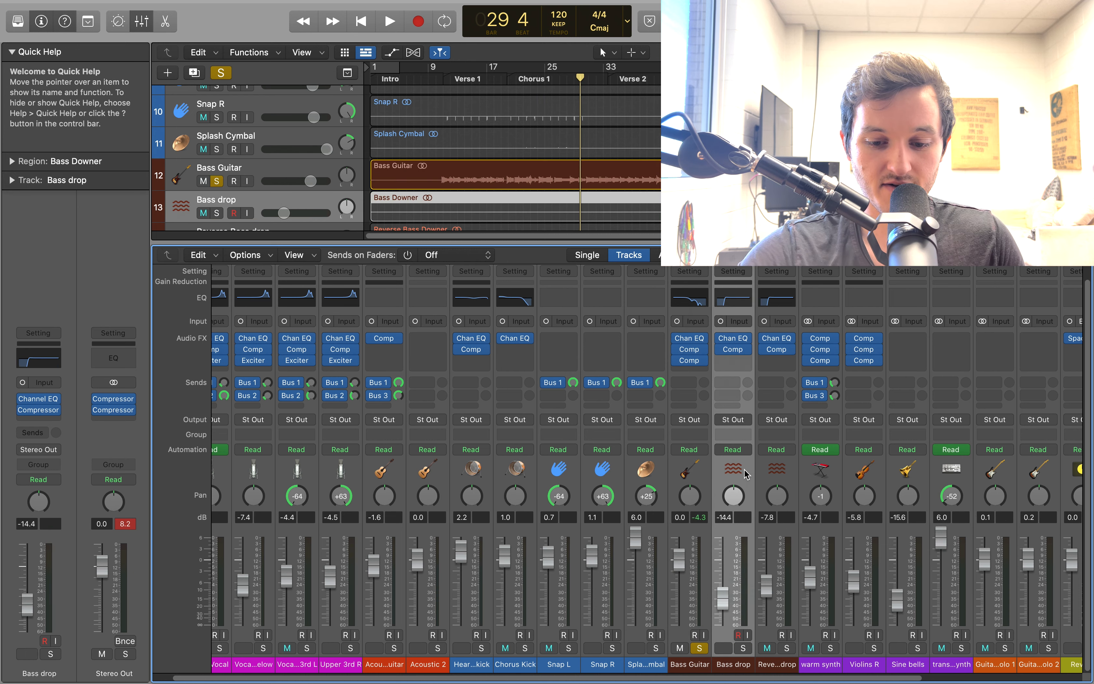
left_click(733, 339)
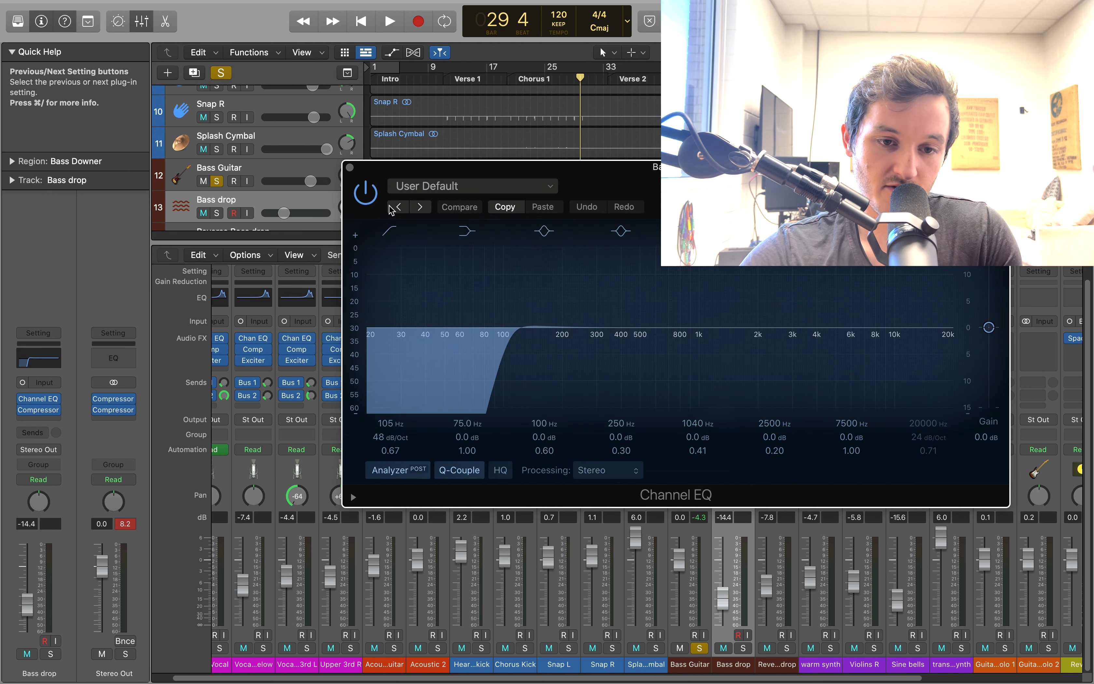
left_click(350, 168)
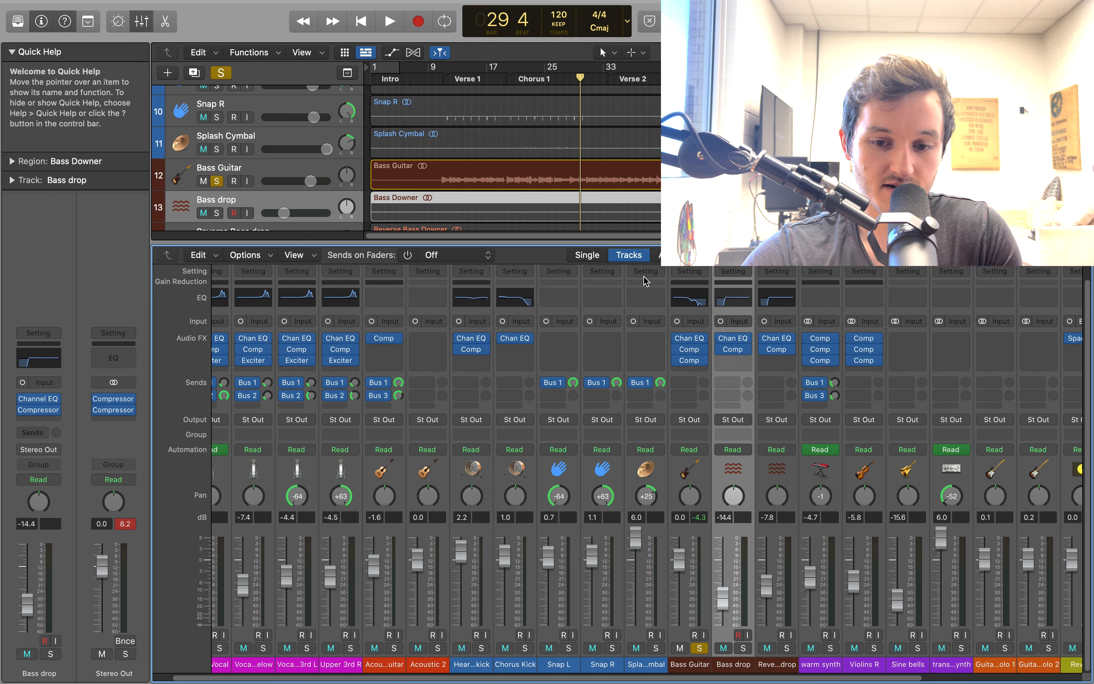
left_click(734, 350)
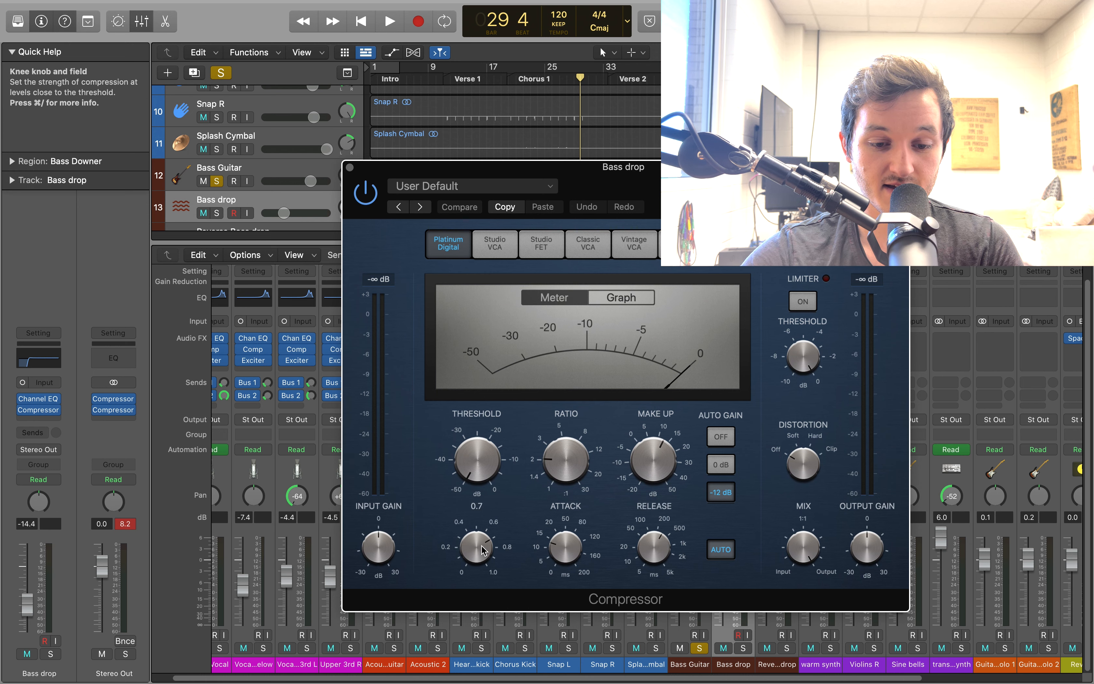
left_click(350, 167)
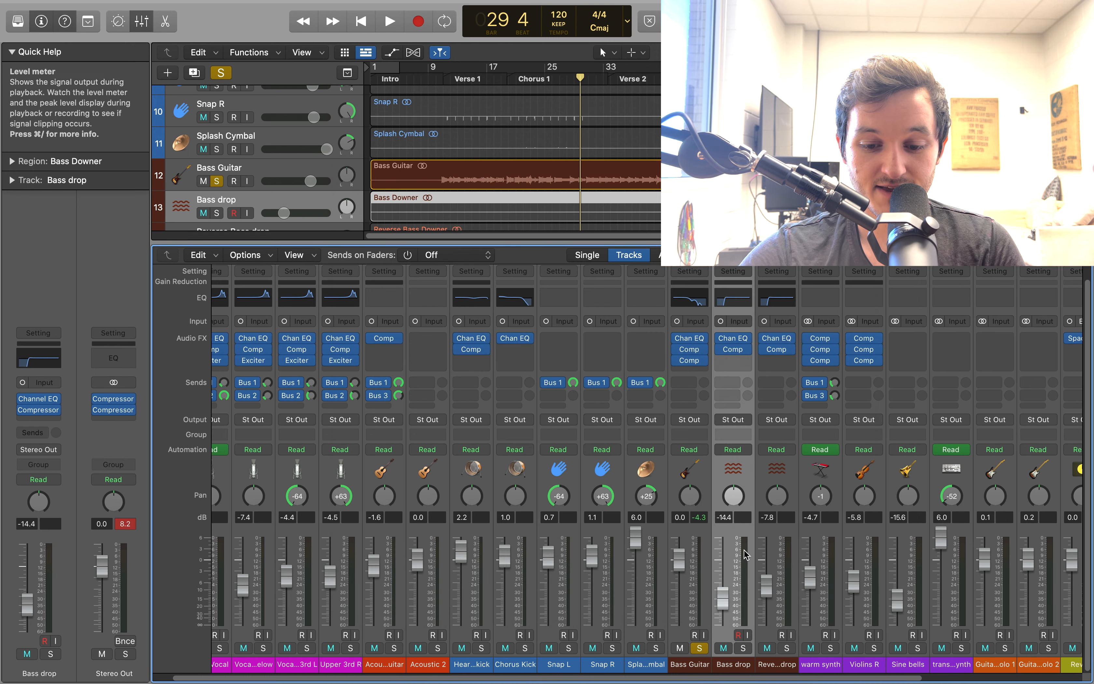
Step past the Reverse Bass drop to the warm synth track, examine its first Compressor's settings, and close the plug-in
left_click(793, 477)
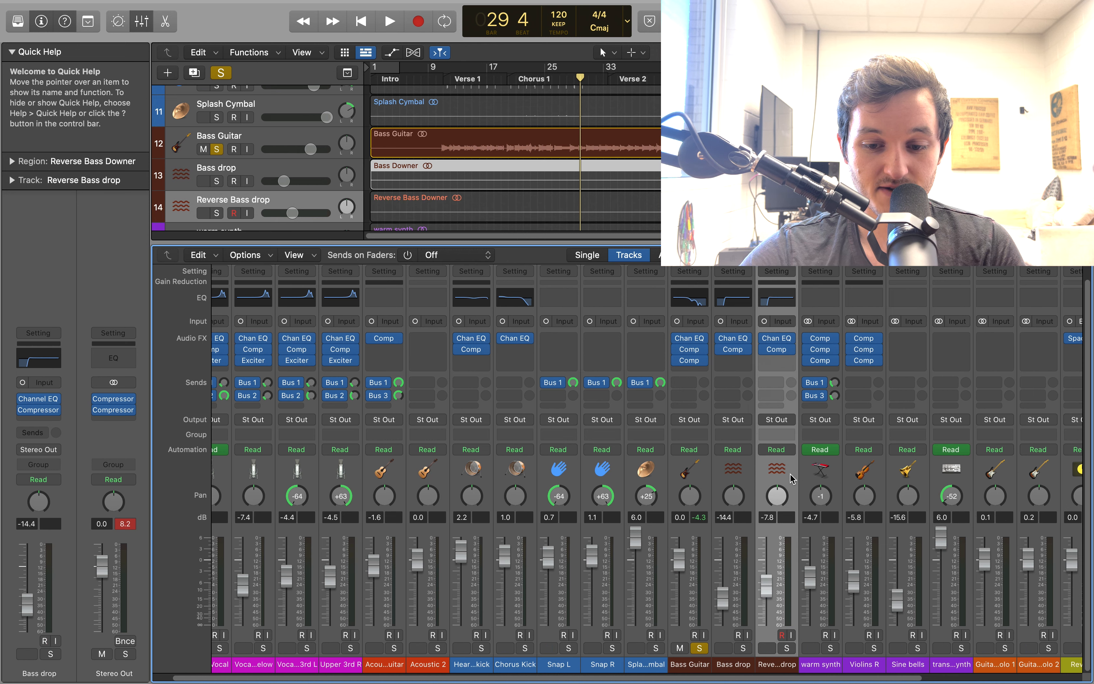
key("Right")
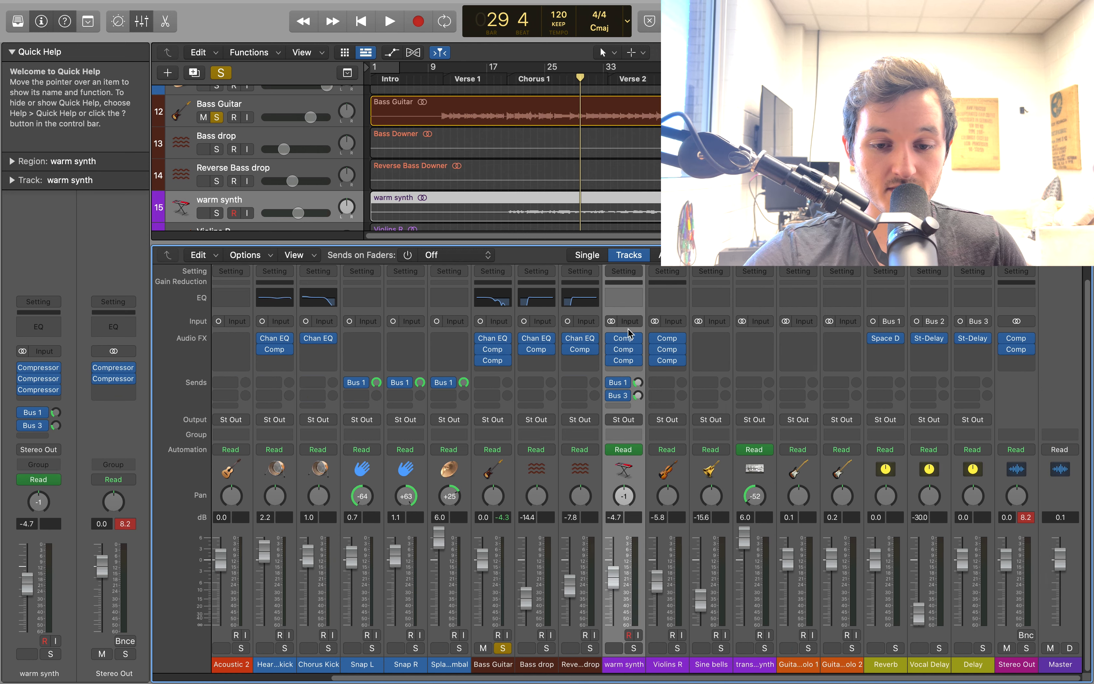
left_click(624, 342)
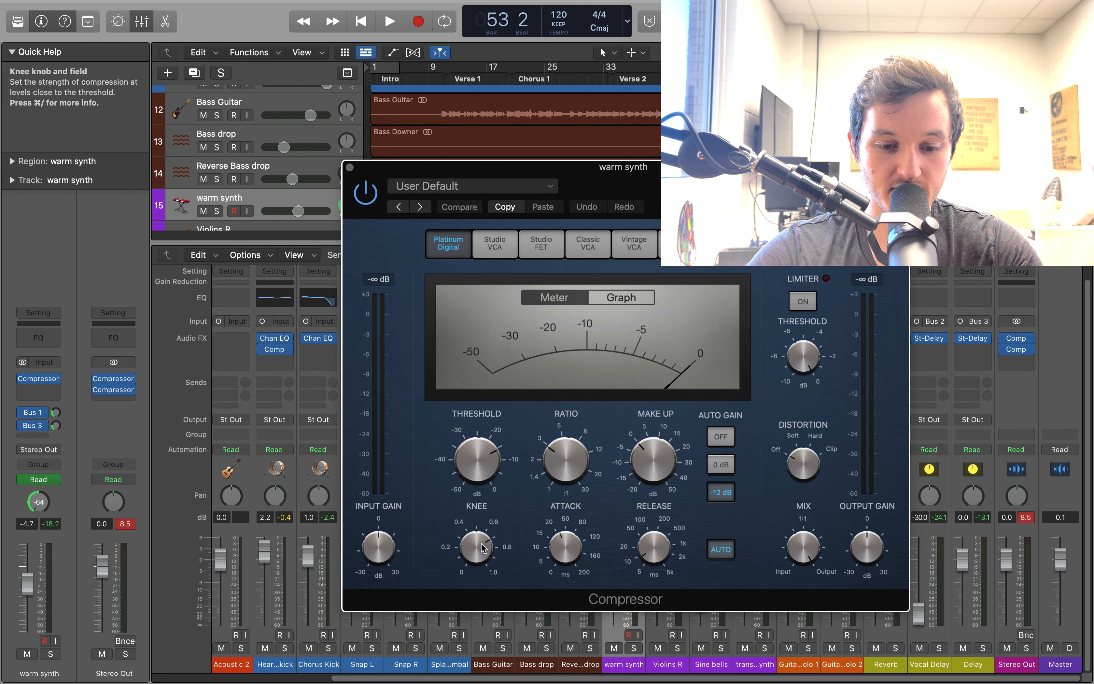
left_click(351, 168)
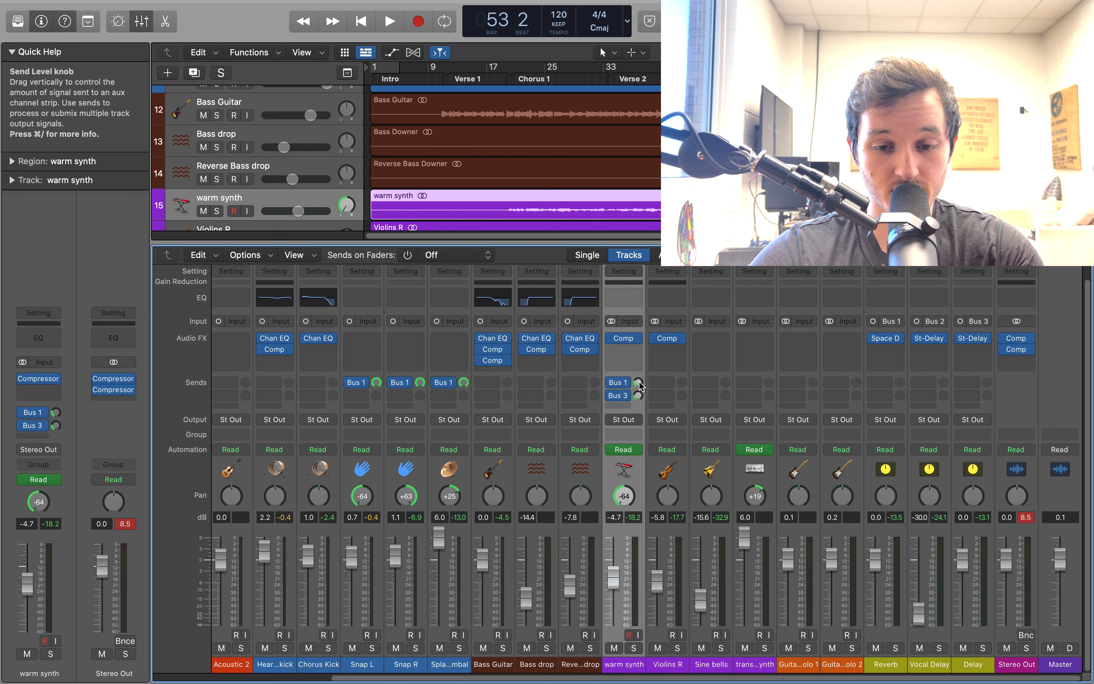
Inspect the warm synth's Bus 1 and Bus 3 sends and set its volume to -4.6 dB
left_click(638, 383)
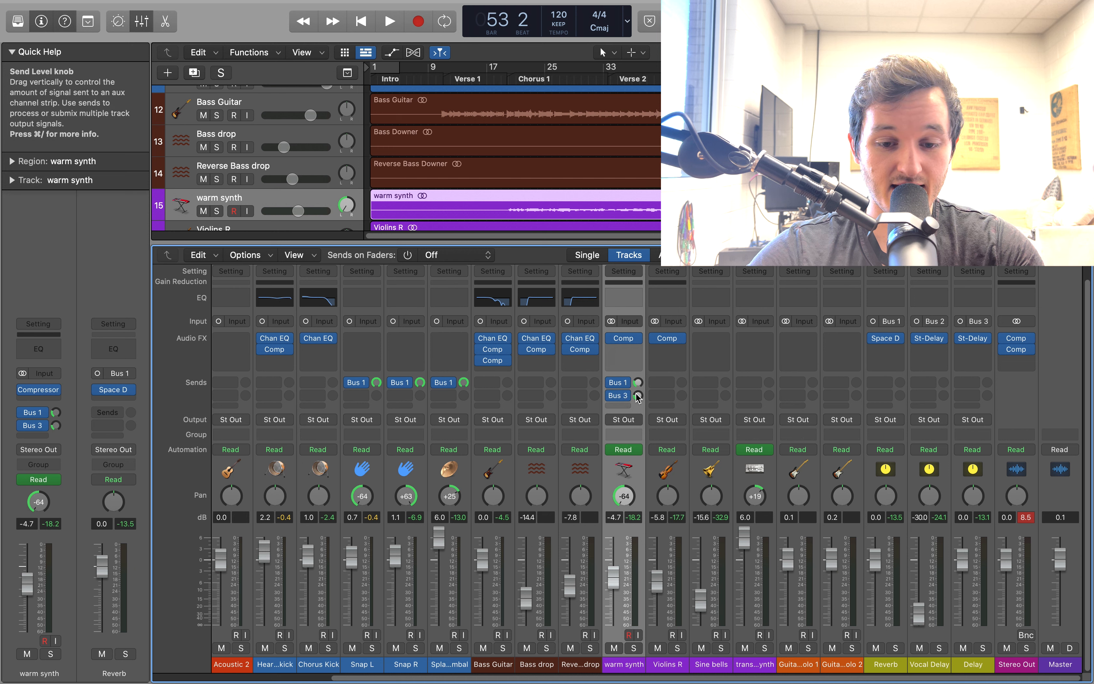
left_click(637, 397)
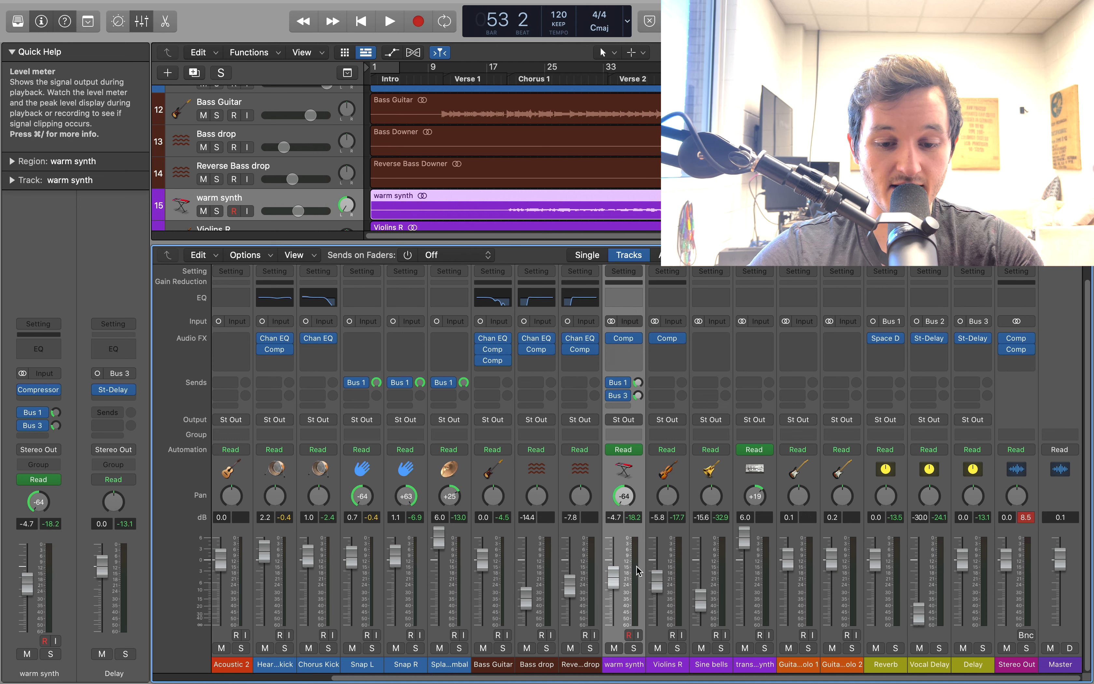
left_click(620, 581)
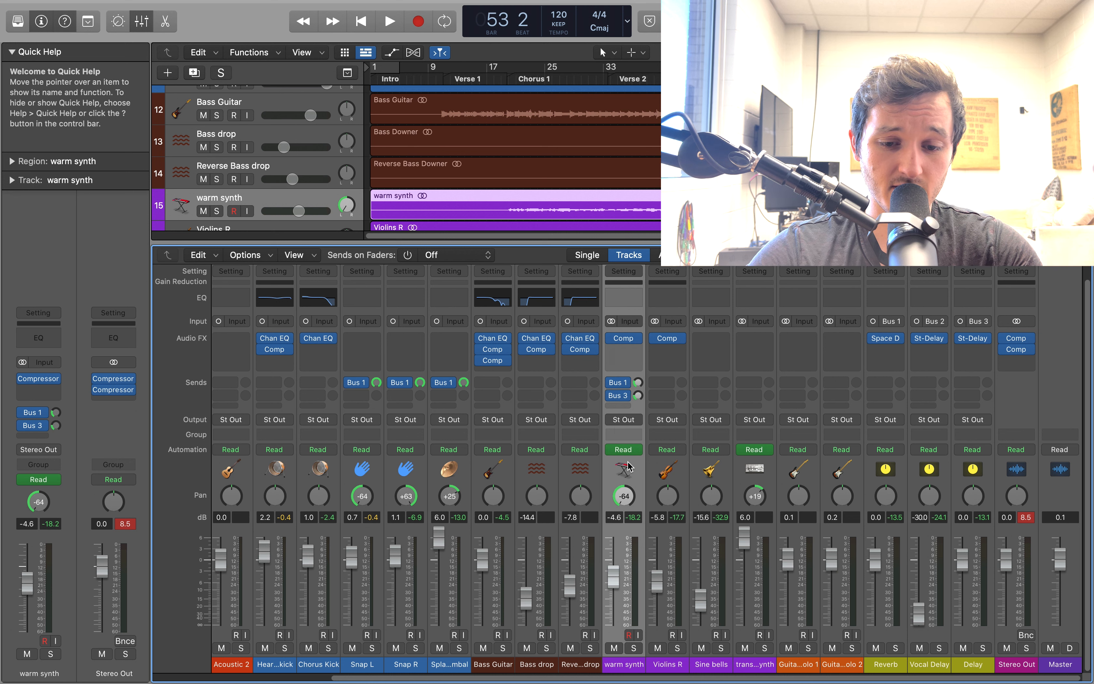
Pan the Violins R track to +63, examine its Compressor settings, and close the plug-in
left_click(683, 505)
left_click_drag(683, 504, 681, 475)
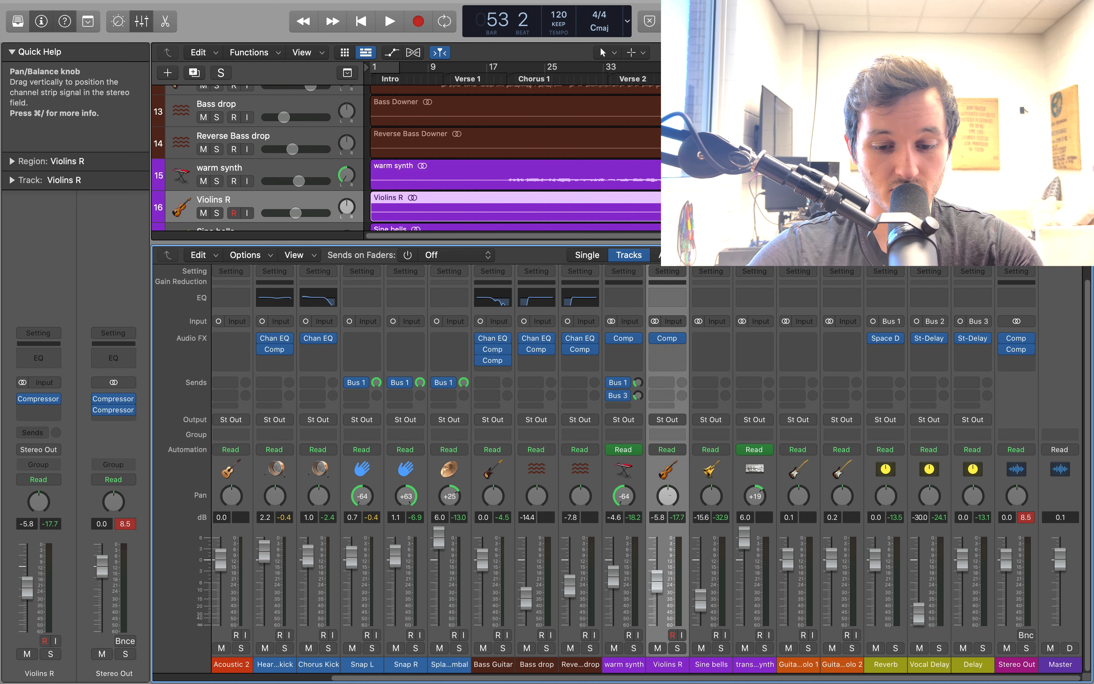
left_click(668, 340)
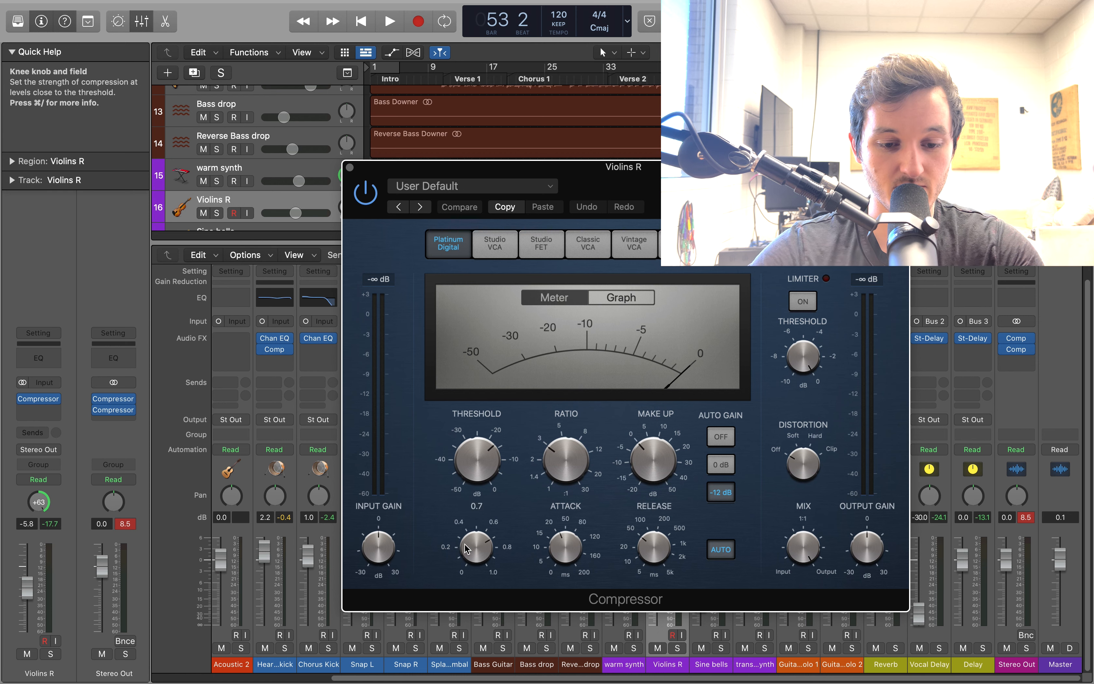
left_click(351, 168)
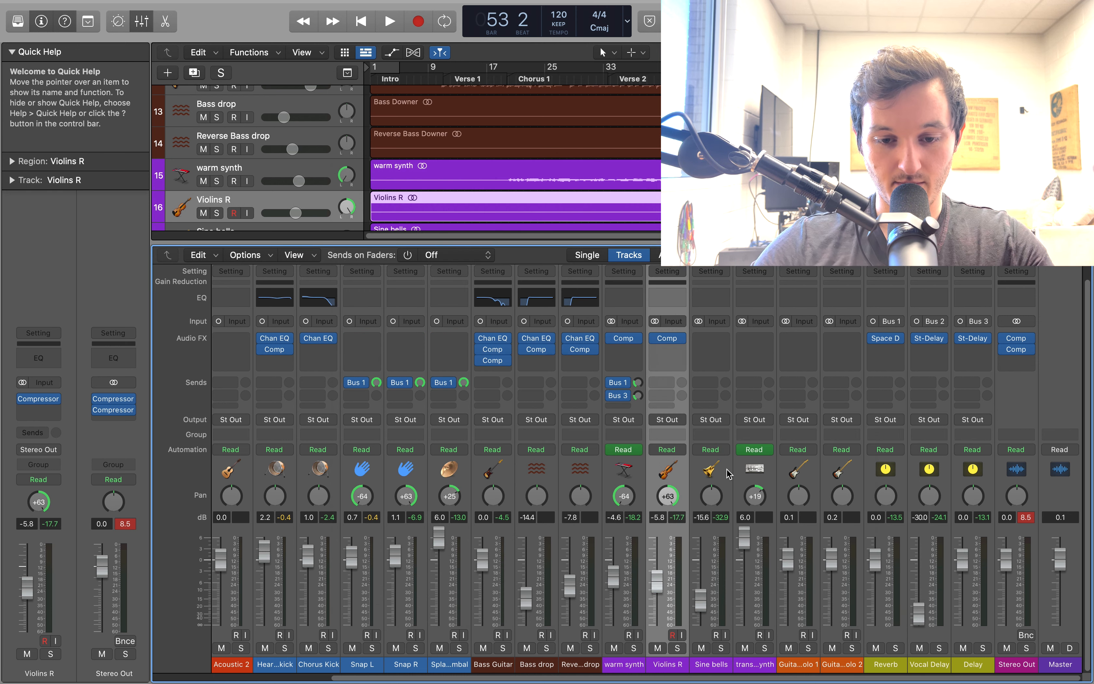
Go through the Sine bells, transition synth, Guitar solo 1 and Guitar solo 2 channel strips, examining their levels and panning
left_click(722, 483)
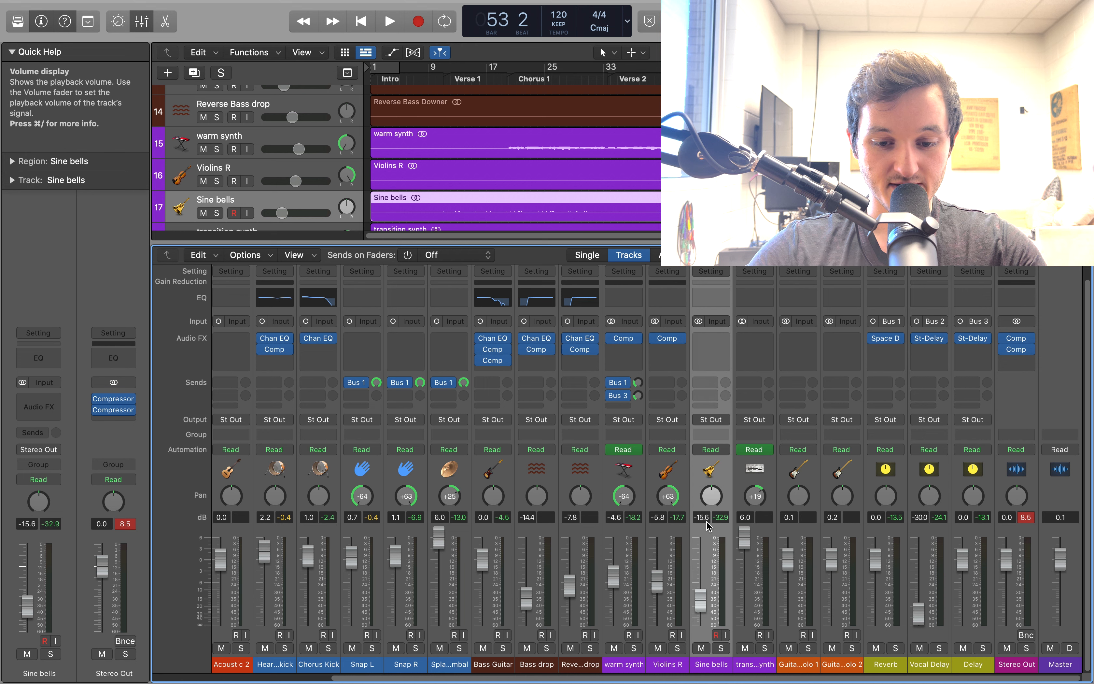
left_click(772, 472)
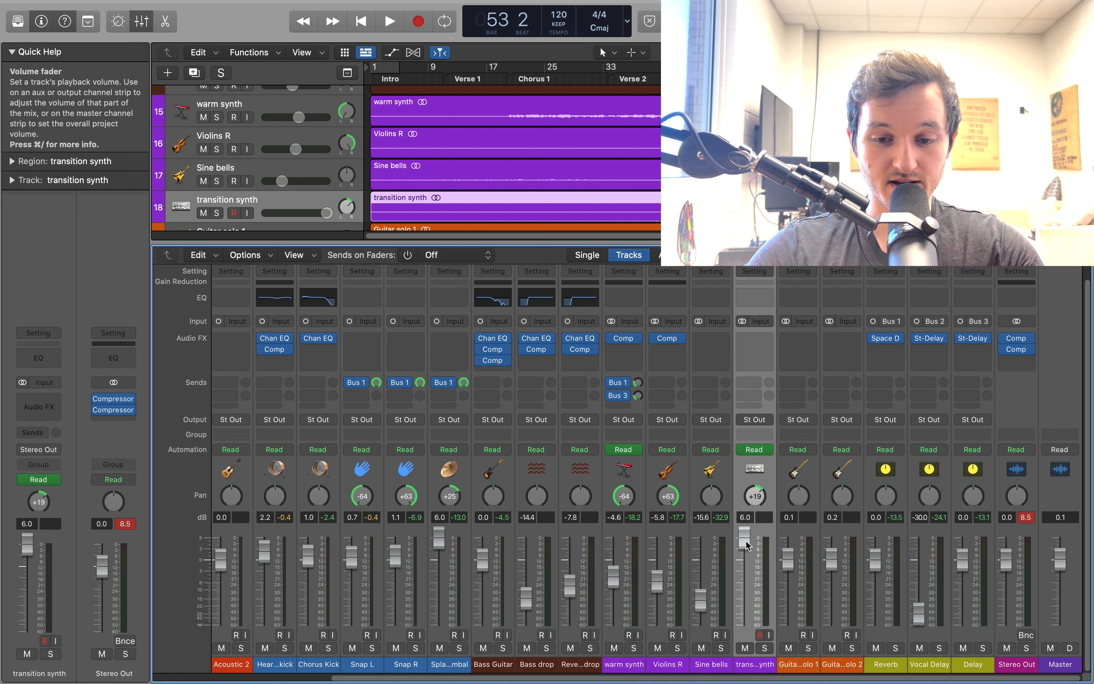
left_click(802, 532)
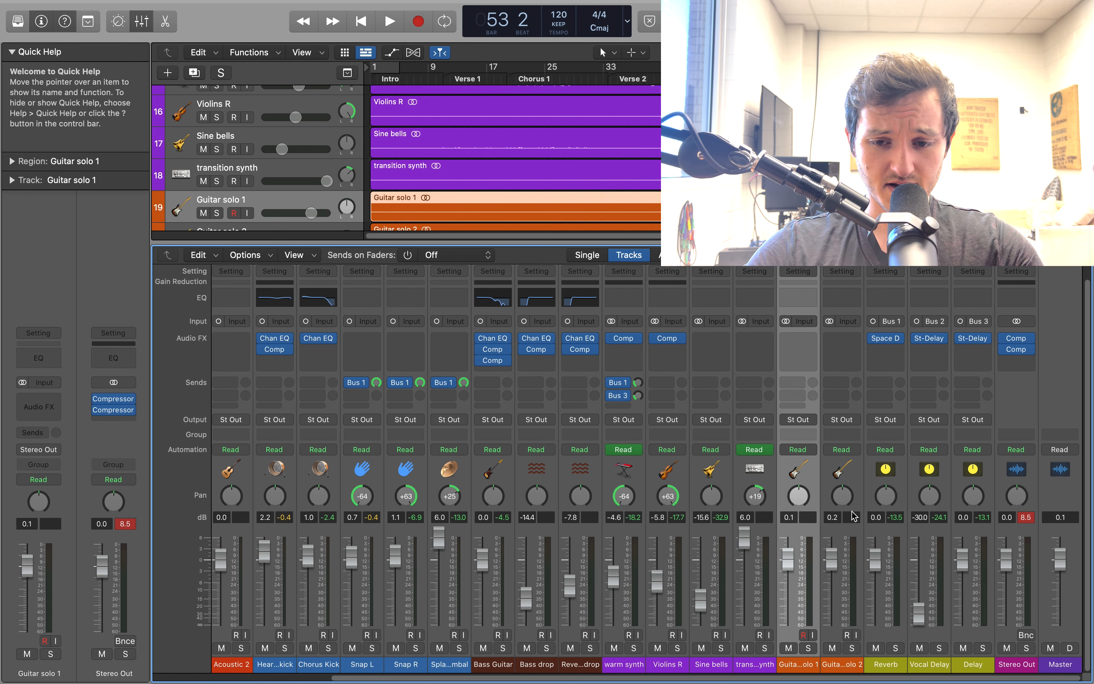
left_click(853, 528)
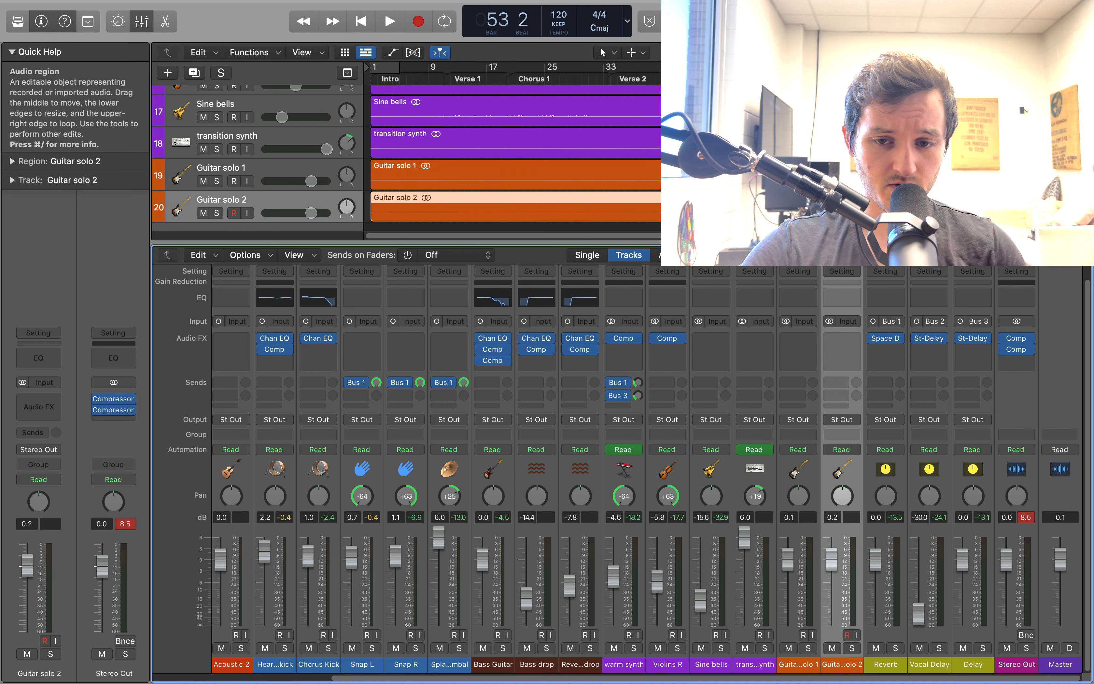
scroll(835, 500, "right", 1)
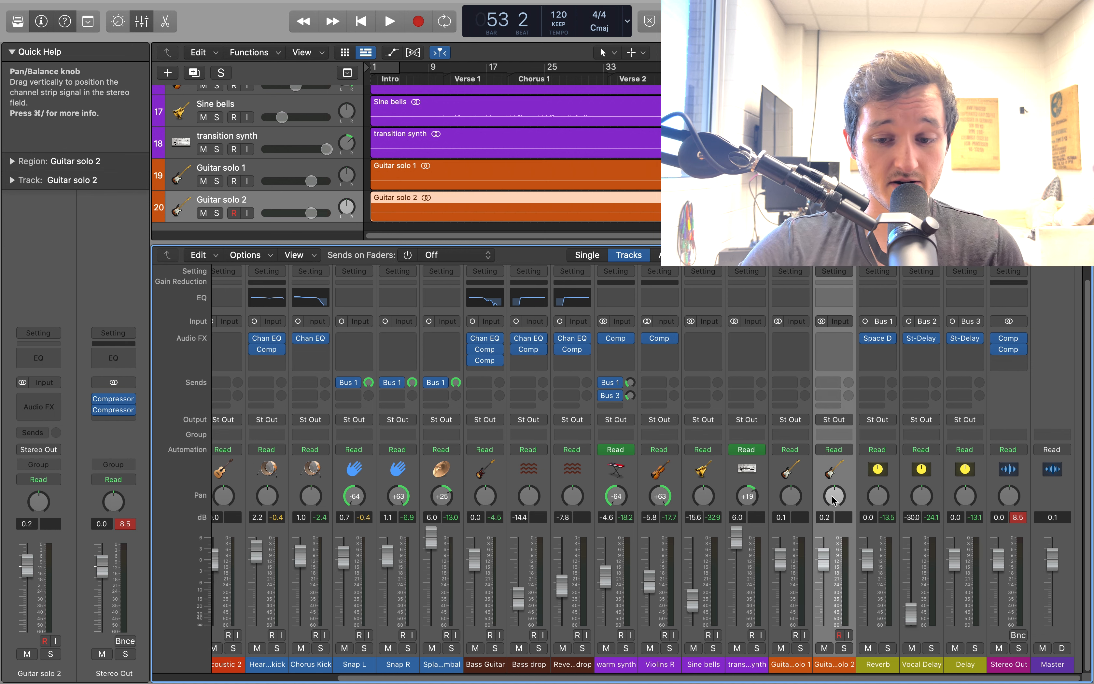
scroll(835, 500, "left", 1)
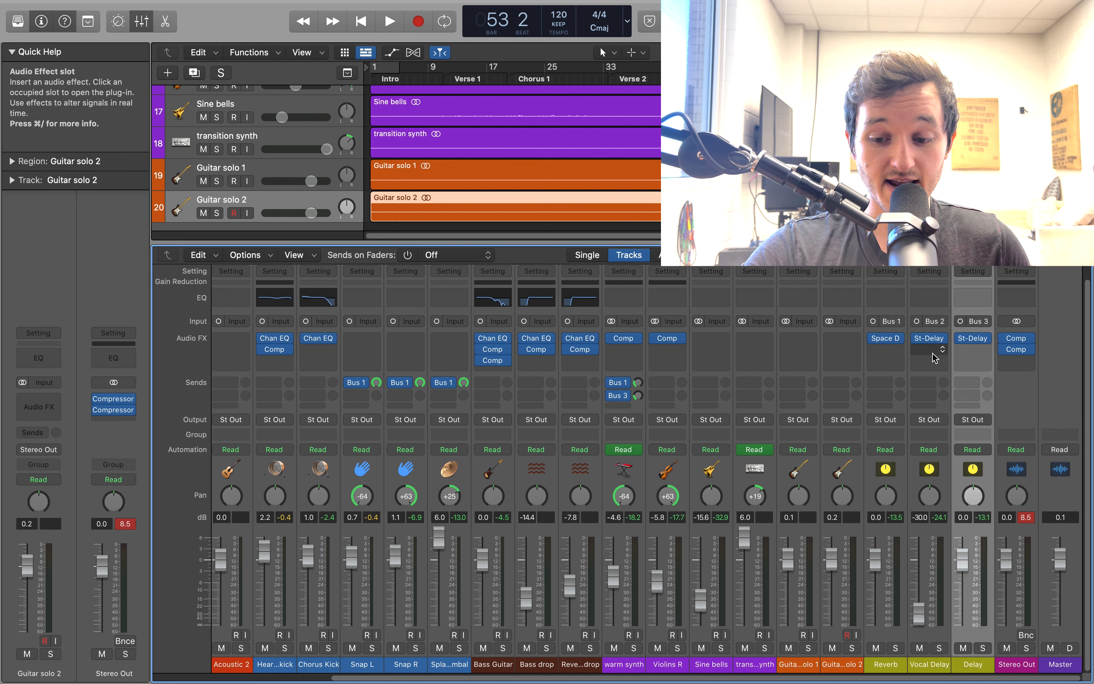
Open the Stereo Out's first Compressor, examine its threshold, ratio, make-up, attack, release and knee settings, and close it
left_click(1018, 343)
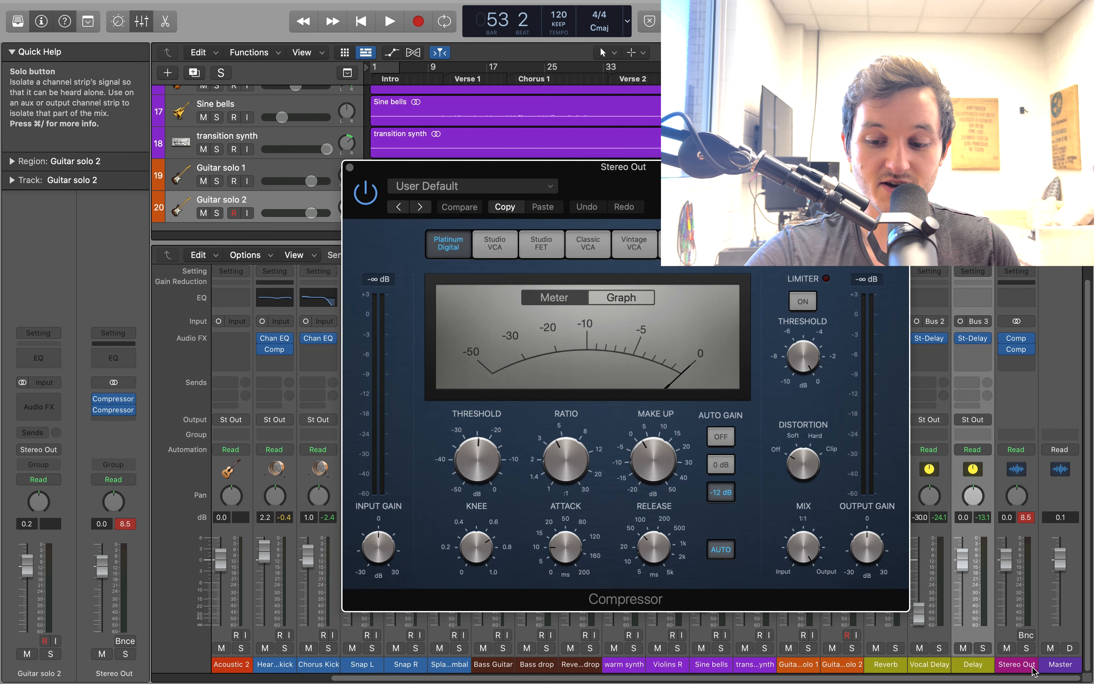
mouse_move(644, 424)
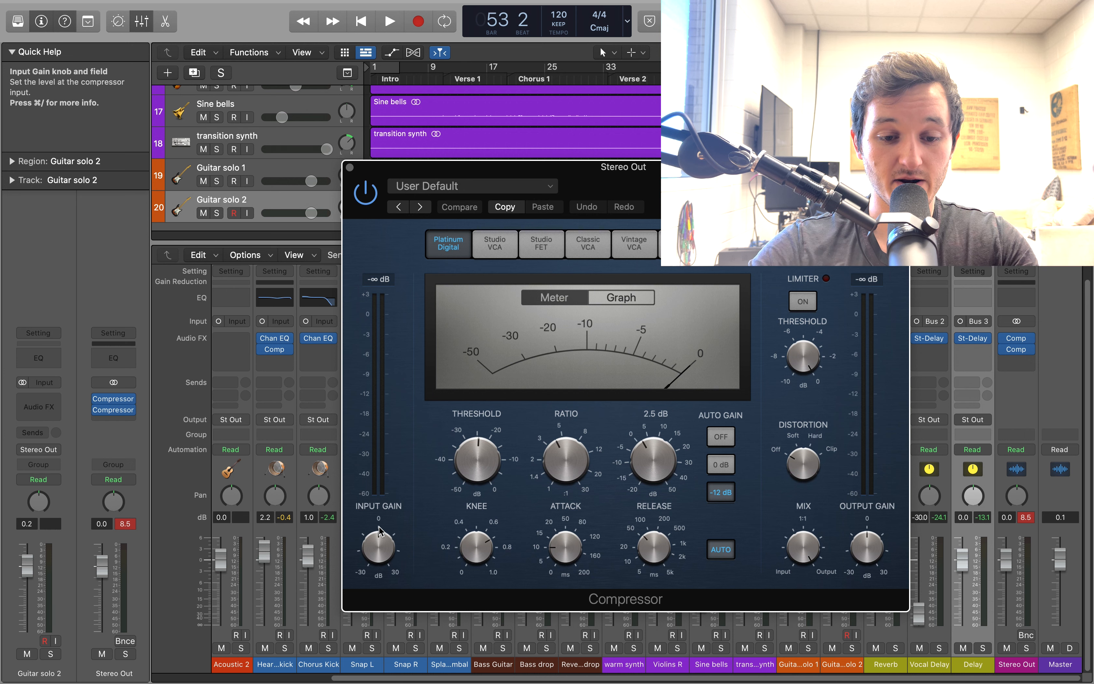
mouse_move(480, 460)
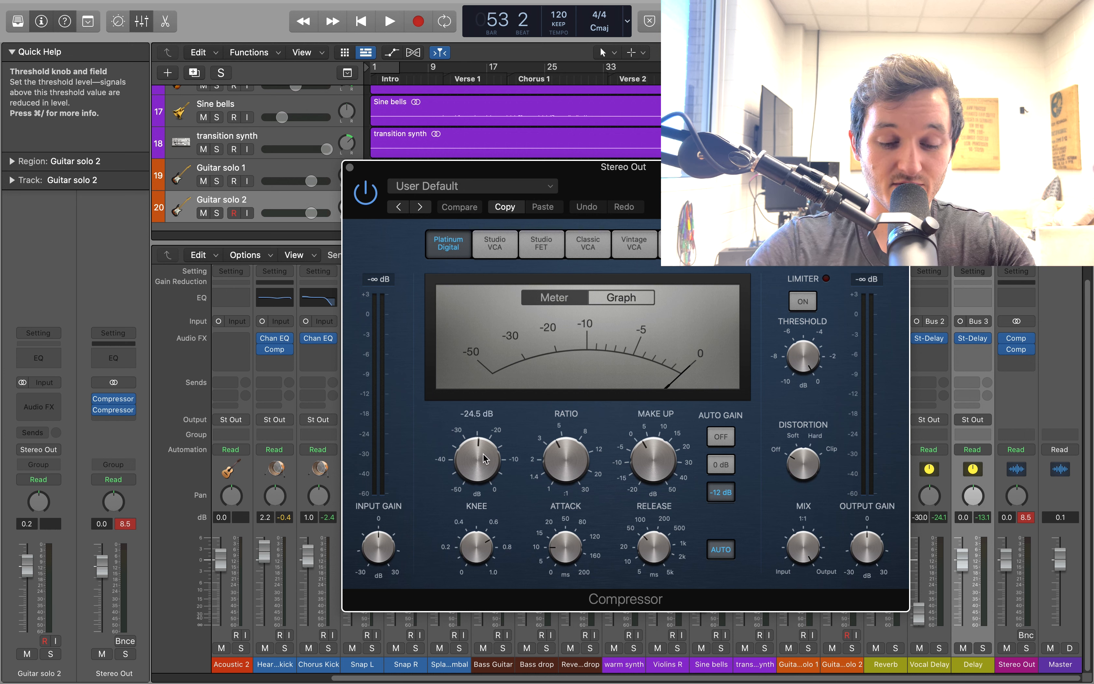
mouse_move(560, 454)
mouse_move(648, 465)
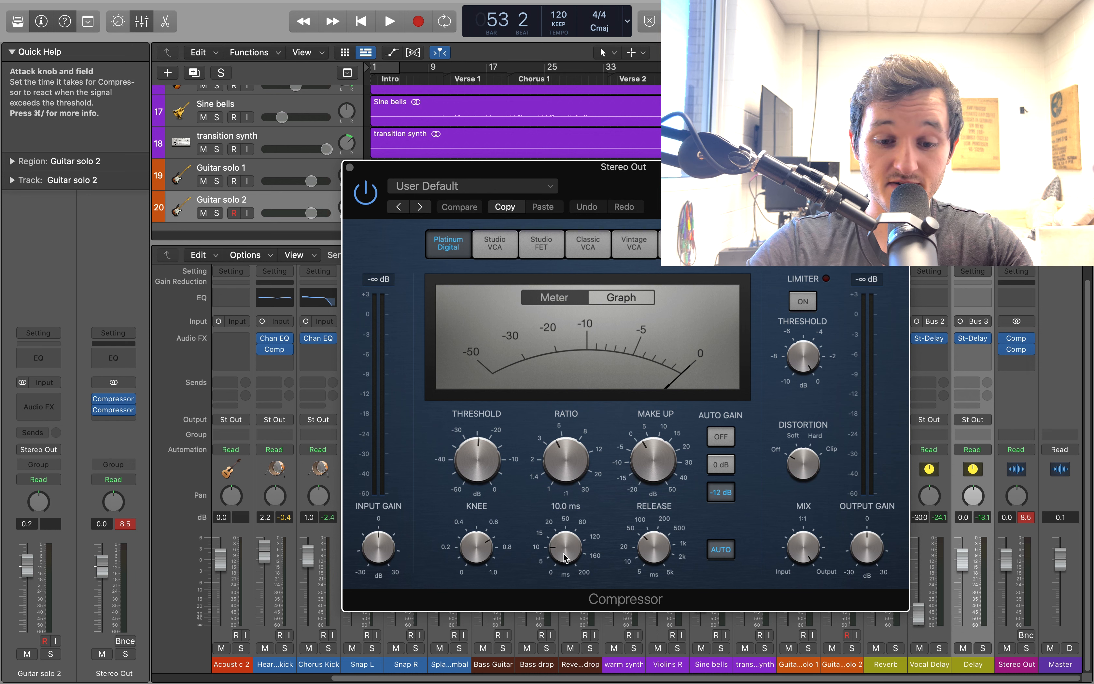
mouse_move(650, 543)
mouse_move(473, 553)
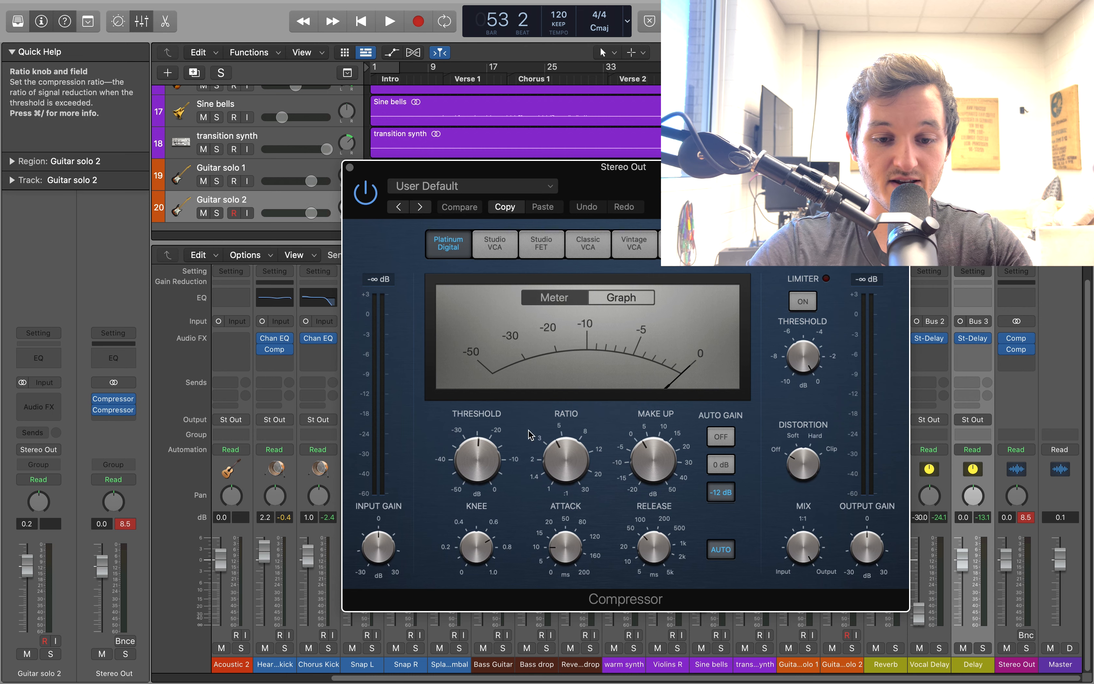
left_click(349, 168)
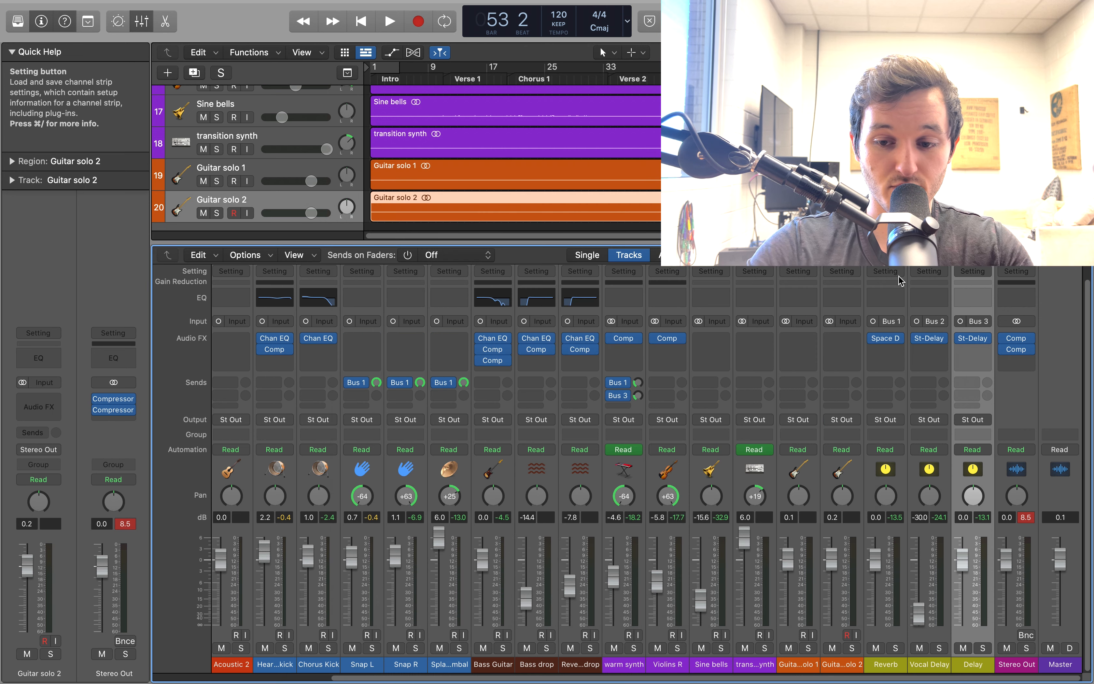
Re-enable the Stereo Out's second Compressor and open it to examine its threshold, make-up, attack and release settings
mouse_move(1010, 355)
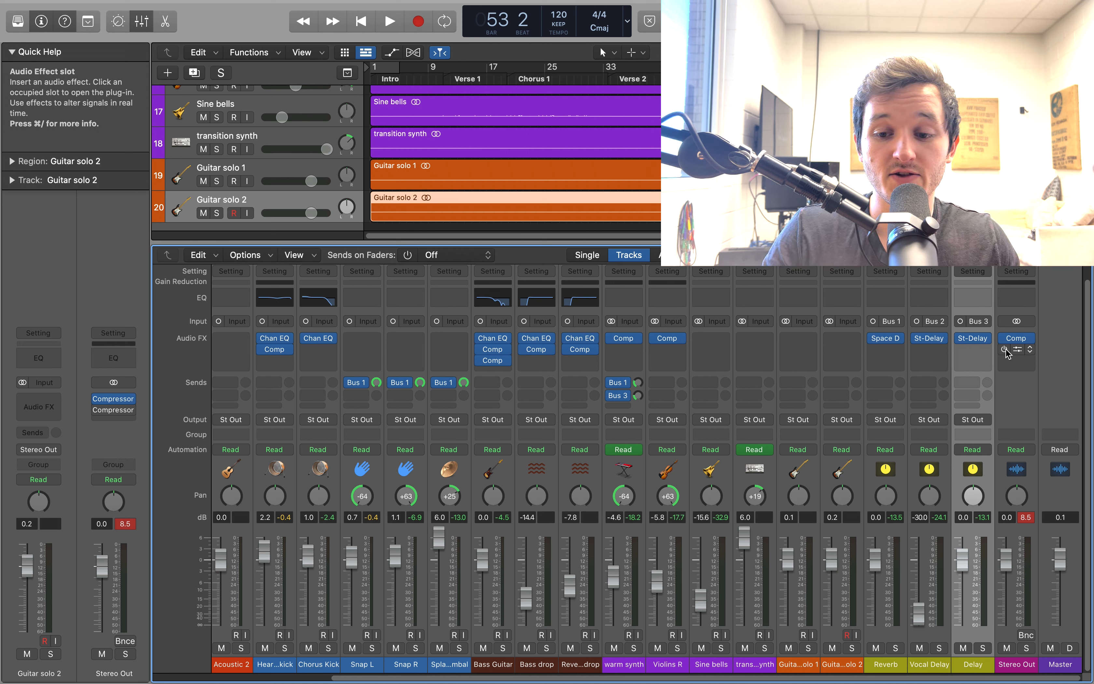
left_click(1005, 351)
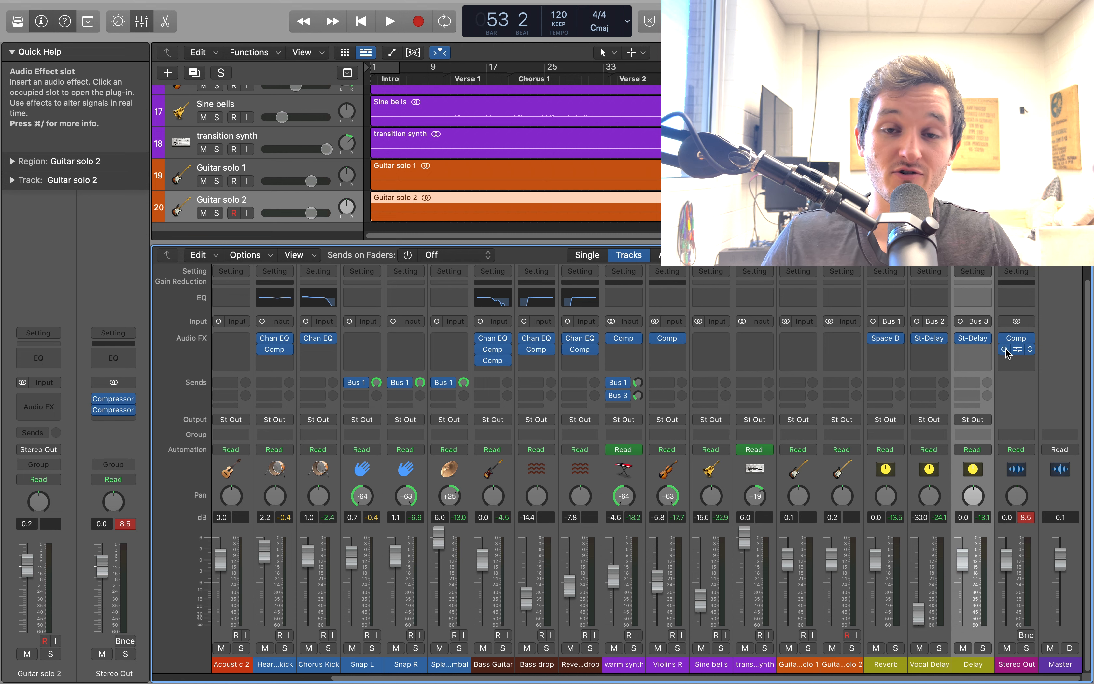
left_click(1019, 349)
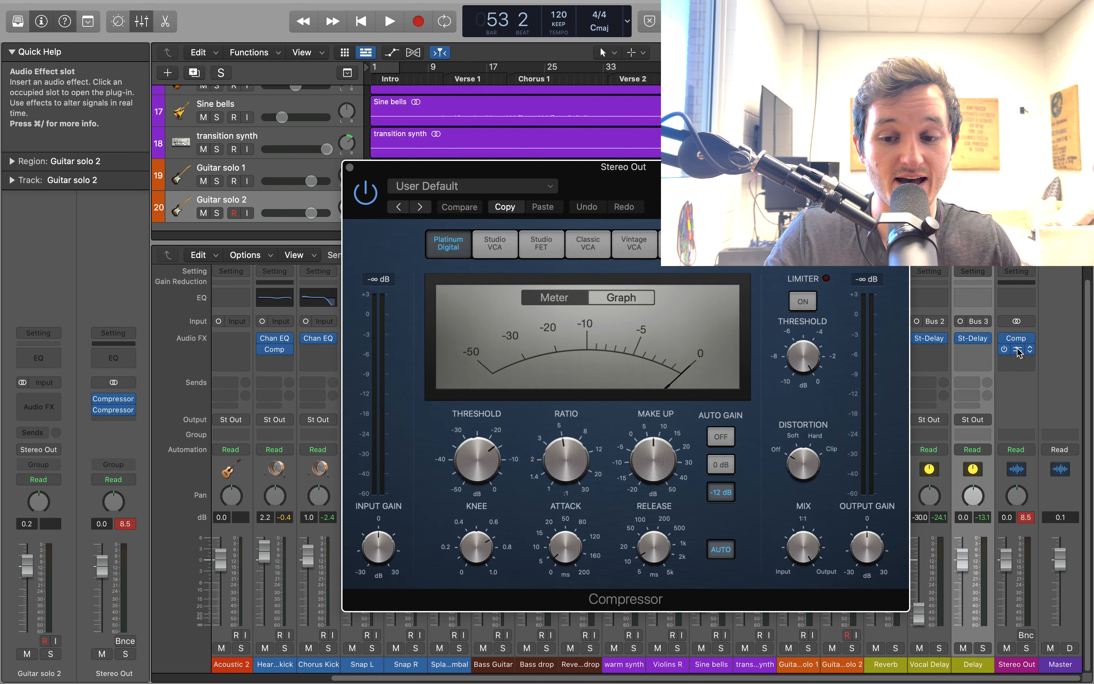
mouse_move(483, 467)
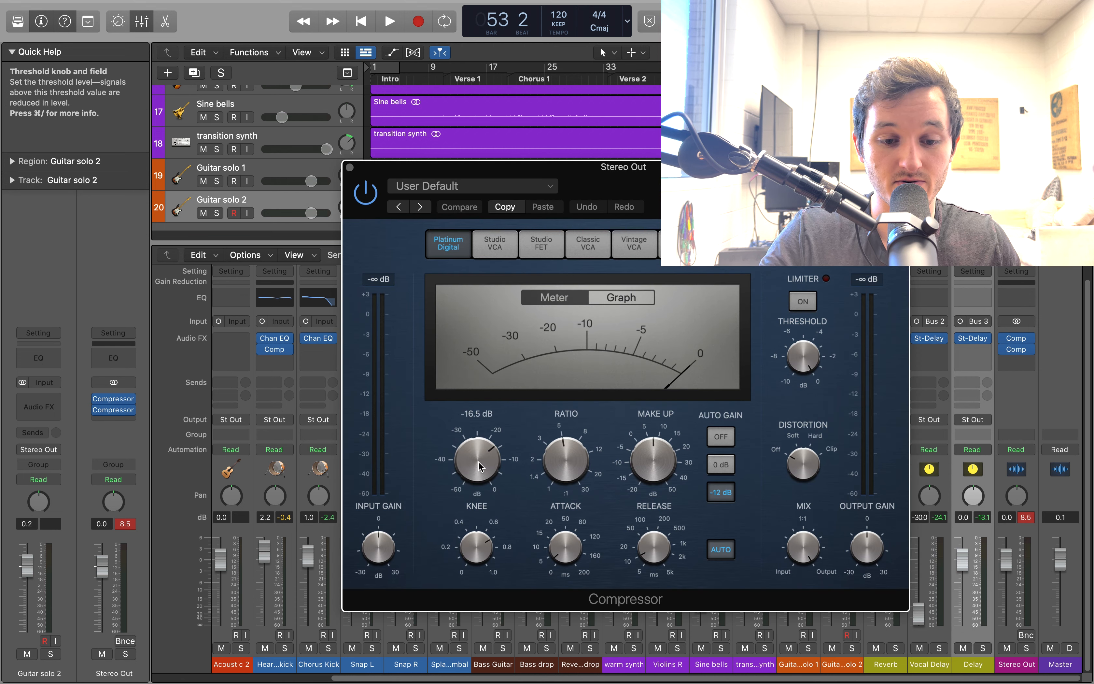
mouse_move(658, 457)
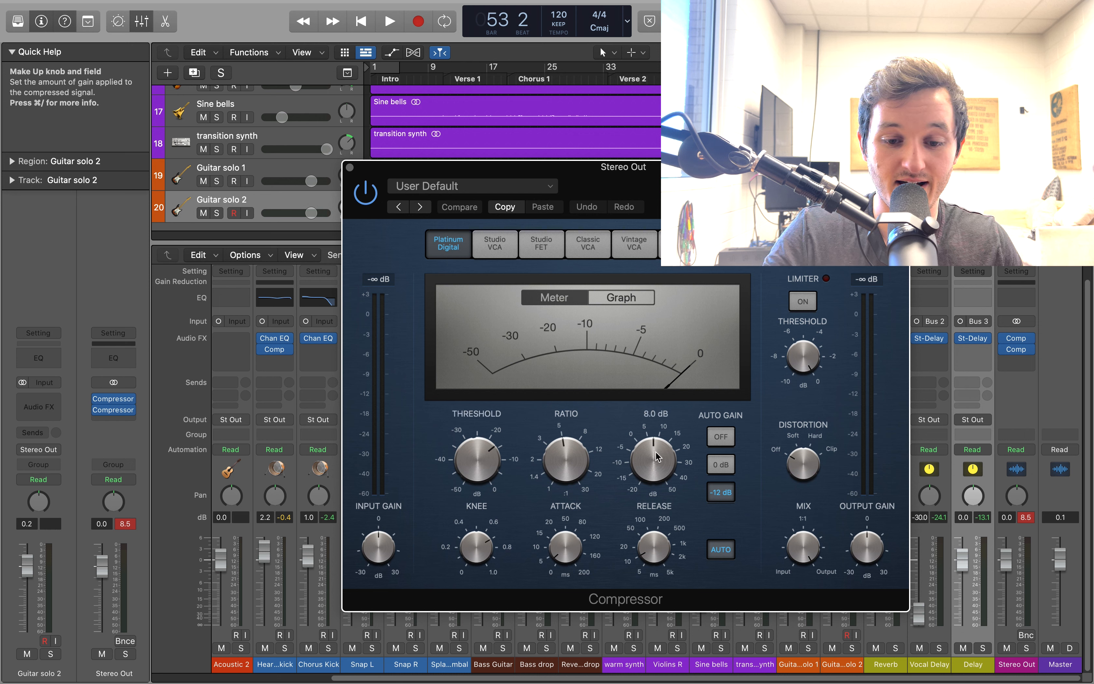
mouse_move(549, 565)
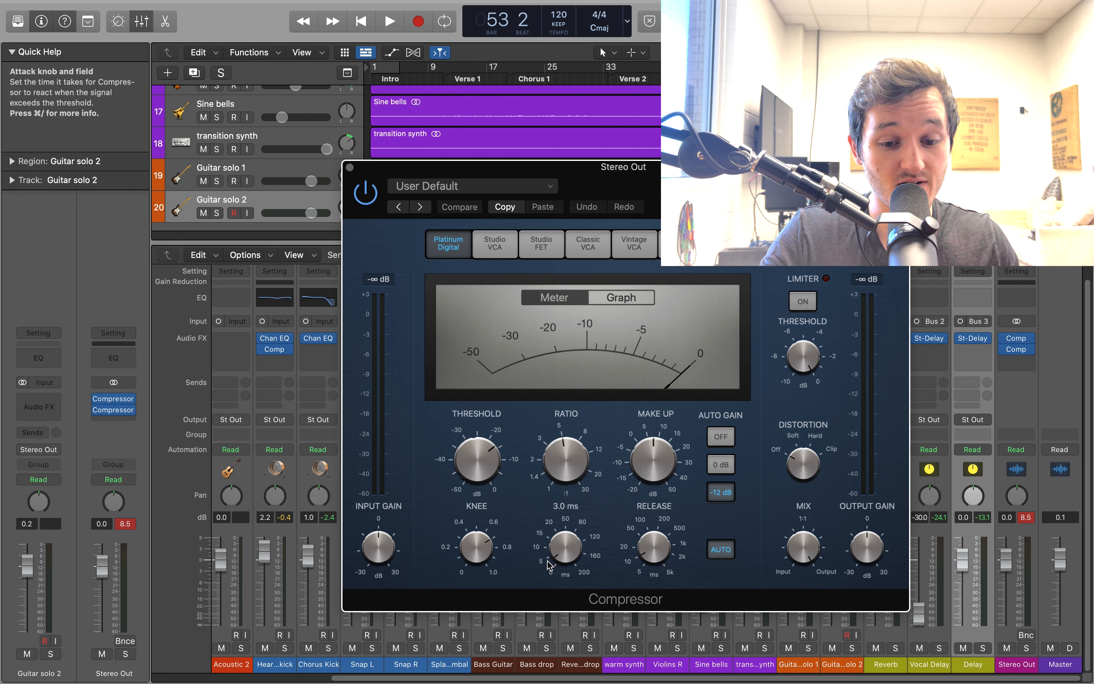
mouse_move(654, 542)
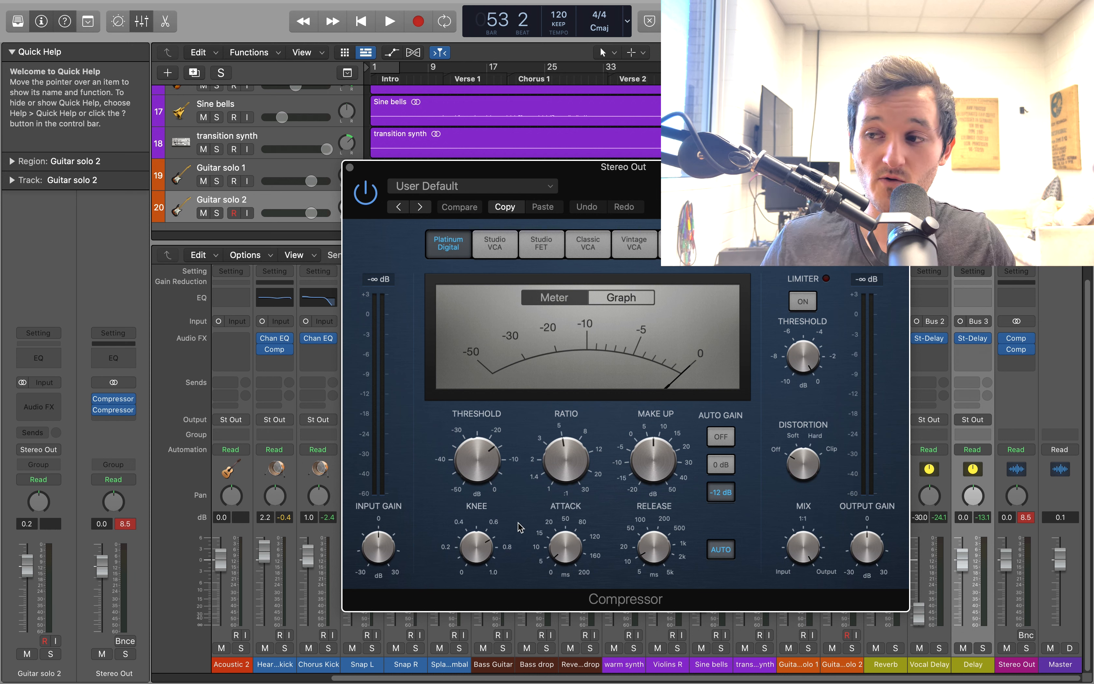
Close the Compressor, bypass the Stereo Out's second Compressor, and play from bar 49, re-enabling it during playback to compare the sound
left_click(349, 167)
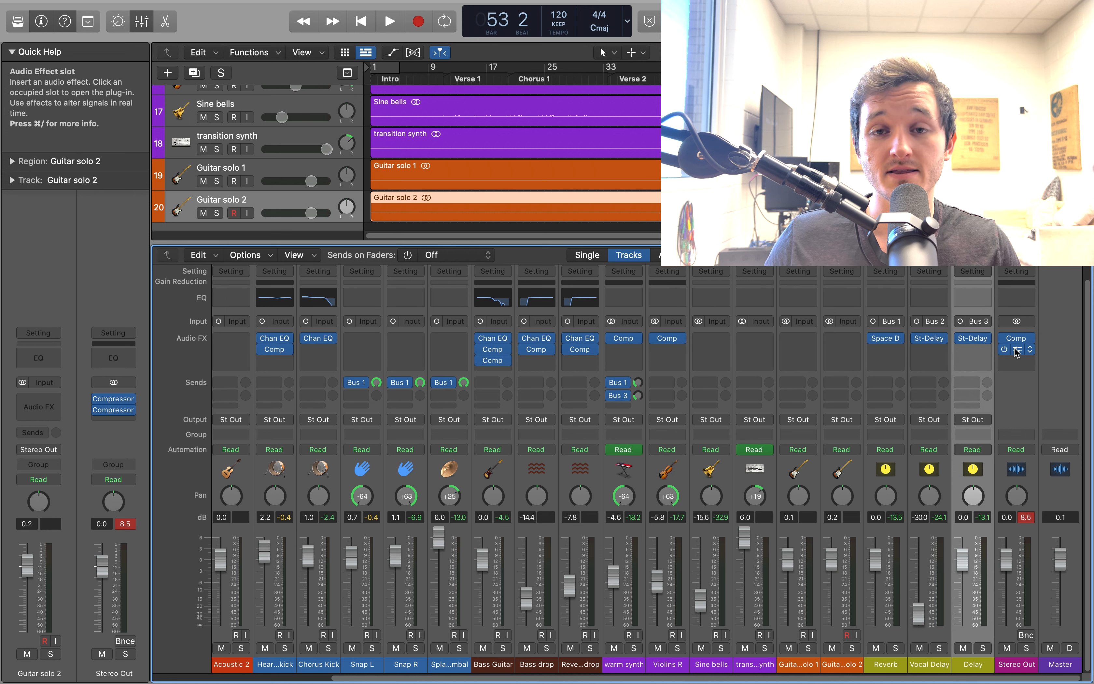
left_click(1007, 350)
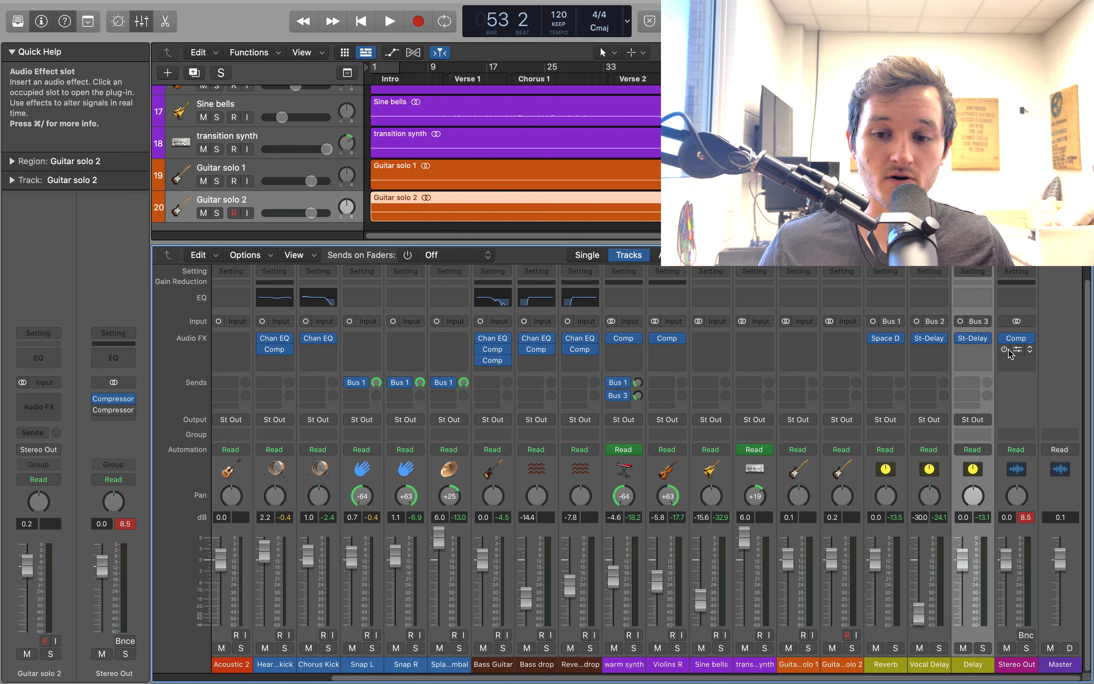
left_click(721, 69)
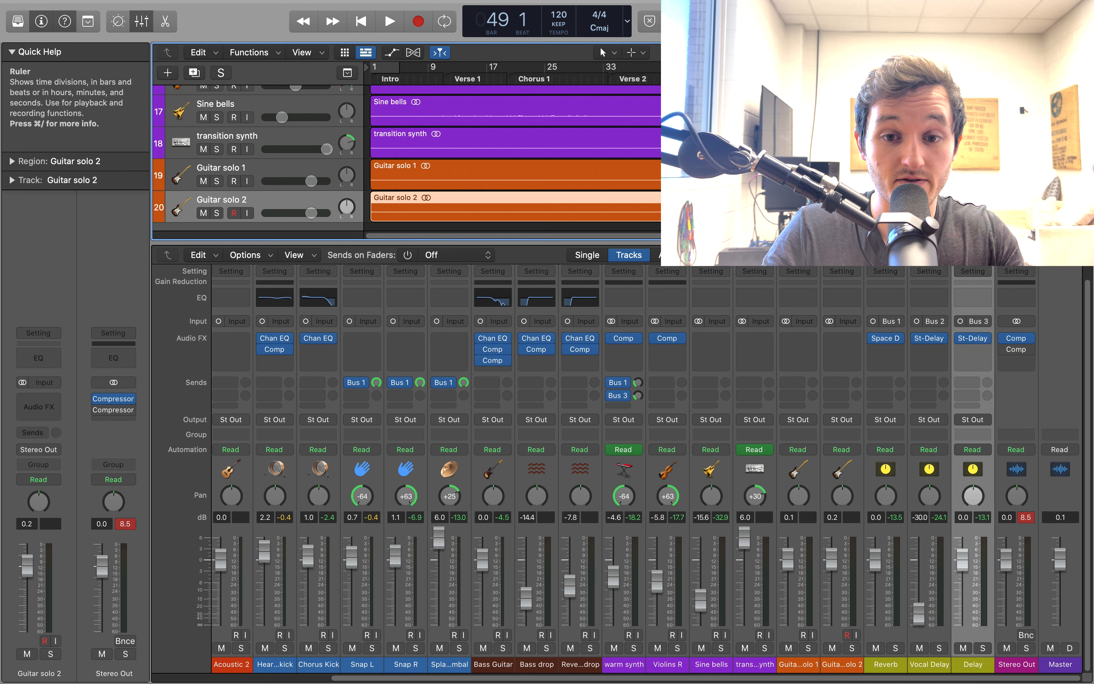
key("space")
mouse_move(1005, 352)
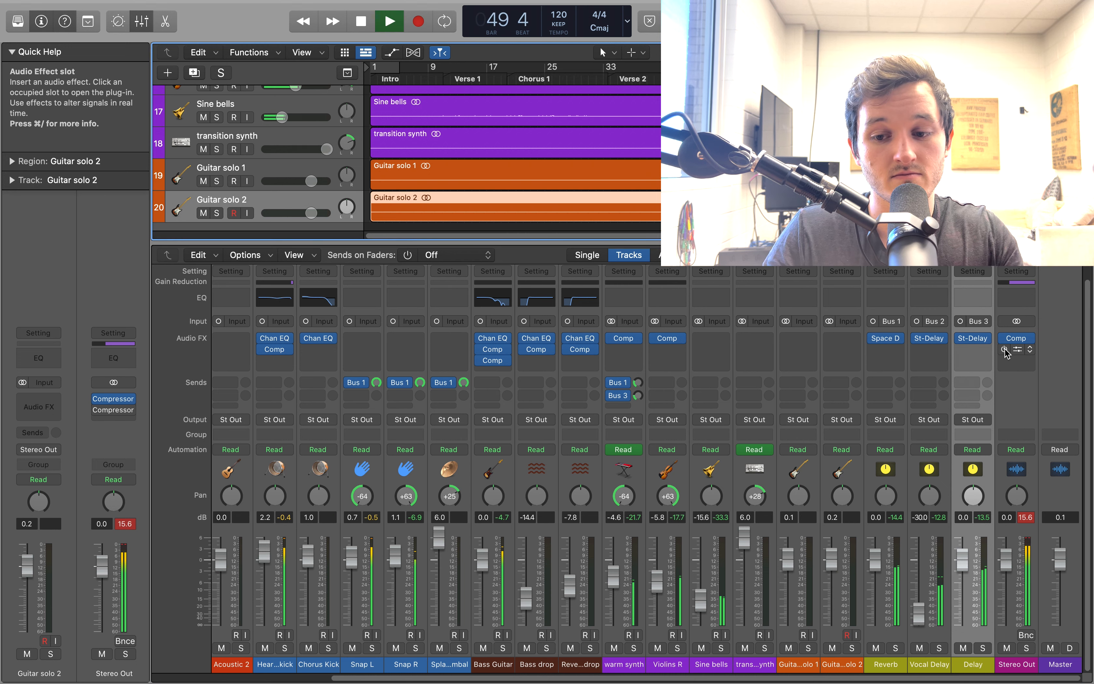
left_click(1005, 351)
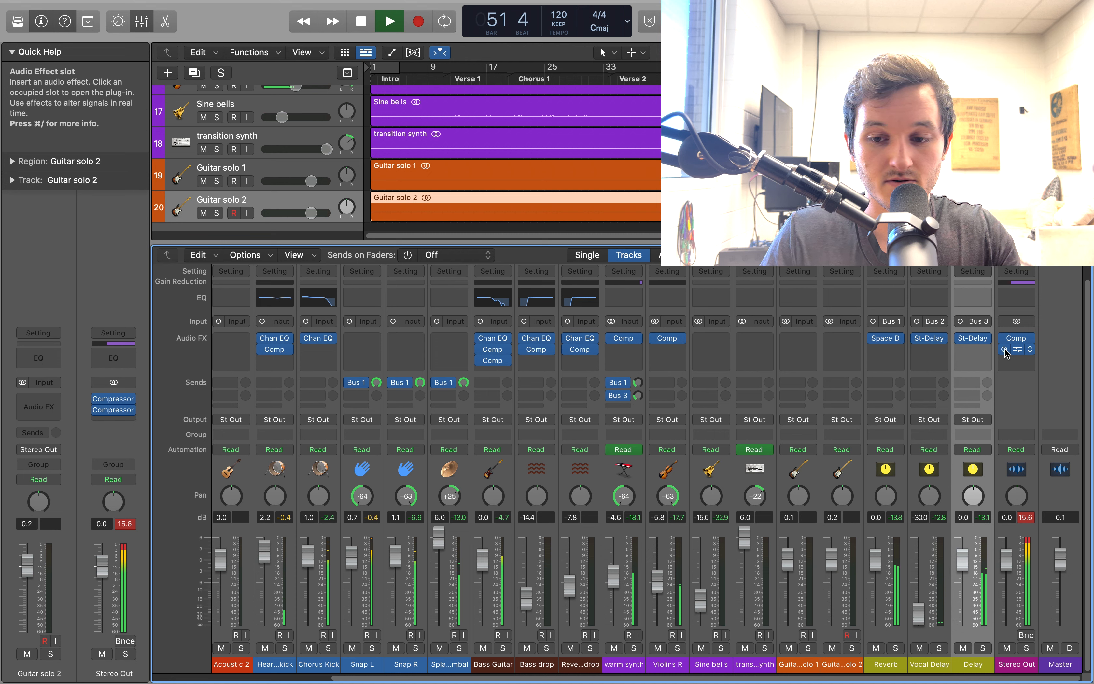
key("space")
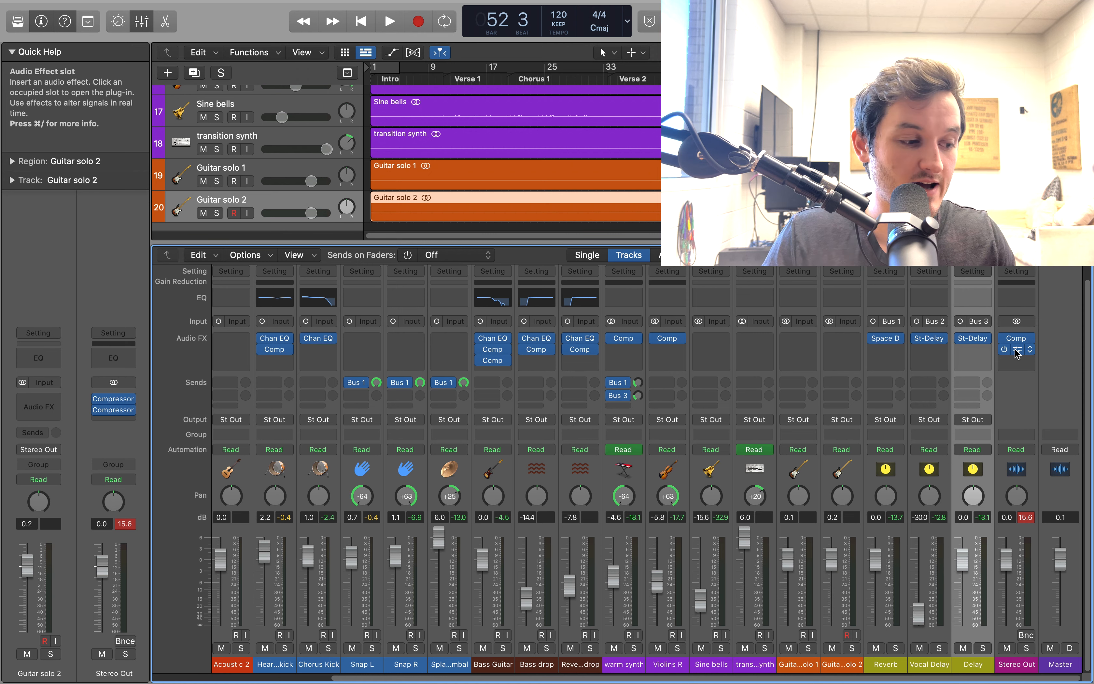
Hide the mixer and show the track automation, going through the tracks to the warm synth's pan curve
key("x")
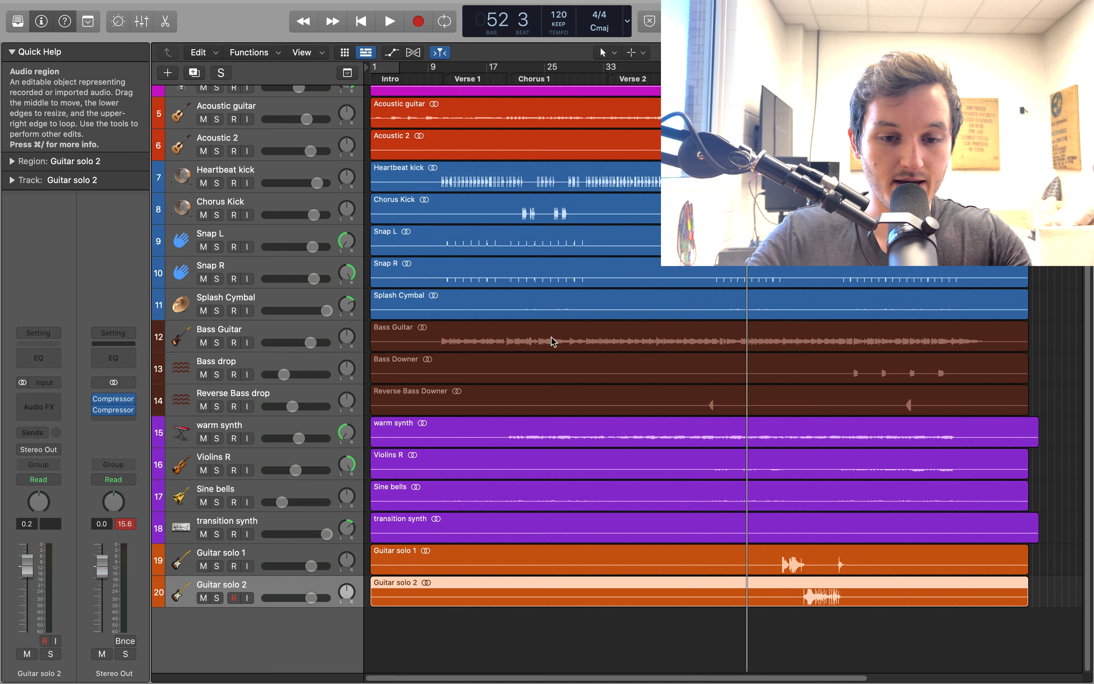
key("a")
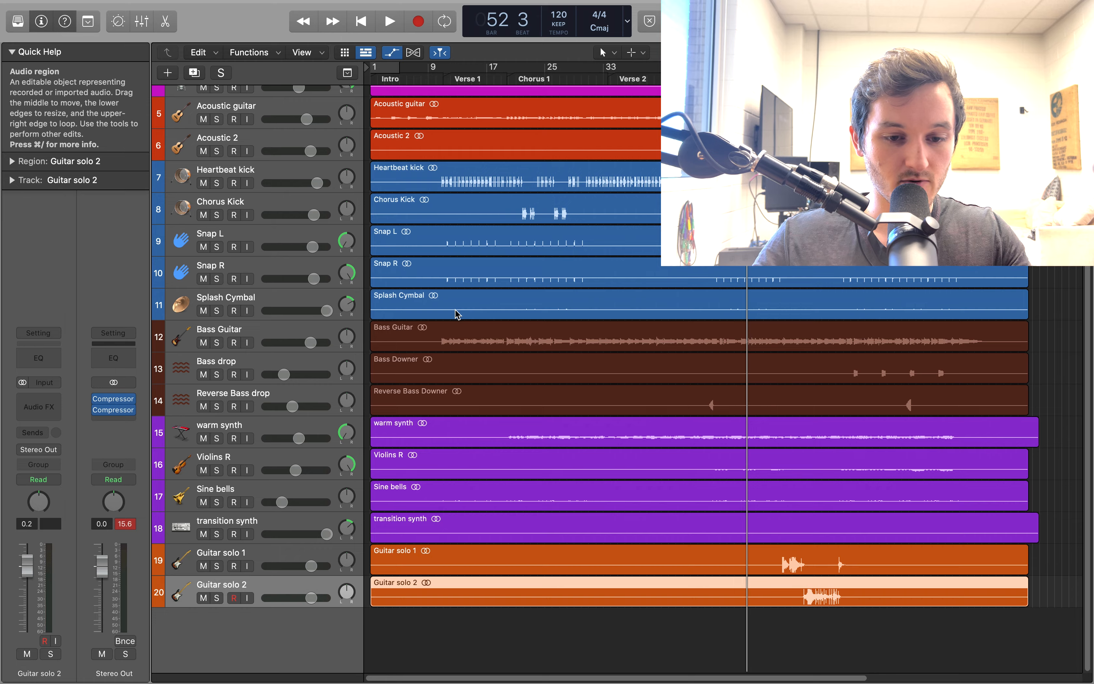
scroll(484, 294, "up", 10)
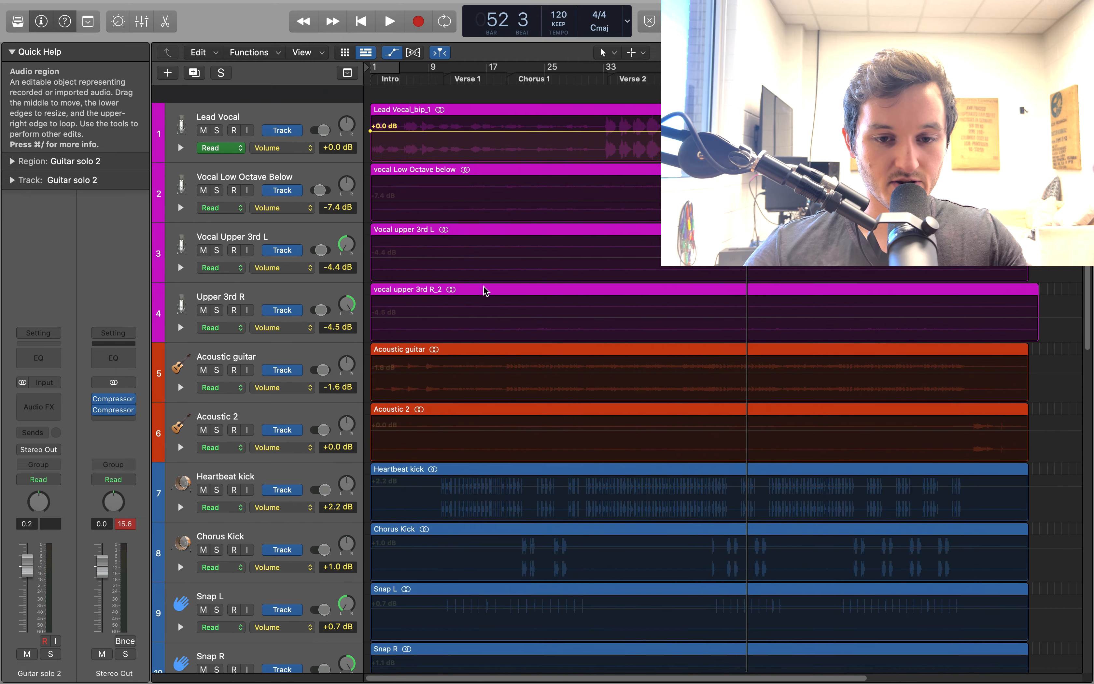
scroll(484, 290, "down", 12)
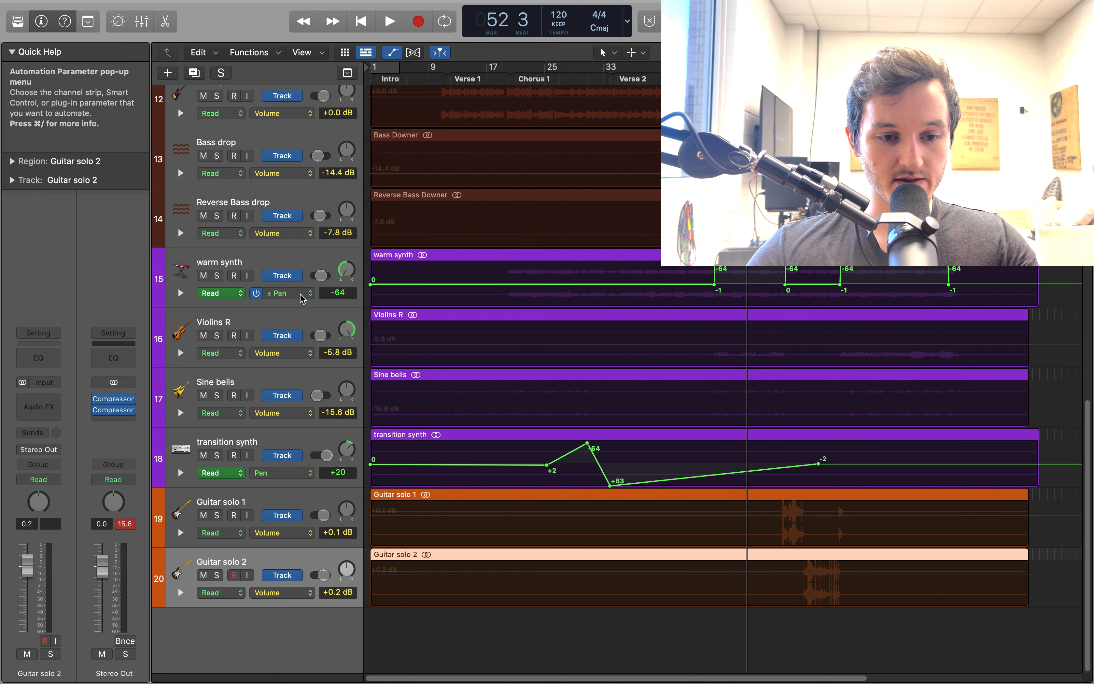
Browse the automation parameters of the warm synth and Violins R tracks, down to absolute and relative Pan
left_click(281, 293)
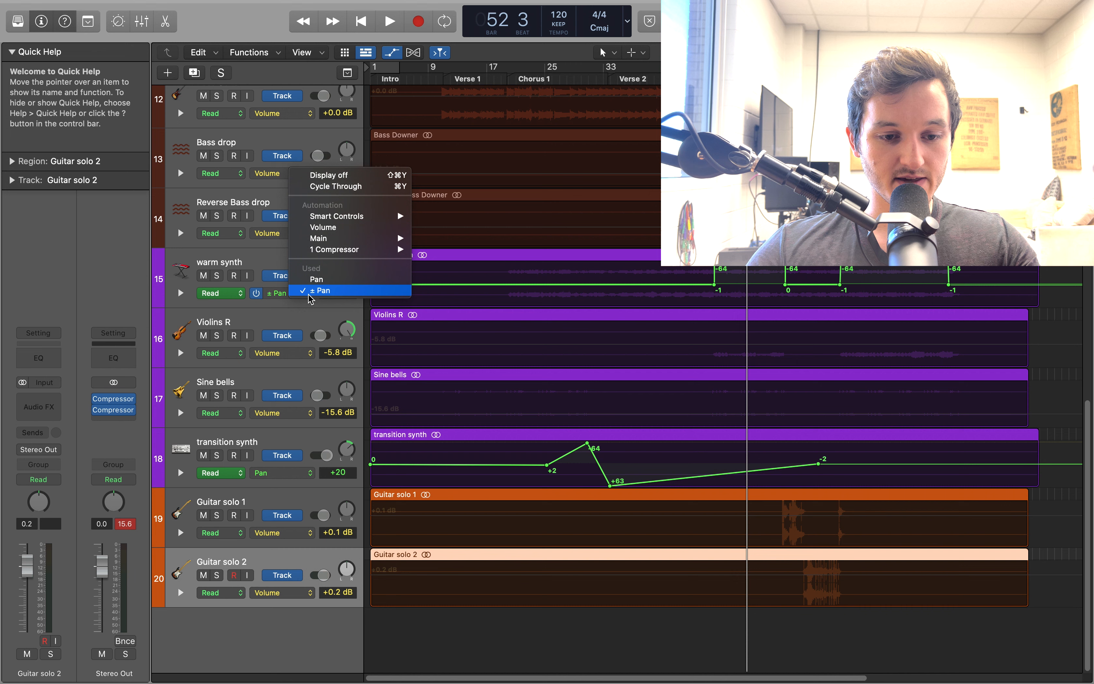
mouse_move(359, 322)
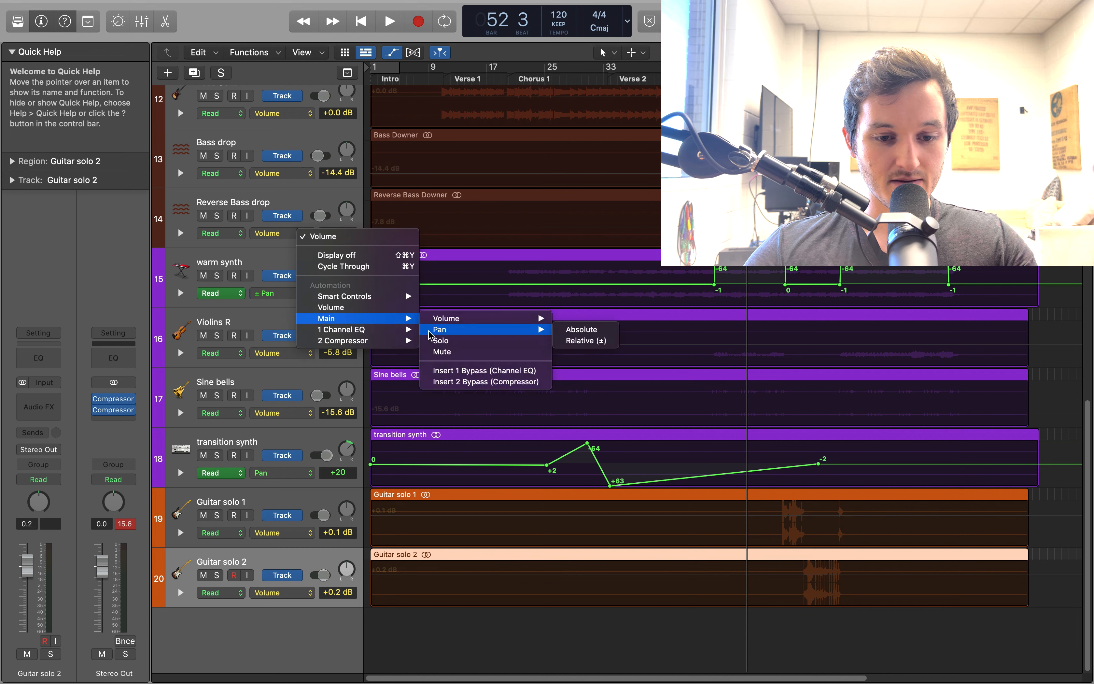
left_click(268, 252)
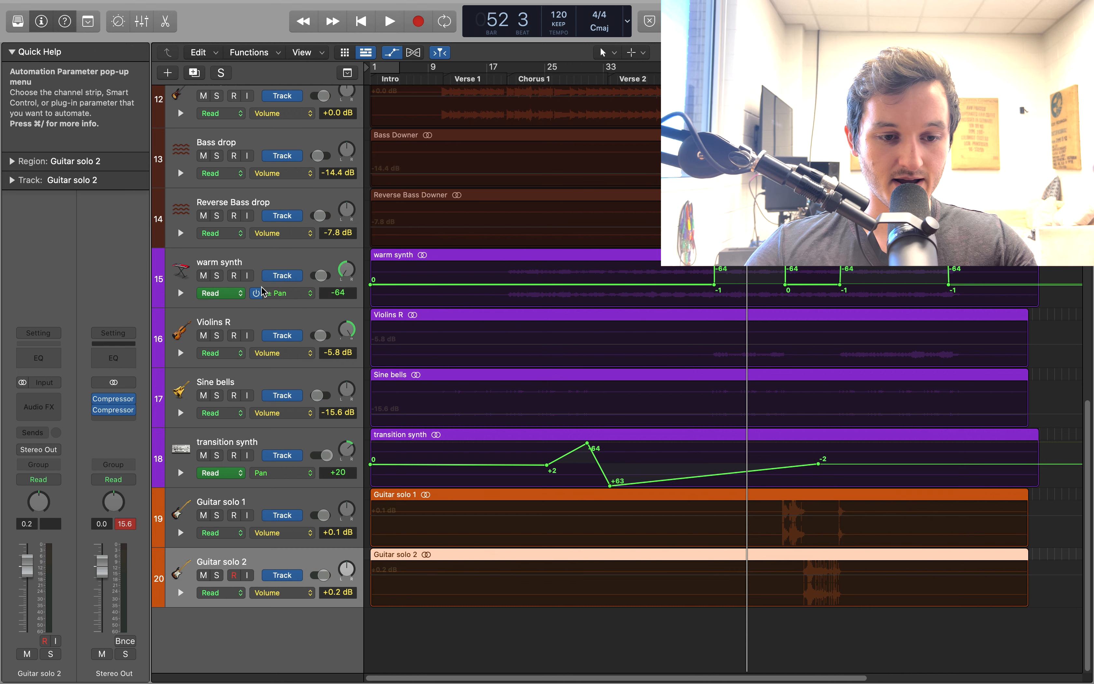
left_click(311, 294)
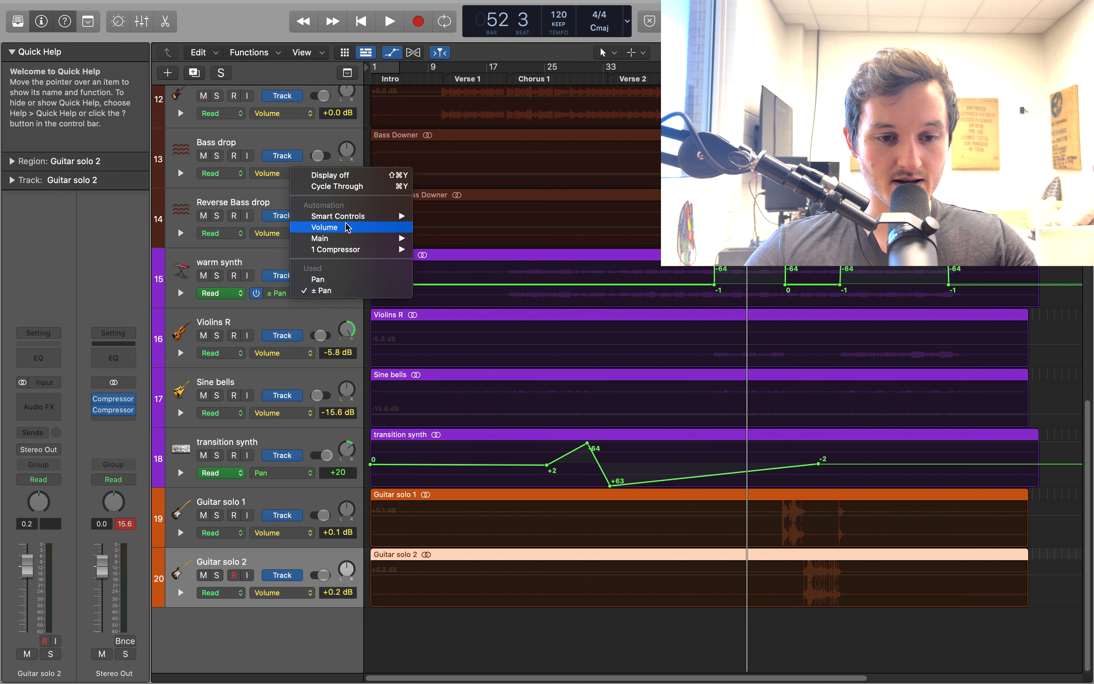
mouse_move(353, 238)
mouse_move(434, 248)
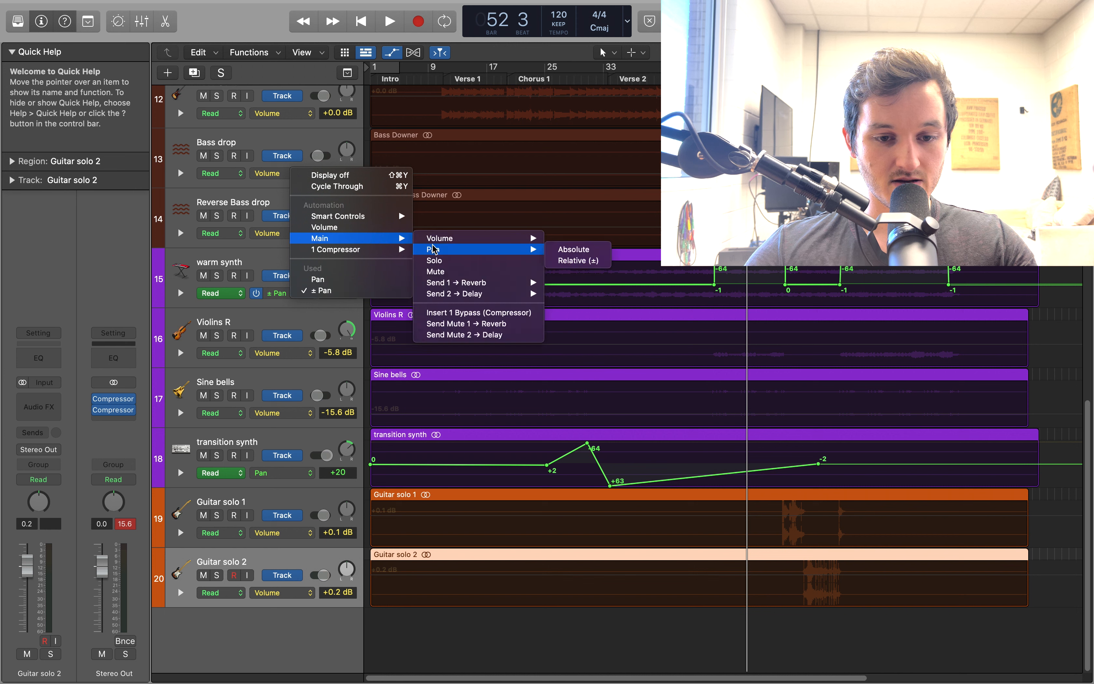
left_click(568, 250)
Solo the warm synth and listen to its automated panning around bar 52 and from about bar 58
left_click(218, 276)
key("space")
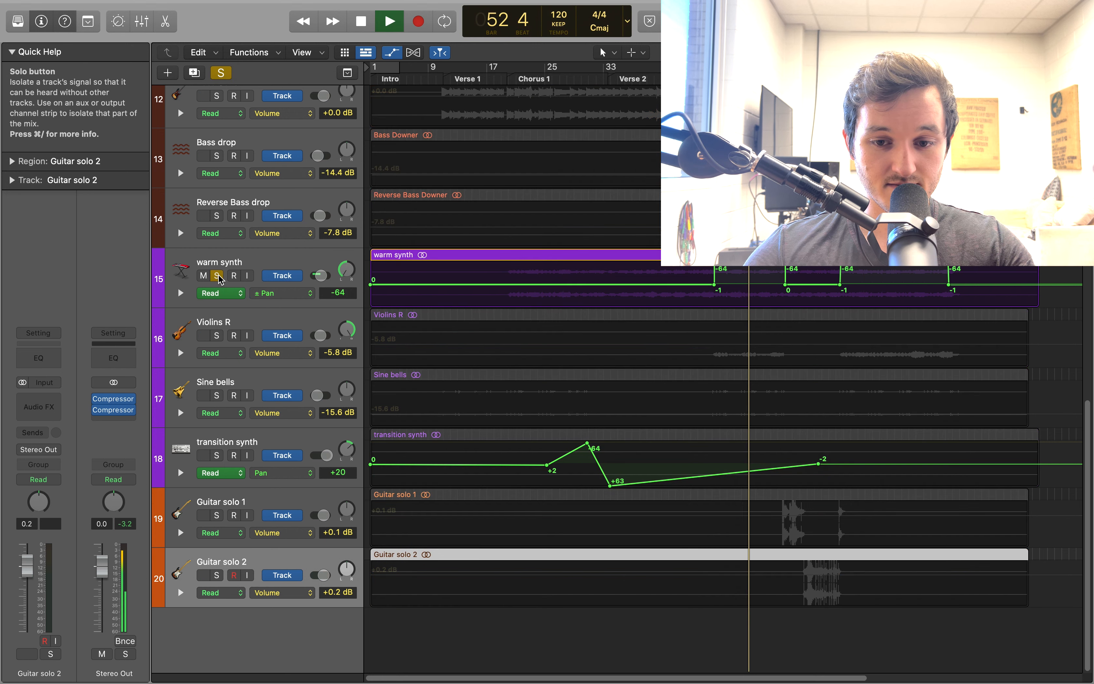
key("space")
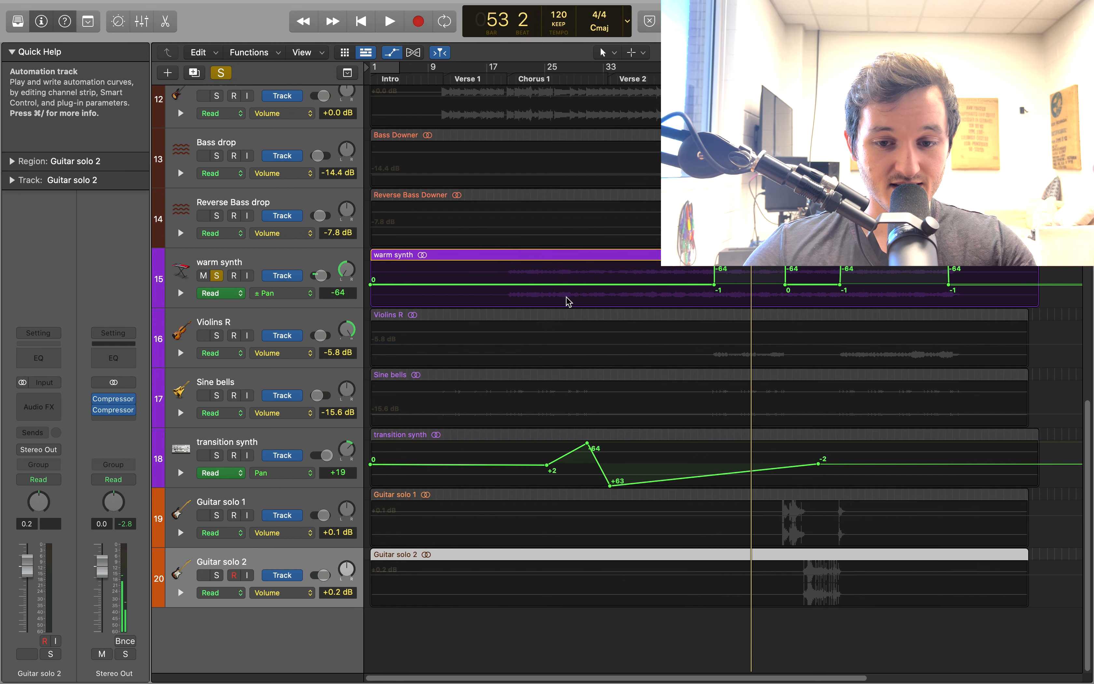
left_click_drag(751, 69, 785, 68)
key("space")
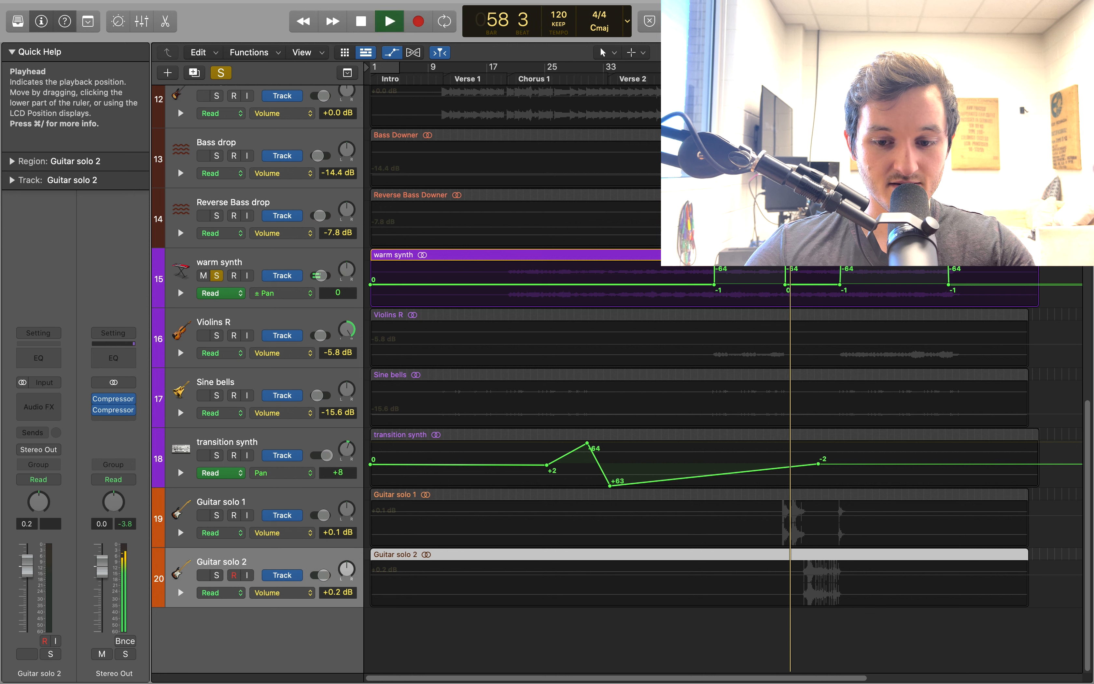
key("space")
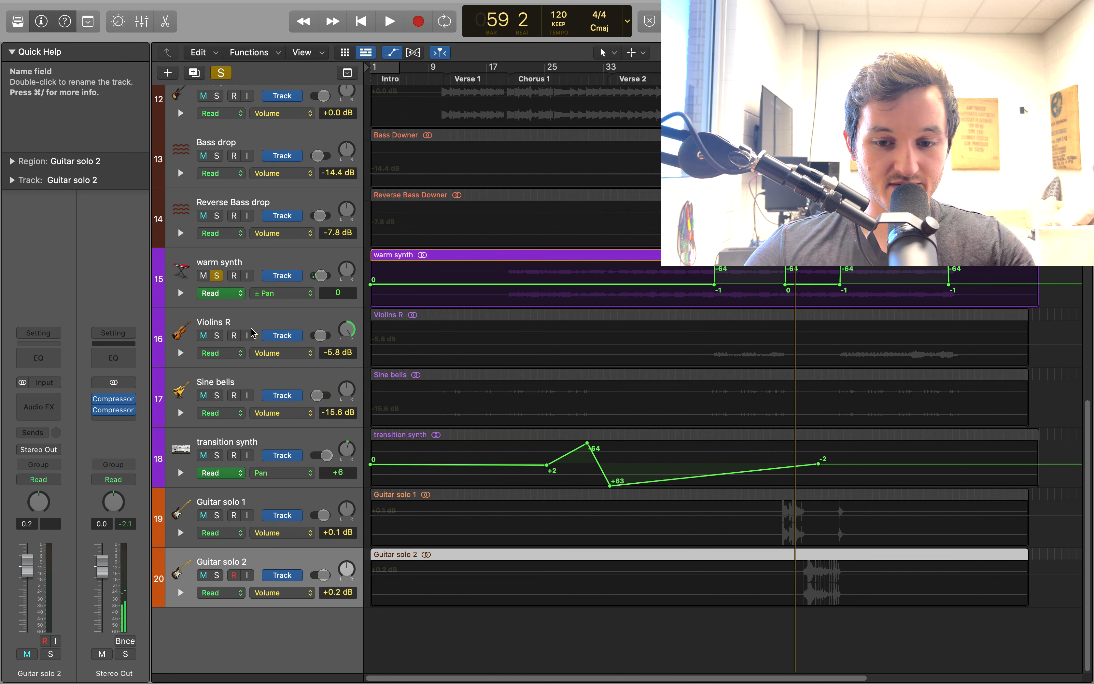
Solo Violins R with the warm synth, play from bar 48 isolating each in turn, and return the playhead to bar 48
left_click(217, 336)
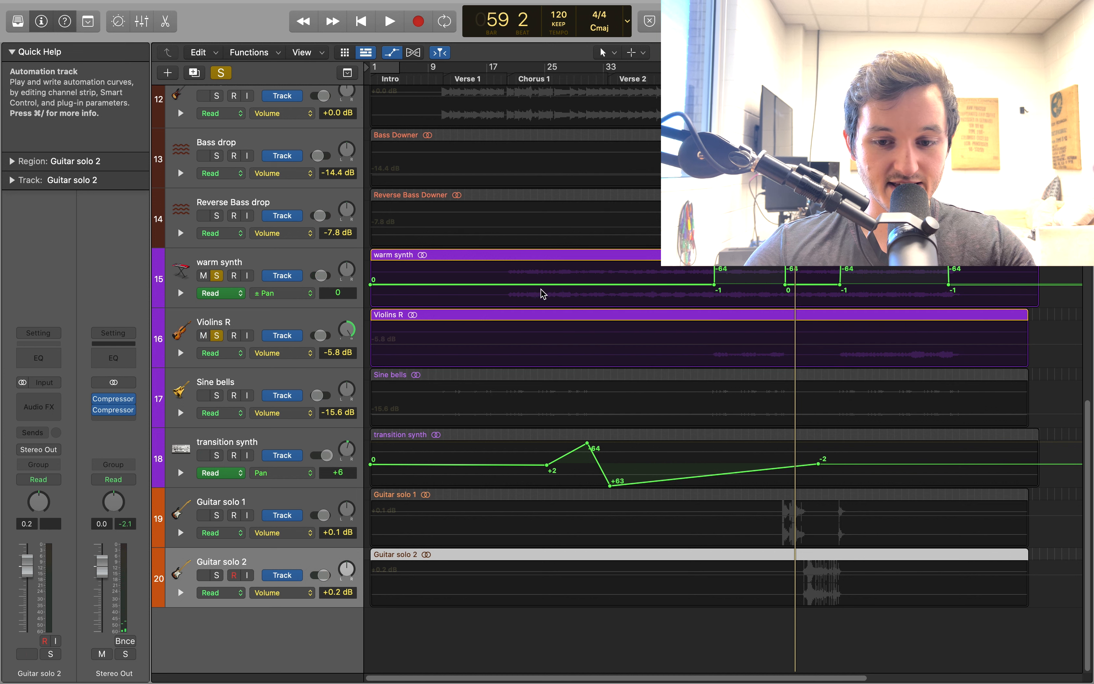
left_click(713, 70)
key("space")
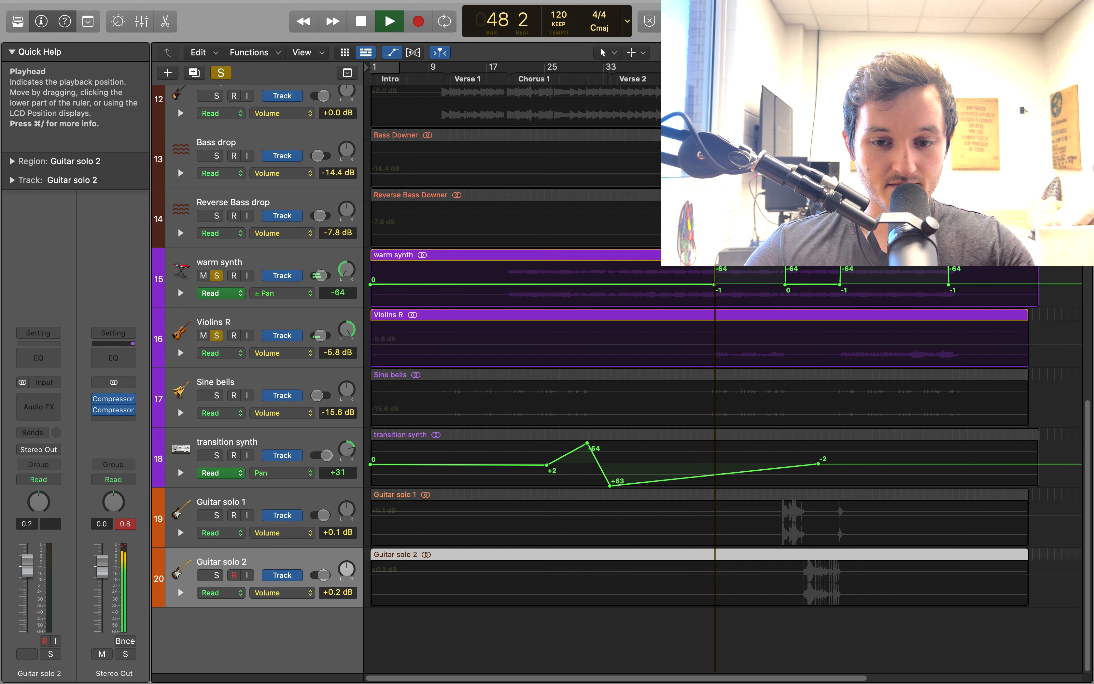
left_click(217, 275)
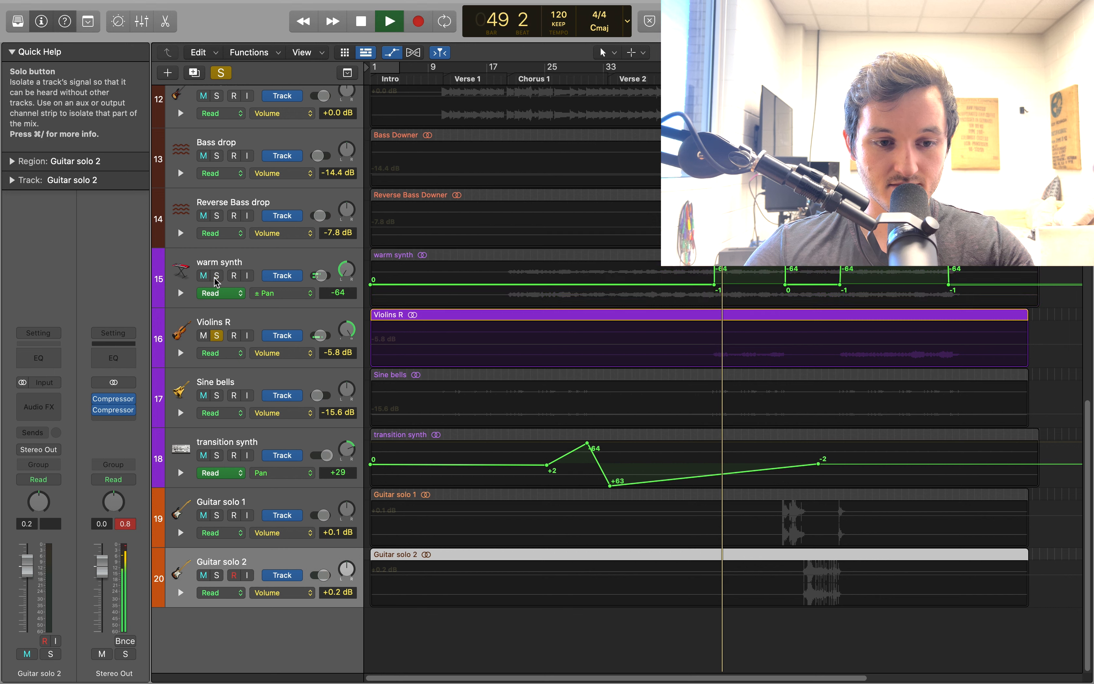
left_click(216, 276)
left_click(217, 336)
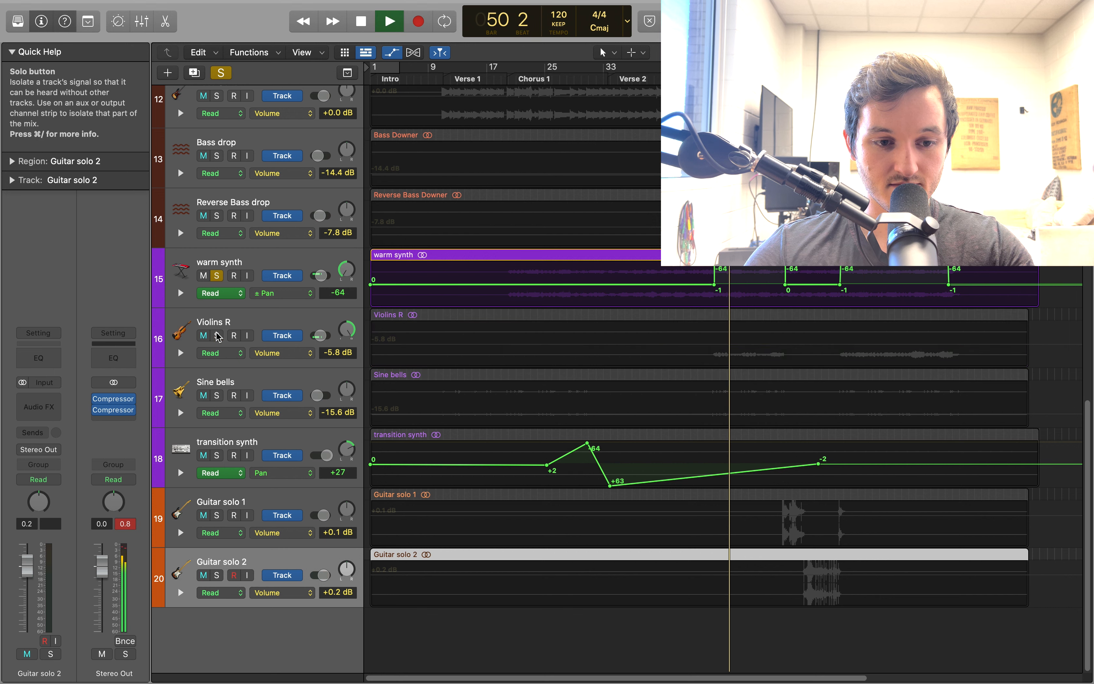
left_click(217, 336)
key("space")
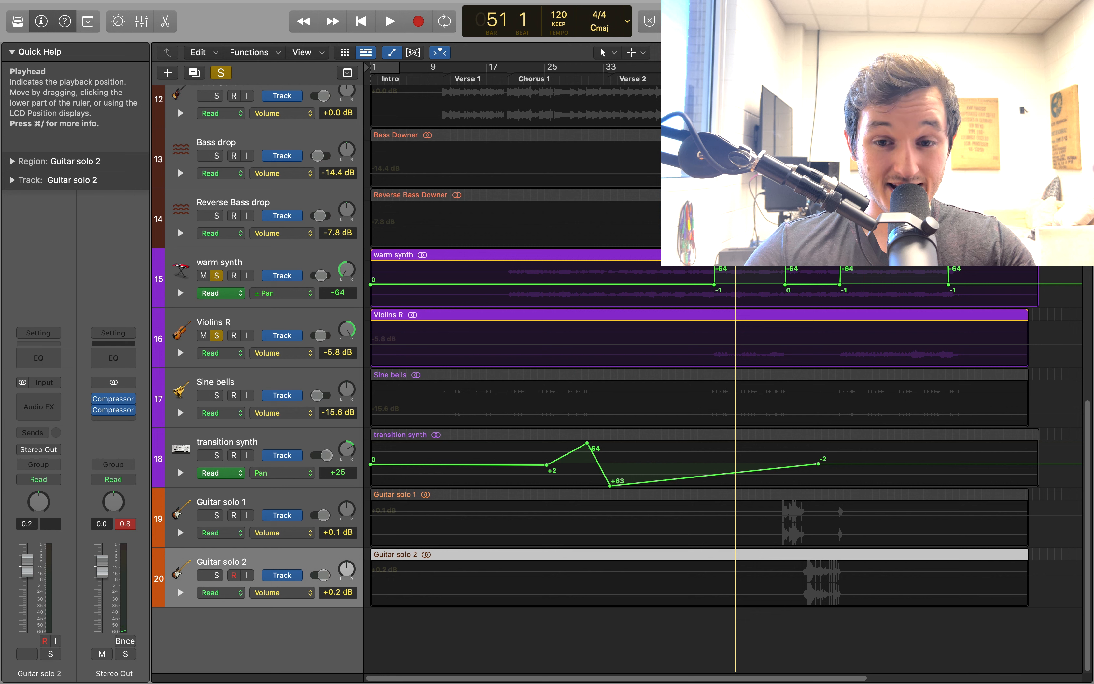
left_click_drag(736, 79, 713, 79)
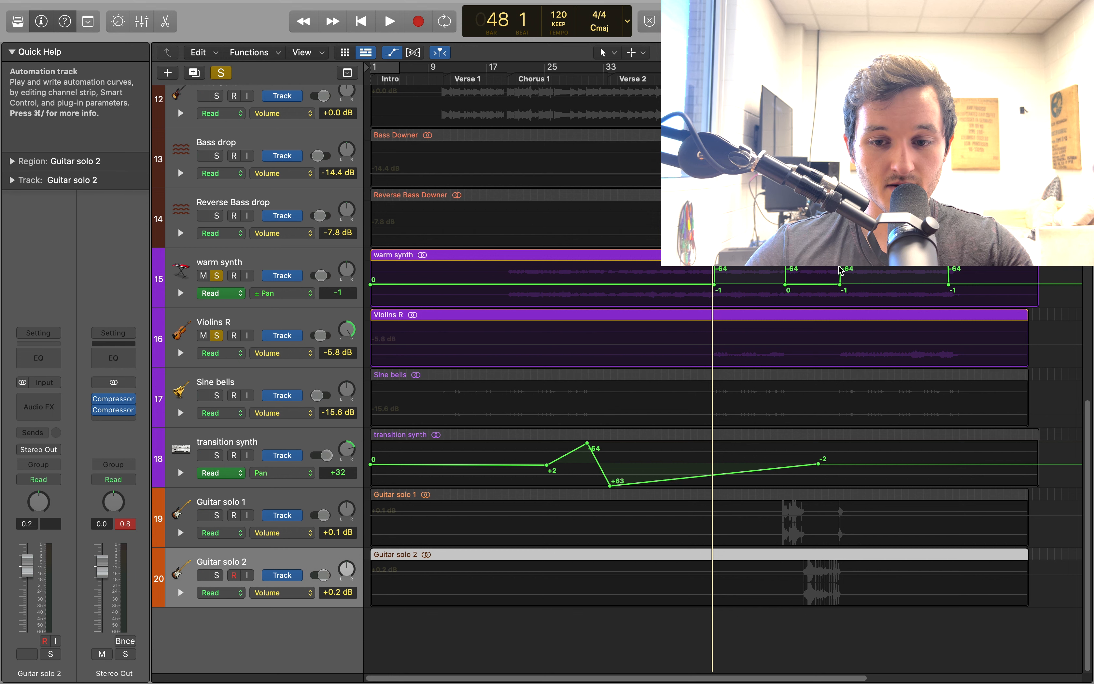
Clear all track solos and hide the track automation and the global tracks
key("ctrl+alt+super+s")
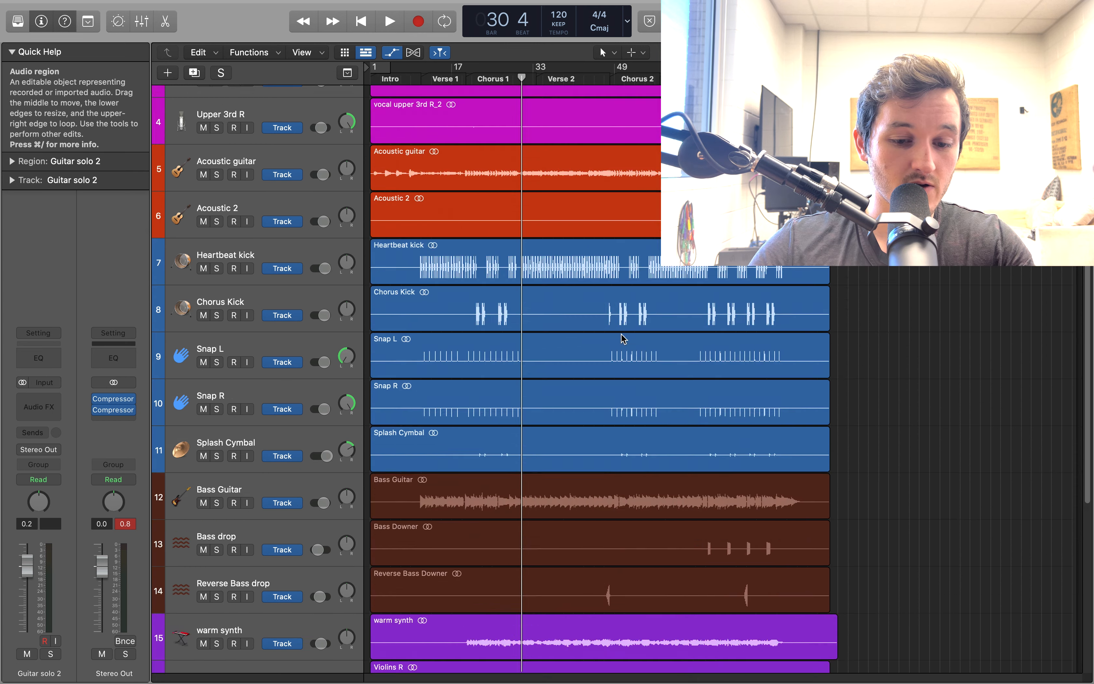
key("a")
scroll(623, 340, "down", 10)
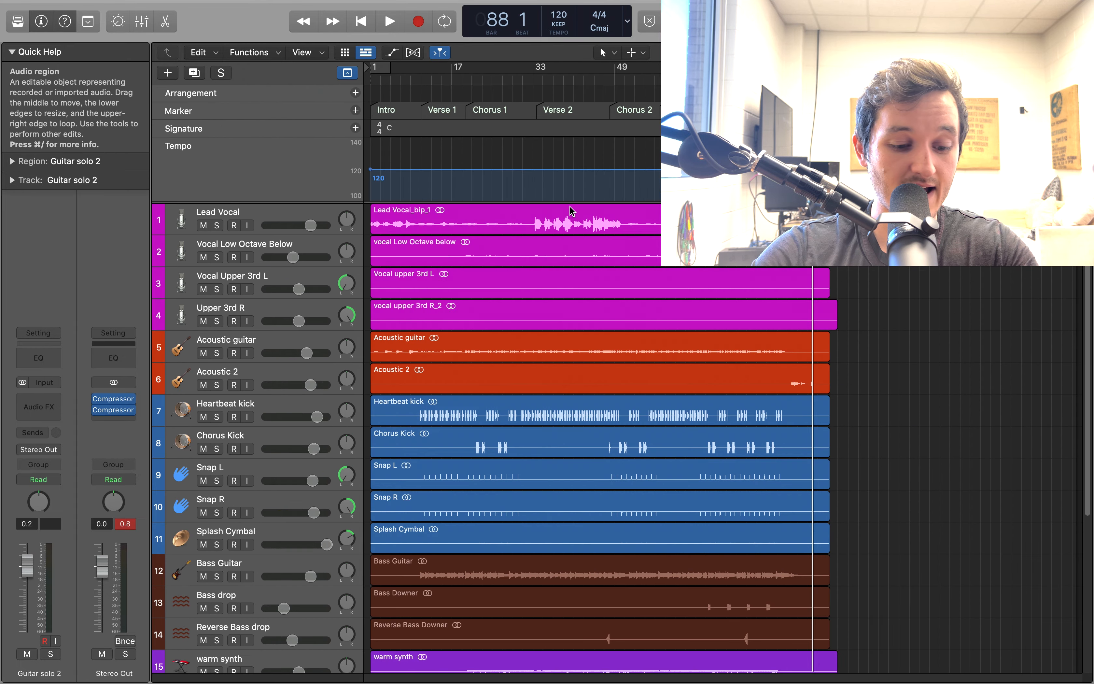
left_click(345, 73)
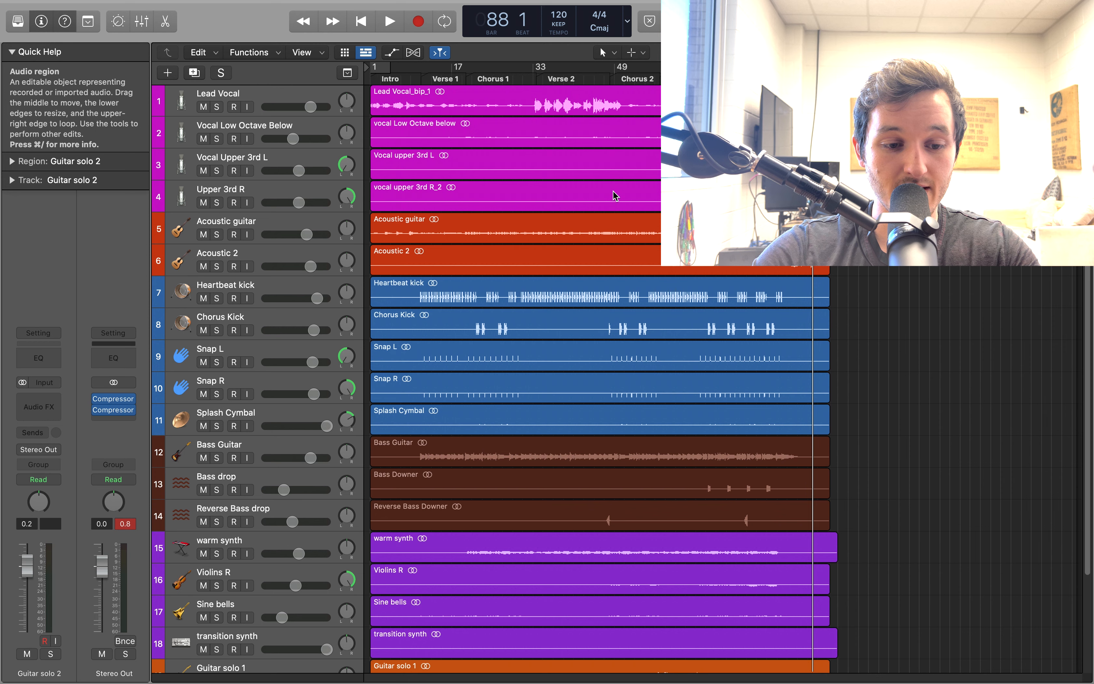
scroll(633, 272, "down", 5)
Show the mixer and go back through the channel strips to the Lead Vocal, examining the plug-ins and bus sends
key("x")
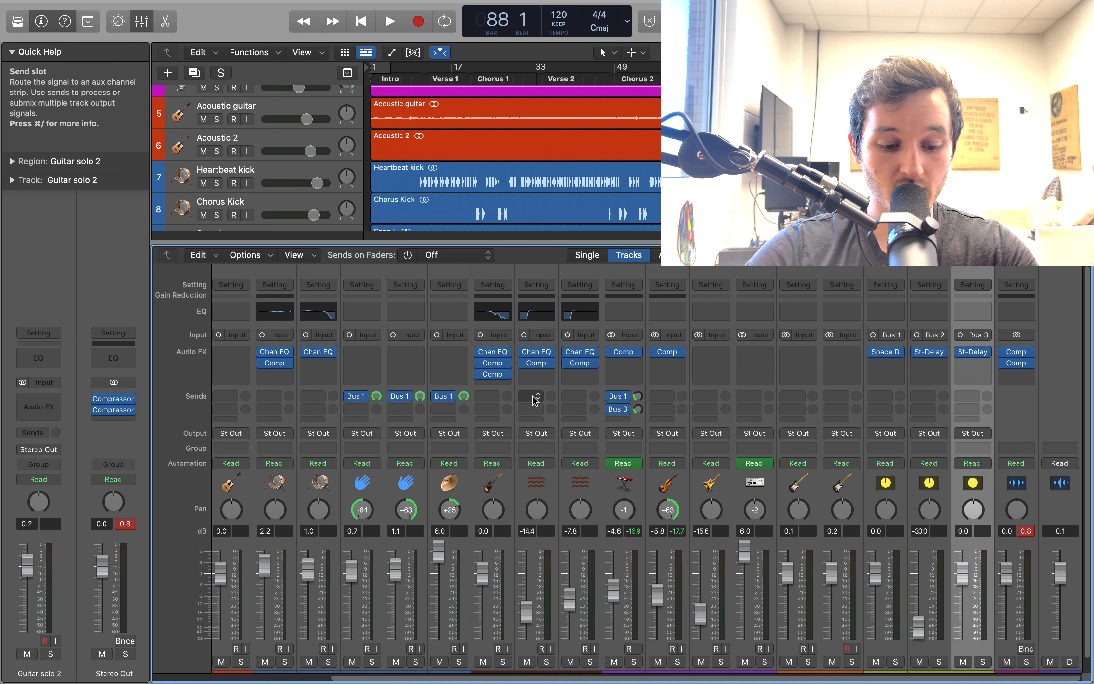
key("x")
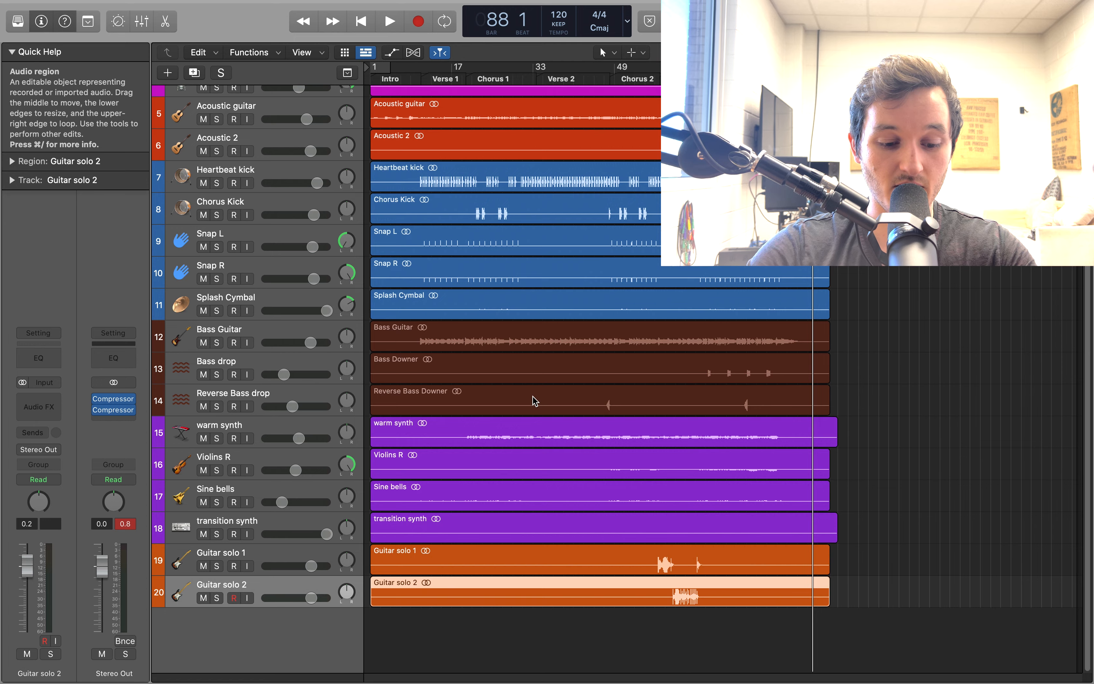
key("x")
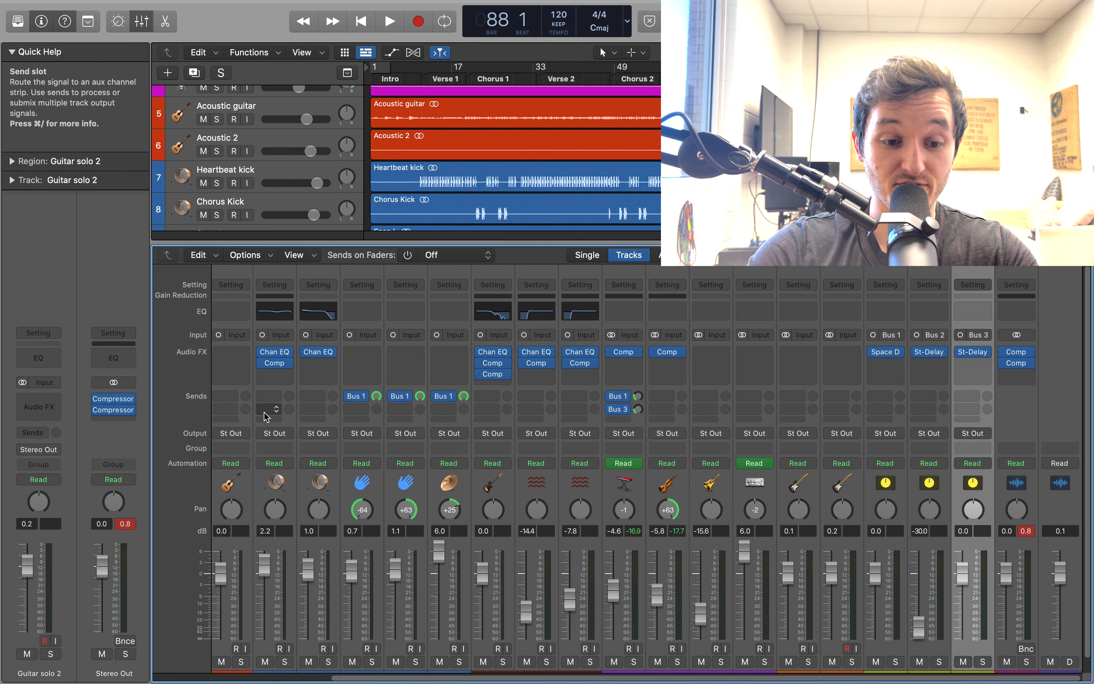
scroll(567, 377, "down", 2)
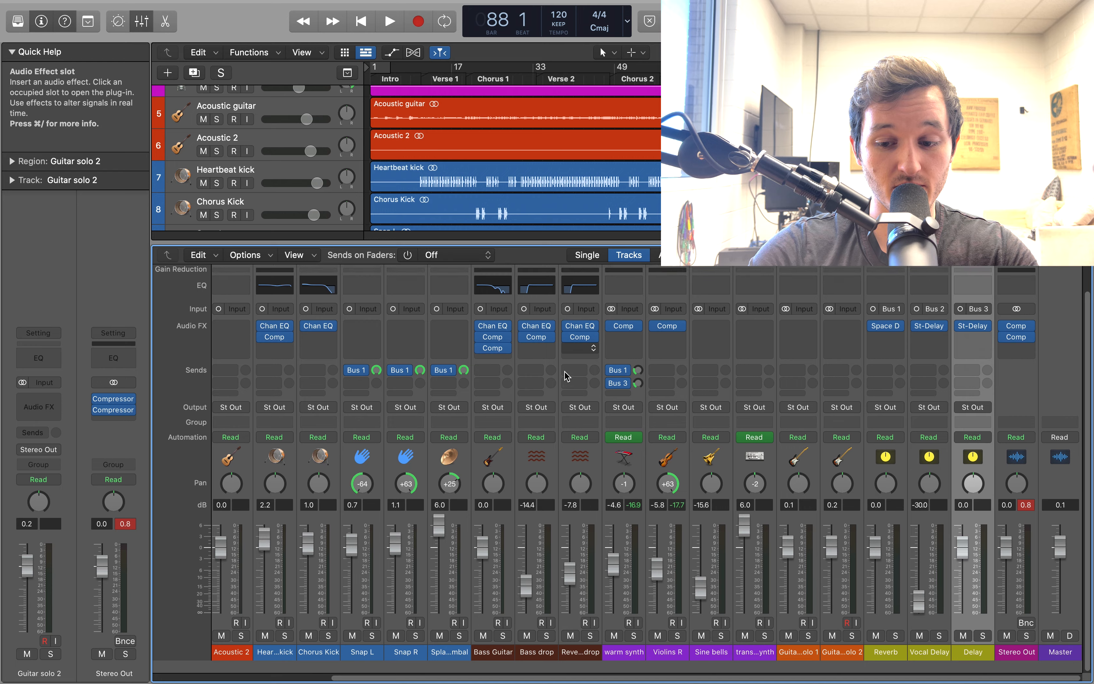
scroll(567, 376, "up", 2)
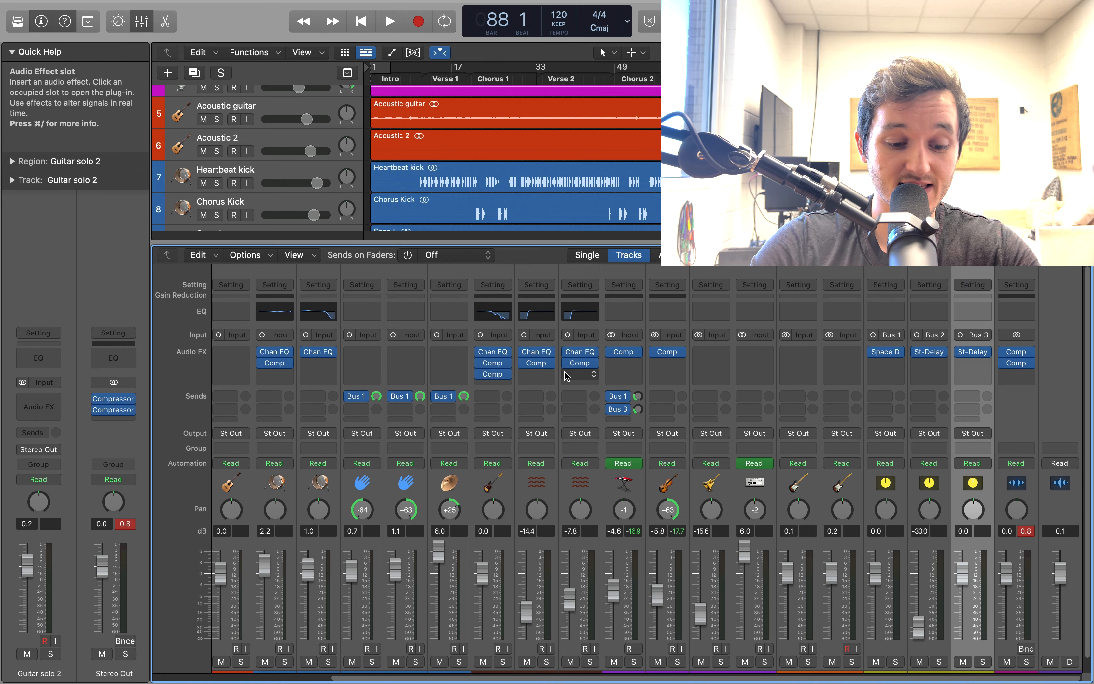
scroll(290, 425, "left", 1)
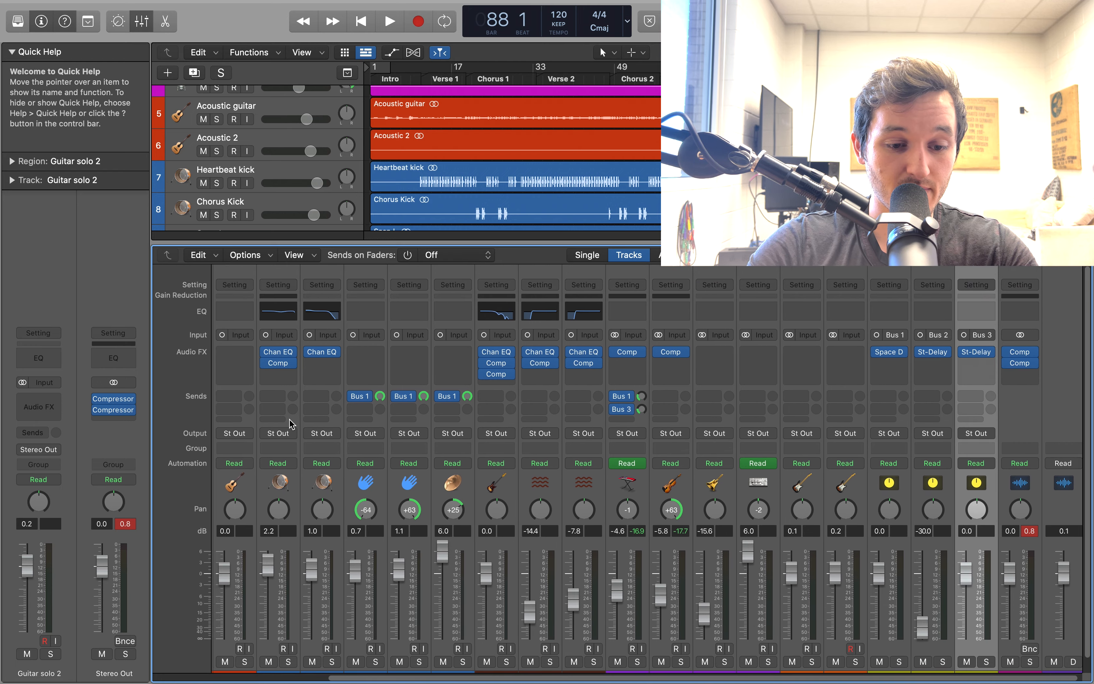
scroll(290, 424, "left", 5)
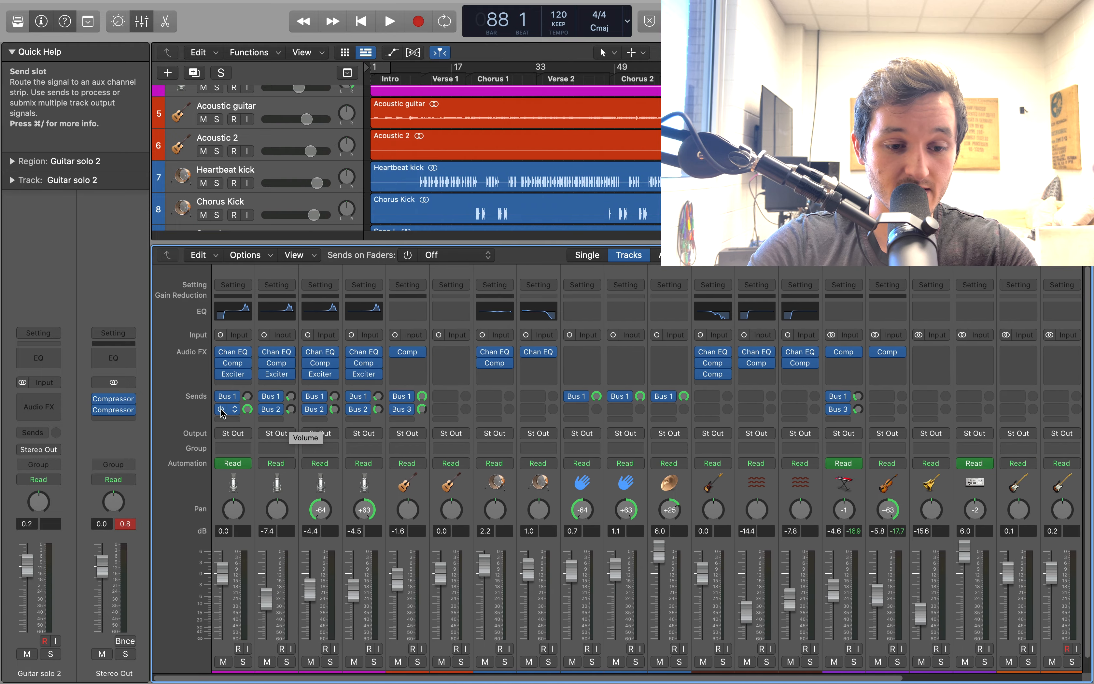
Switch to the project version with bypassed Stereo Out compressors and play all tracks from about bar 64
scroll(565, 154, "up", 5)
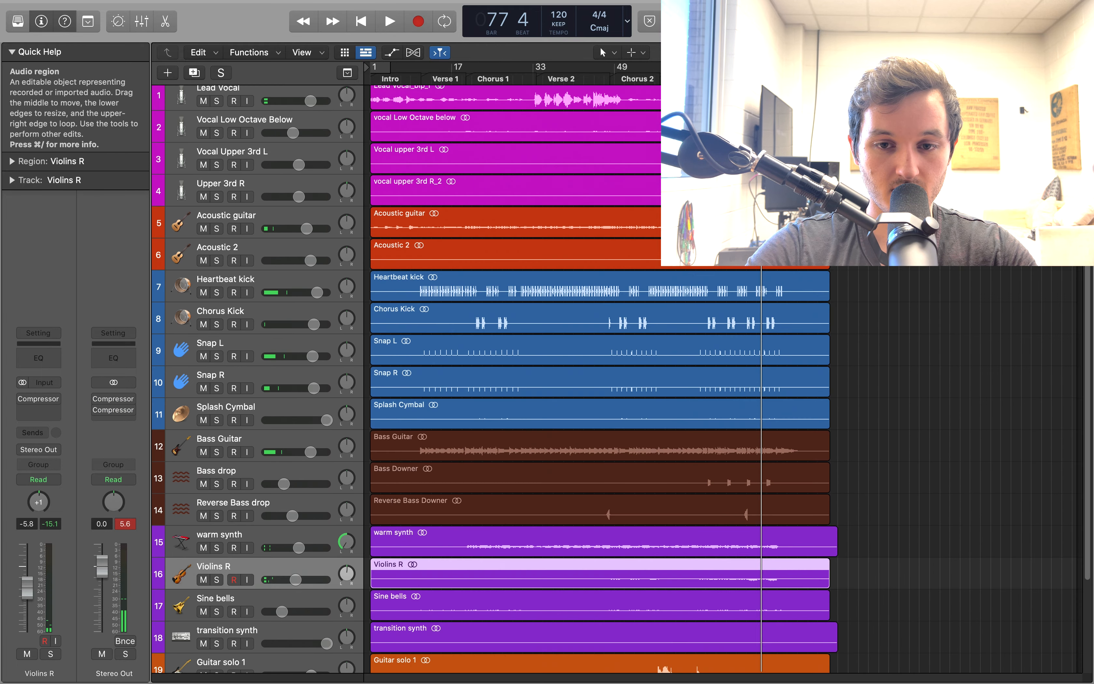
scroll(633, 375, "up", 1)
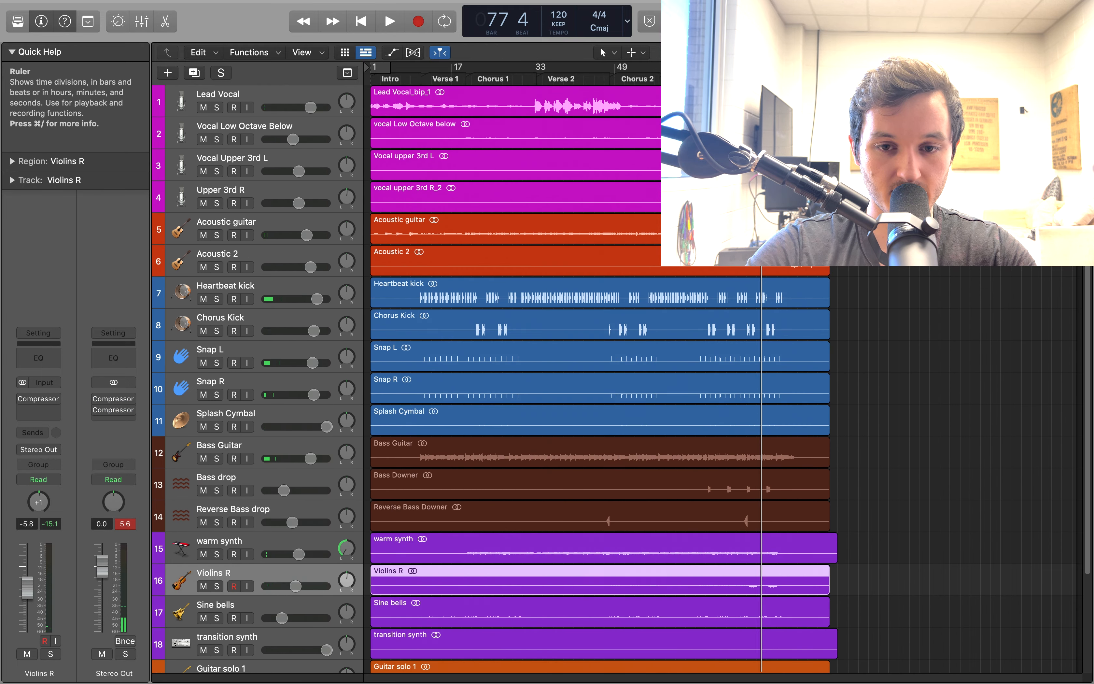
left_click(696, 81)
key("space")
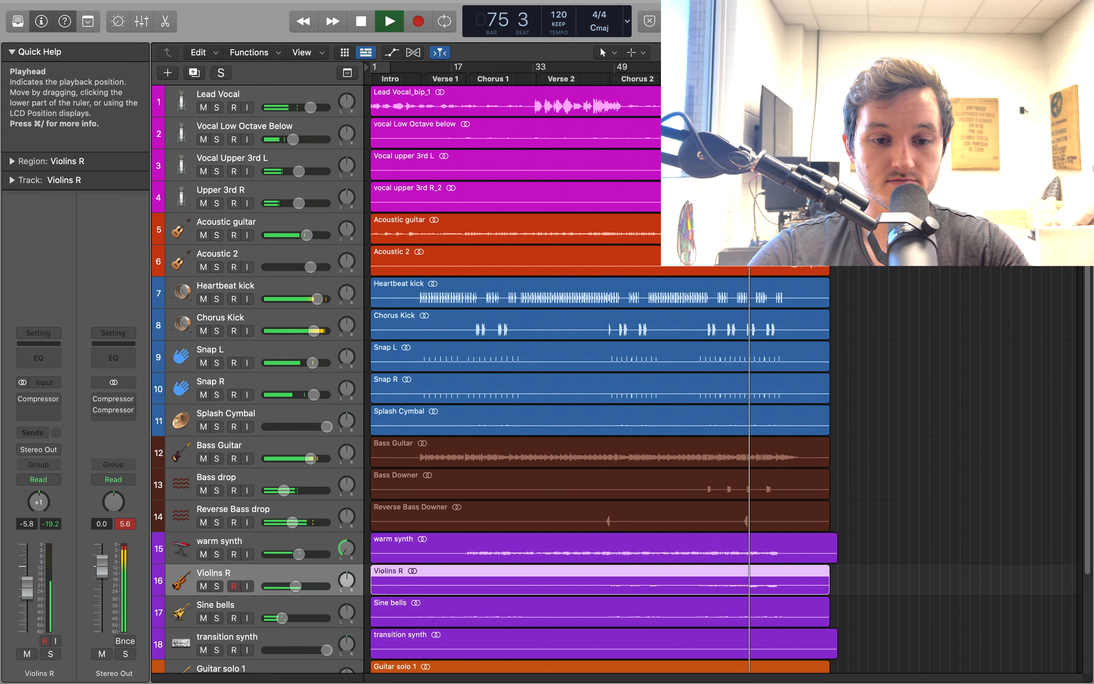
Play the same passage in the mixed project version with its mixer shown, and return to the version with bypassed compressors
key("space")
key("x")
key("space")
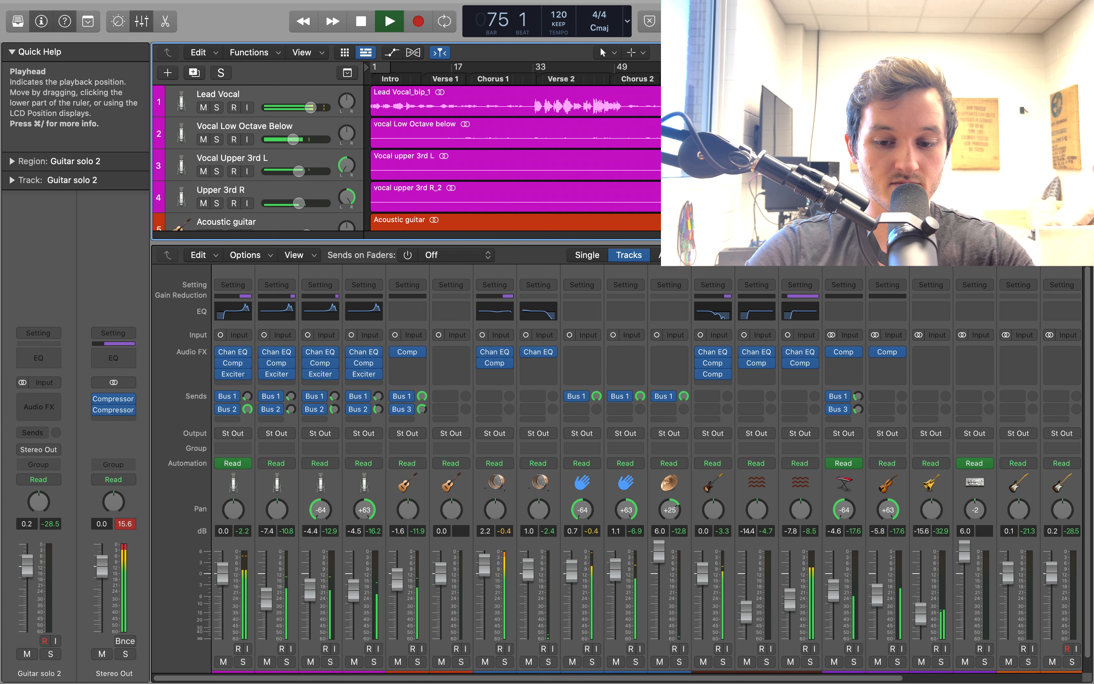
key("super+grave")
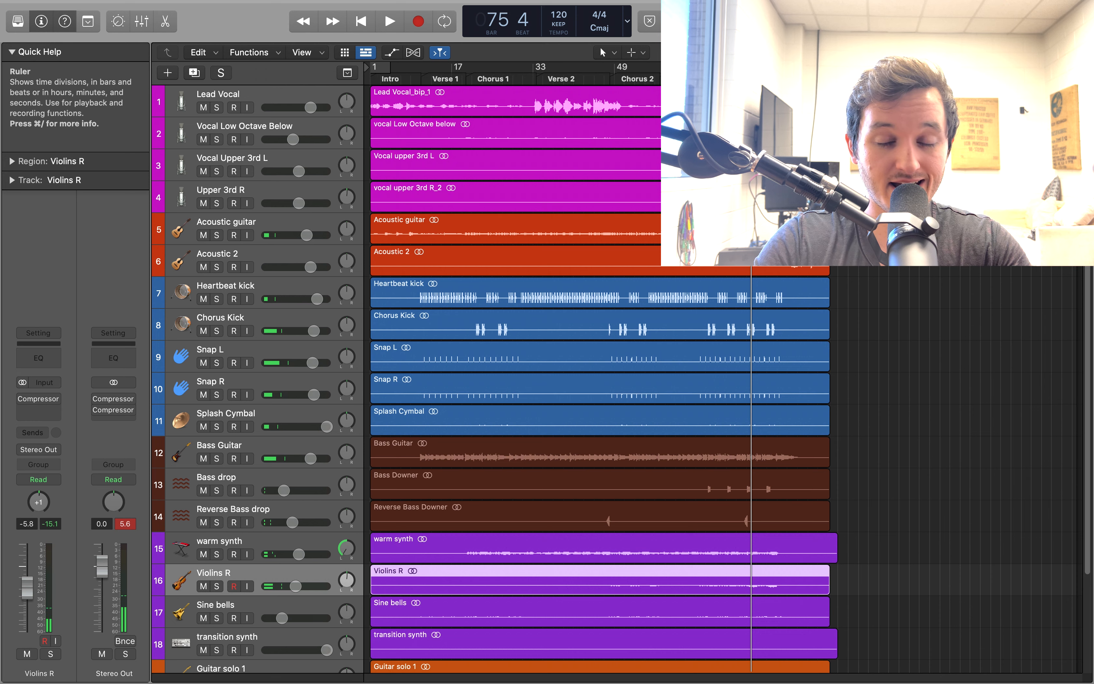
key("x")
key("x")
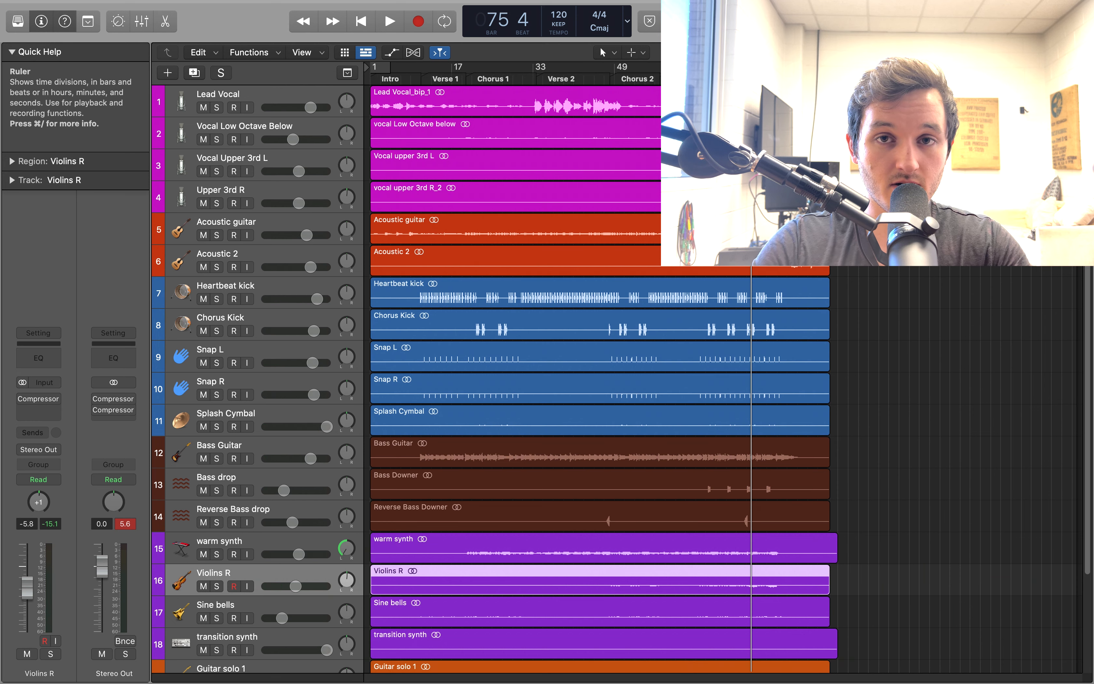